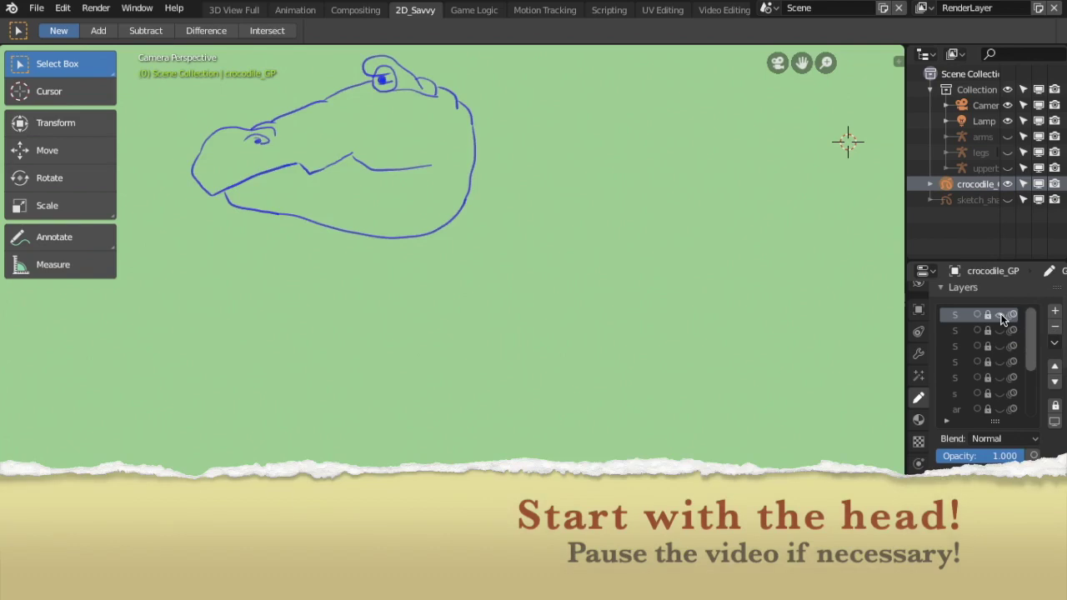
# Unhide the top sketch layer, then the body, tail and leg sketch layers.
pyautogui.click(1002, 319)
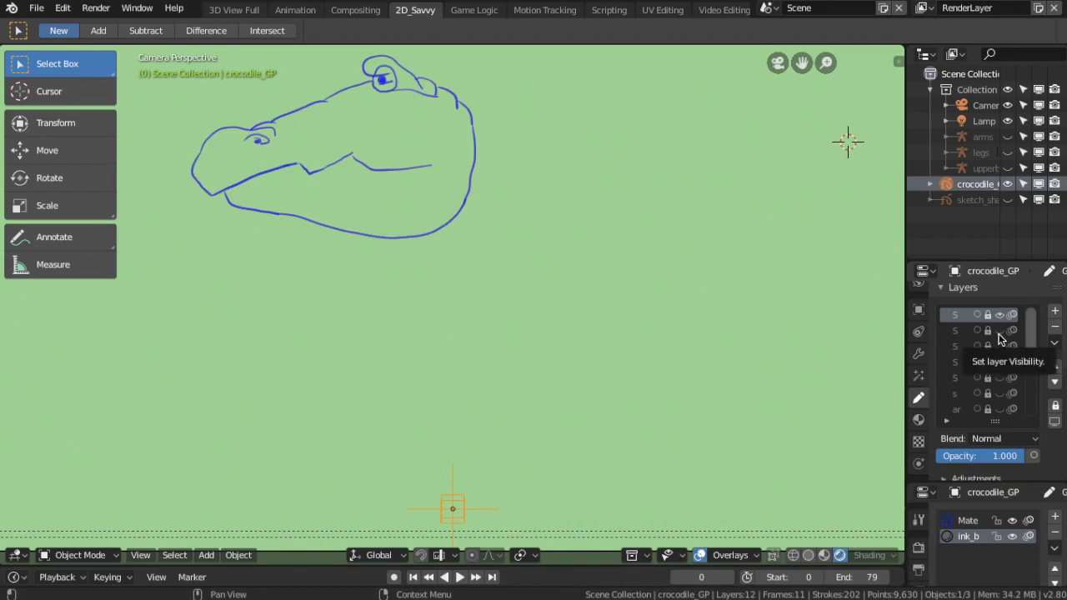
pyautogui.click(1000, 334)
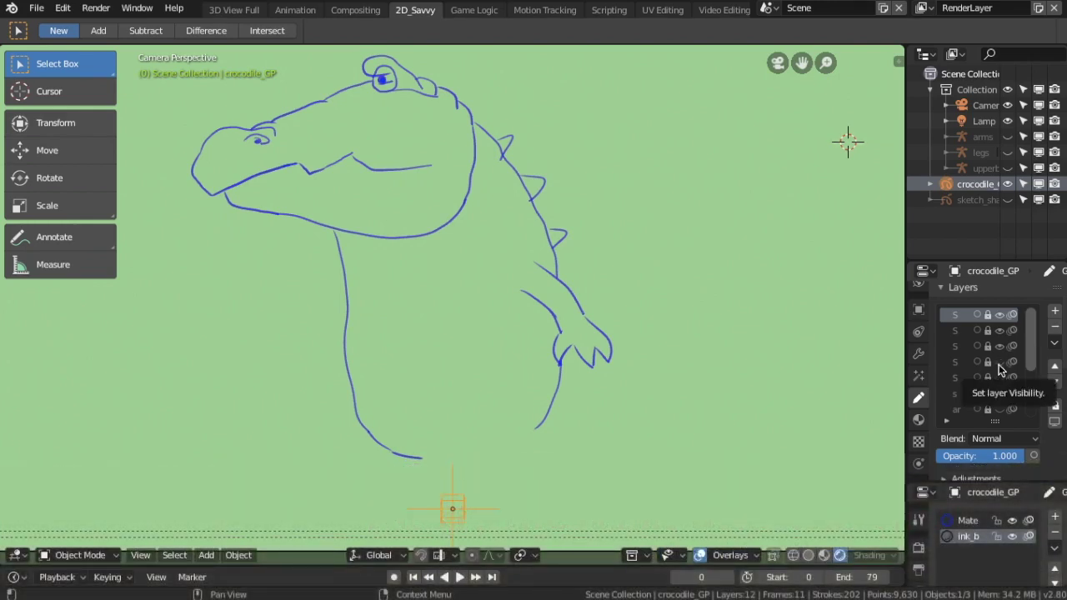
pyautogui.click(999, 364)
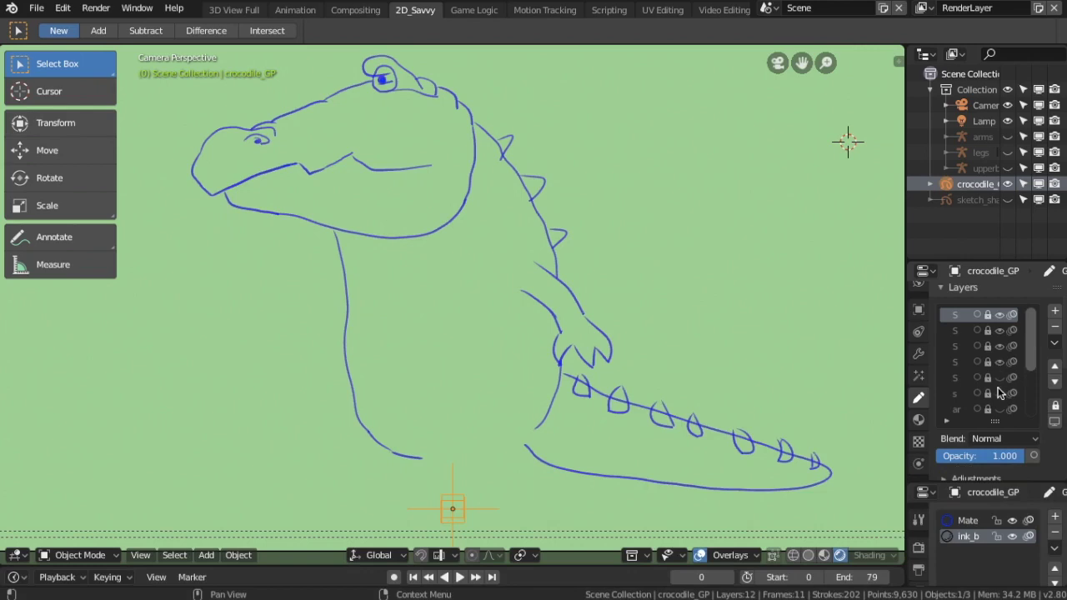
pyautogui.click(1001, 379)
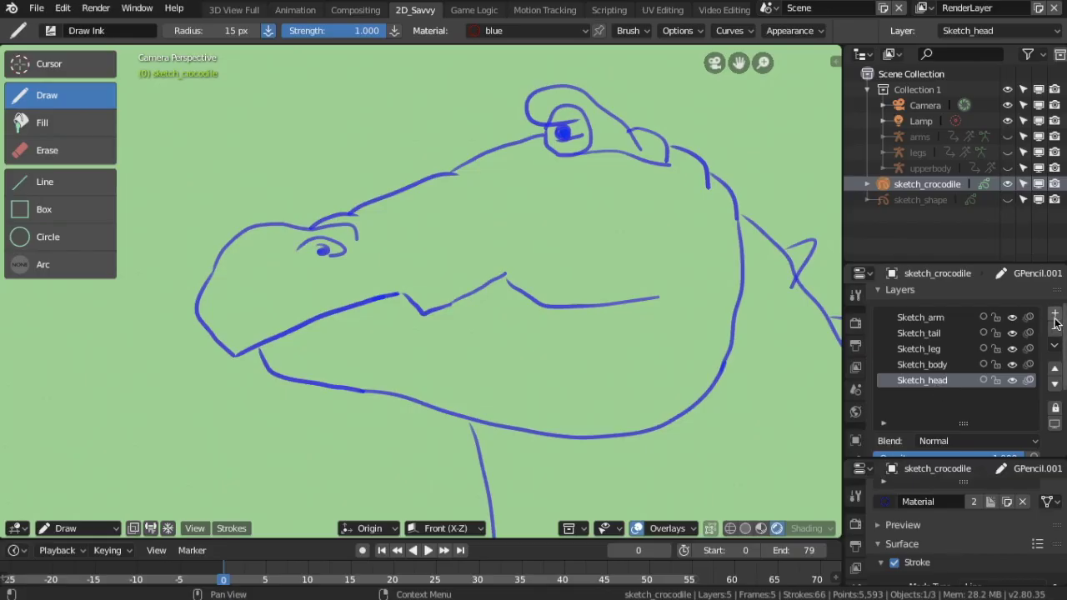
# Lock the leg, tail and arm sketch layers and add a new layer named head.
pyautogui.moveTo(997, 349); pyautogui.dragTo(997, 317)
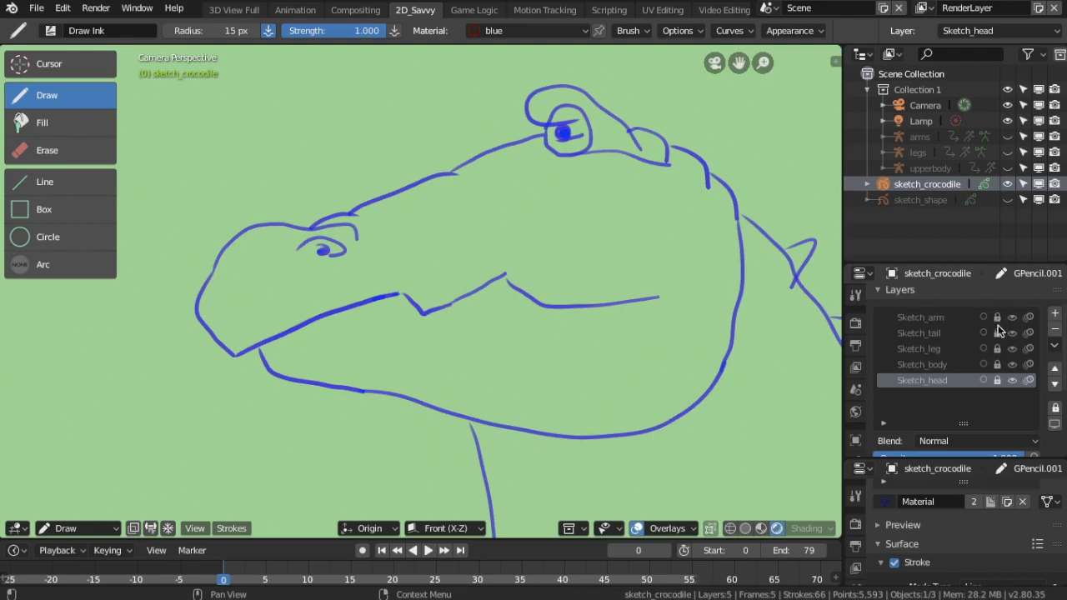
pyautogui.click(1055, 313)
pyautogui.doubleClick(917, 381)
pyautogui.write('head')
pyautogui.press('Return')
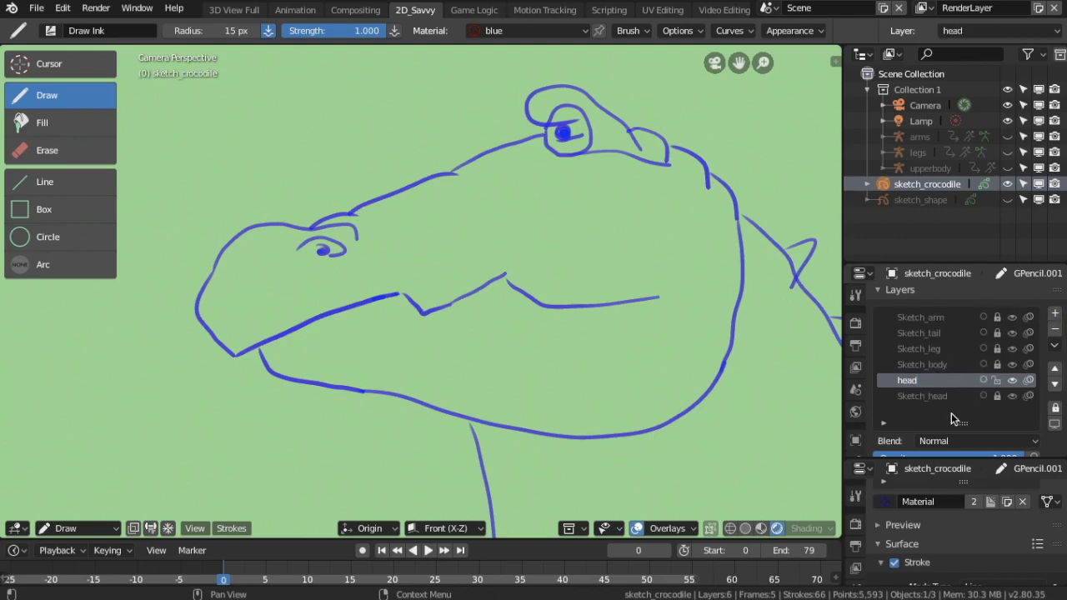
# Create a new material in the empty slot and name it ink_blank.
pyautogui.moveTo(844, 311); pyautogui.dragTo(933, 326)
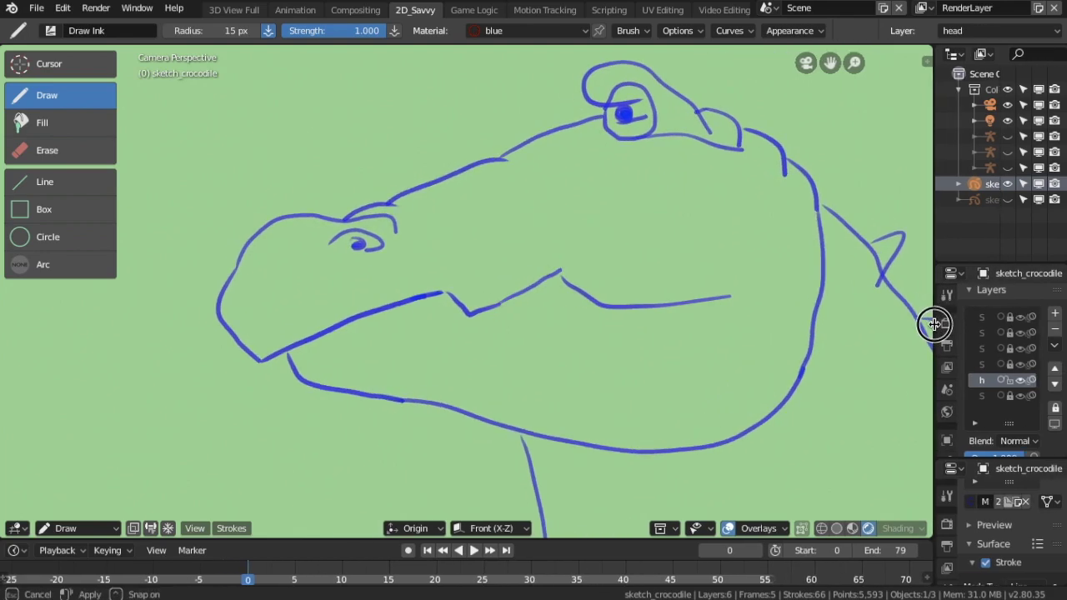
pyautogui.scroll(1, 563, 302)
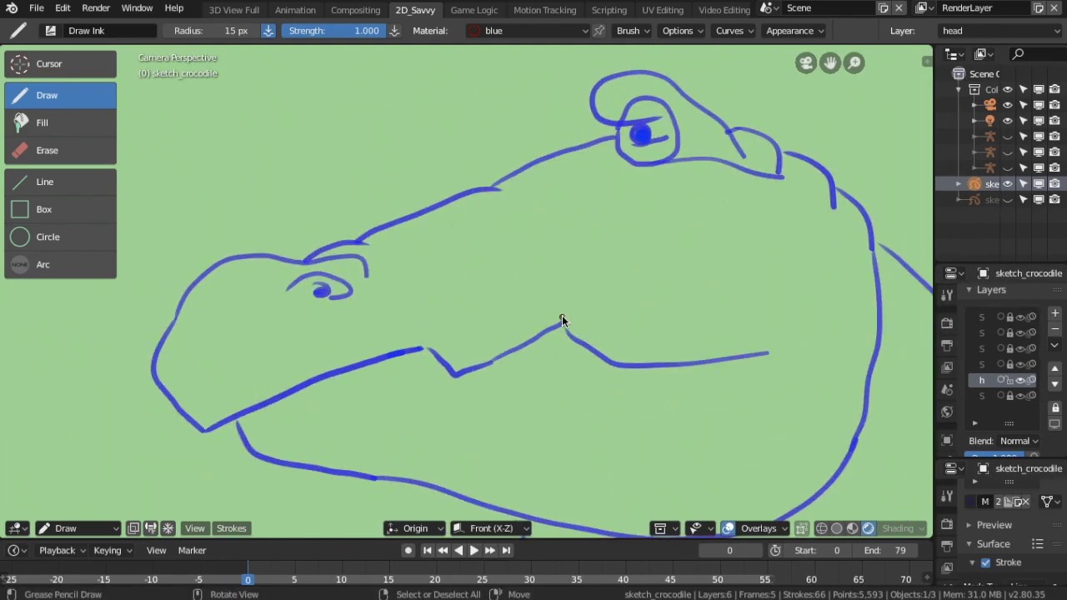
pyautogui.scroll(1, 557, 301)
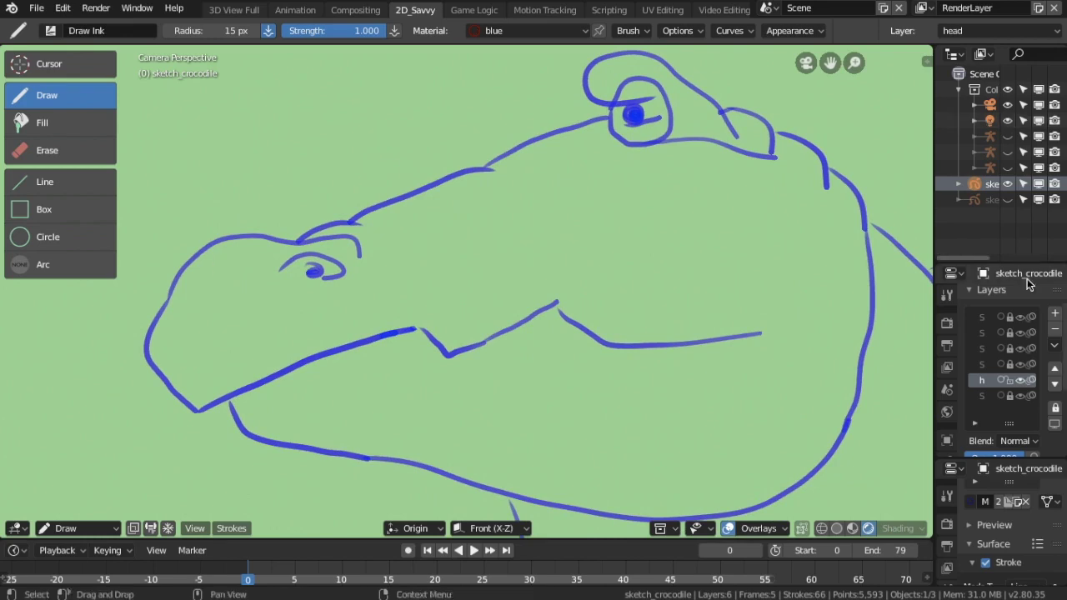
pyautogui.moveTo(932, 231); pyautogui.dragTo(810, 234)
pyautogui.scroll(-4, 954, 375)
pyautogui.scroll(4, 955, 375)
pyautogui.moveTo(954, 450); pyautogui.dragTo(956, 406)
pyautogui.scroll(3, 976, 470)
pyautogui.scroll(2, 977, 470)
pyautogui.click(955, 566)
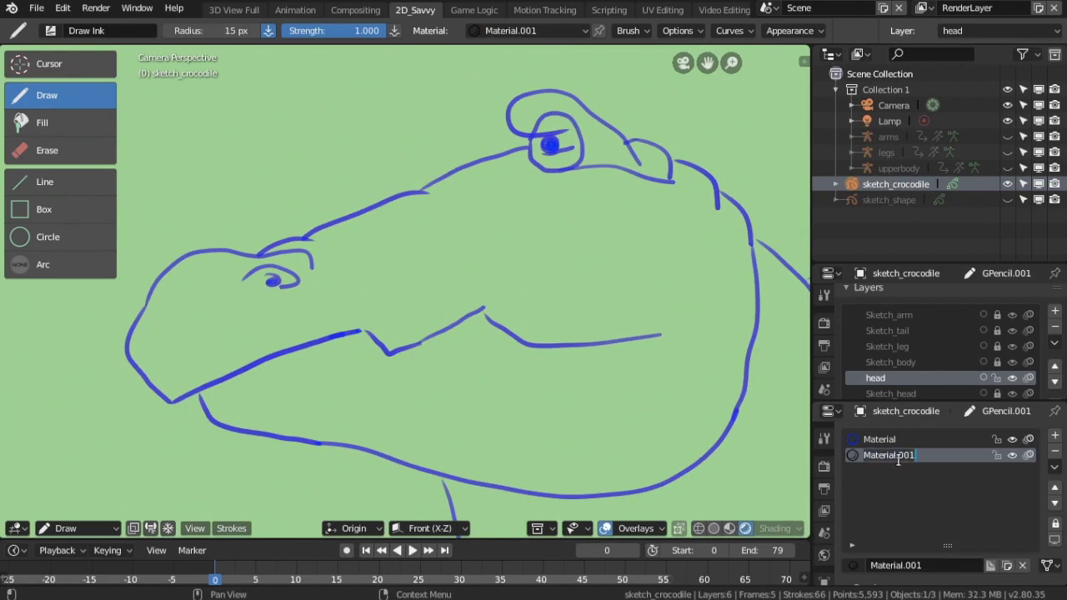
pyautogui.doubleClick(939, 455)
pyautogui.write('ink_blank')
pyautogui.press('Return')
pyautogui.moveTo(811, 424); pyautogui.dragTo(881, 413)
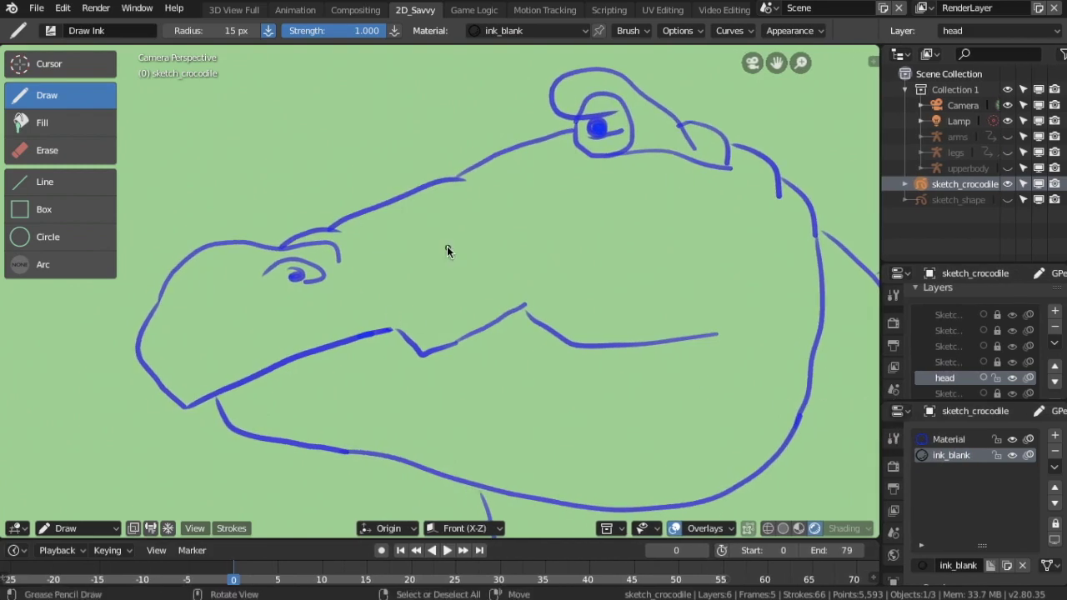
# Ink the upper snout line, front eye arc and snout edge in black.
pyautogui.moveTo(678, 539); pyautogui.dragTo(699, 565)
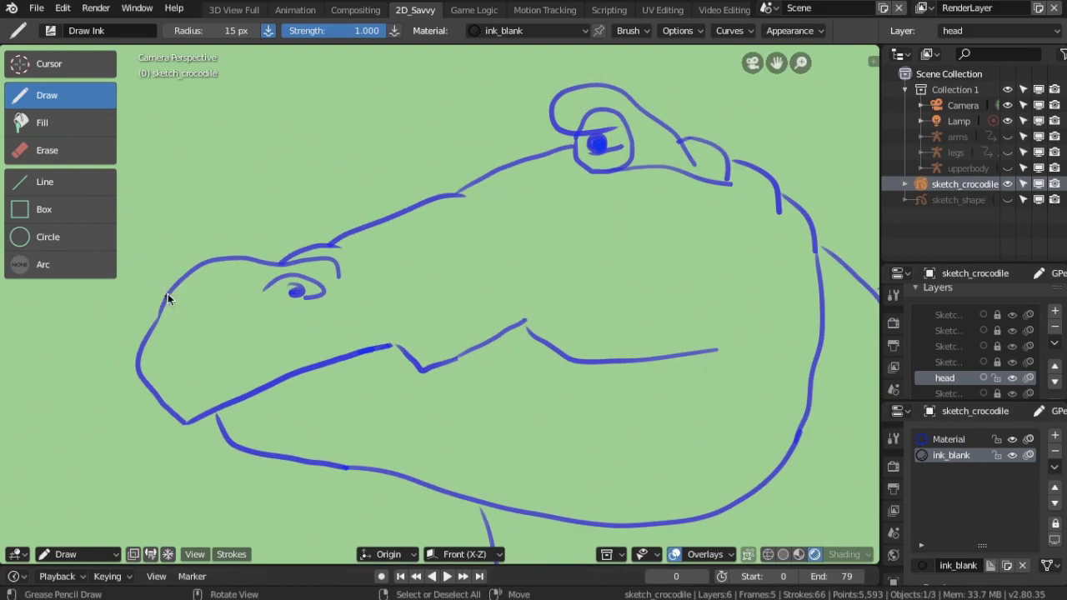
pyautogui.press('t')
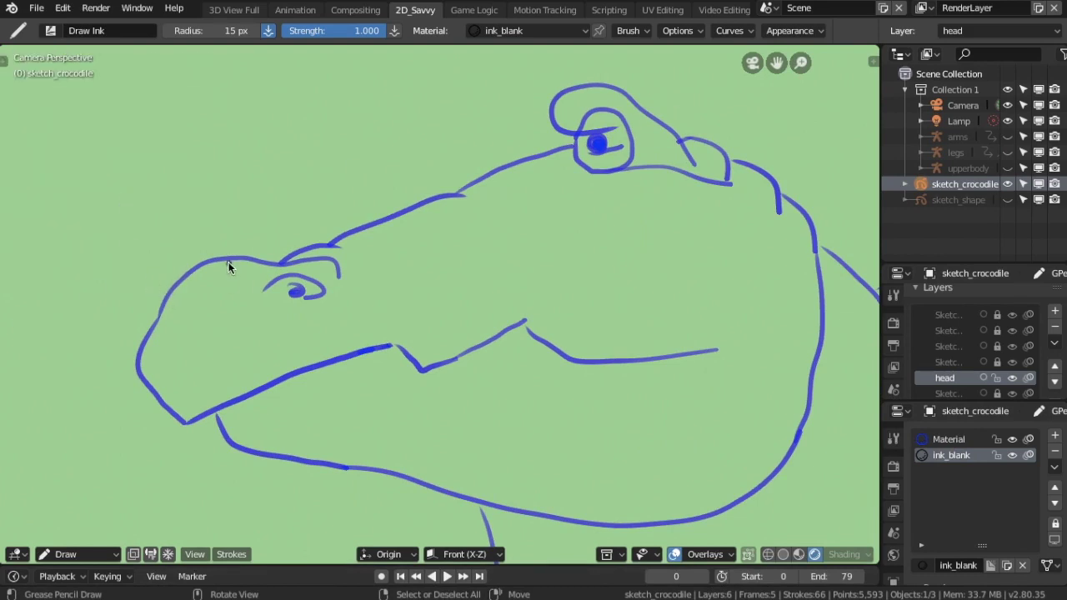
pyautogui.moveTo(161, 308)
pyautogui.mouseDown()
pyautogui.moveTo(260, 260)
pyautogui.moveTo(342, 264)
pyautogui.mouseUp()
pyautogui.hotkey('ctrl', 'z')
pyautogui.moveTo(261, 264)
pyautogui.mouseDown()
pyautogui.moveTo(364, 265)
pyautogui.moveTo(345, 265)
pyautogui.mouseUp()
pyautogui.hotkey('ctrl', 'z')
pyautogui.hotkey('ctrl', 'z')
pyautogui.moveTo(280, 260)
pyautogui.mouseDown()
pyautogui.moveTo(346, 265)
pyautogui.moveTo(317, 263)
pyautogui.mouseUp()
pyautogui.moveTo(268, 289)
pyautogui.mouseDown()
pyautogui.moveTo(329, 299)
pyautogui.moveTo(301, 292)
pyautogui.mouseUp()
pyautogui.moveTo(167, 306)
pyautogui.mouseDown()
pyautogui.moveTo(142, 349)
pyautogui.moveTo(164, 400)
pyautogui.moveTo(196, 417)
pyautogui.moveTo(363, 375)
pyautogui.mouseUp()
# Ink the crocodile's upper jaw zig-zag and lower jaw outline.
pyautogui.hotkey('ctrl', 'z')
pyautogui.moveTo(188, 422)
pyautogui.mouseDown()
pyautogui.moveTo(344, 358)
pyautogui.moveTo(405, 348)
pyautogui.moveTo(422, 369)
pyautogui.moveTo(588, 323)
pyautogui.mouseUp()
pyautogui.hotkey('ctrl', 'z')
pyautogui.moveTo(423, 368)
pyautogui.mouseDown()
pyautogui.moveTo(513, 338)
pyautogui.moveTo(588, 361)
pyautogui.mouseUp()
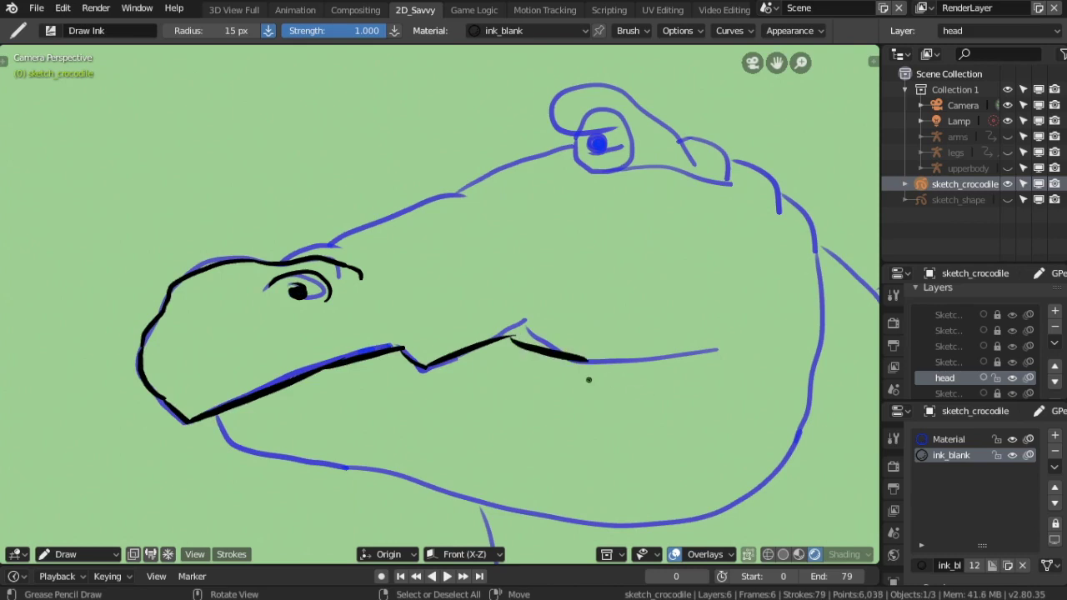
pyautogui.hotkey('ctrl', 'z')
pyautogui.moveTo(505, 336); pyautogui.dragTo(701, 323)
pyautogui.moveTo(215, 415)
pyautogui.mouseDown()
pyautogui.moveTo(259, 457)
pyautogui.moveTo(484, 479)
pyautogui.mouseUp()
pyautogui.hotkey('ctrl', 'z')
pyautogui.hotkey('ctrl', 'z')
pyautogui.moveTo(247, 452)
pyautogui.mouseDown()
pyautogui.moveTo(417, 472)
pyautogui.moveTo(738, 447)
pyautogui.mouseUp()
# Ink the upper snout, brow, eyelids and back of the head.
pyautogui.moveTo(285, 260)
pyautogui.mouseDown()
pyautogui.moveTo(381, 247)
pyautogui.moveTo(598, 169)
pyautogui.mouseUp()
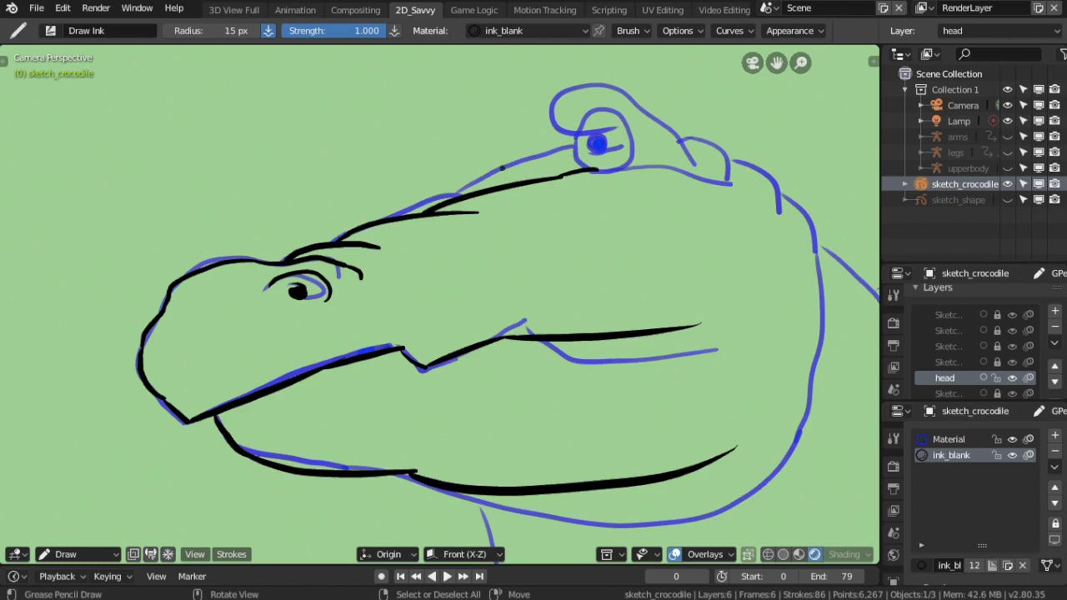
pyautogui.hotkey('ctrl', 'z')
pyautogui.hotkey('ctrl', 'z')
pyautogui.moveTo(396, 215)
pyautogui.mouseDown()
pyautogui.moveTo(503, 187)
pyautogui.moveTo(634, 125)
pyautogui.mouseUp()
pyautogui.hotkey('ctrl', 'z')
pyautogui.moveTo(582, 155); pyautogui.dragTo(635, 149)
pyautogui.moveTo(607, 111)
pyautogui.mouseDown()
pyautogui.moveTo(612, 172)
pyautogui.moveTo(585, 86)
pyautogui.moveTo(677, 115)
pyautogui.moveTo(761, 170)
pyautogui.mouseUp()
pyautogui.hotkey('ctrl', 'z')
pyautogui.moveTo(672, 112)
pyautogui.mouseDown()
pyautogui.moveTo(787, 202)
pyautogui.moveTo(828, 307)
pyautogui.mouseUp()
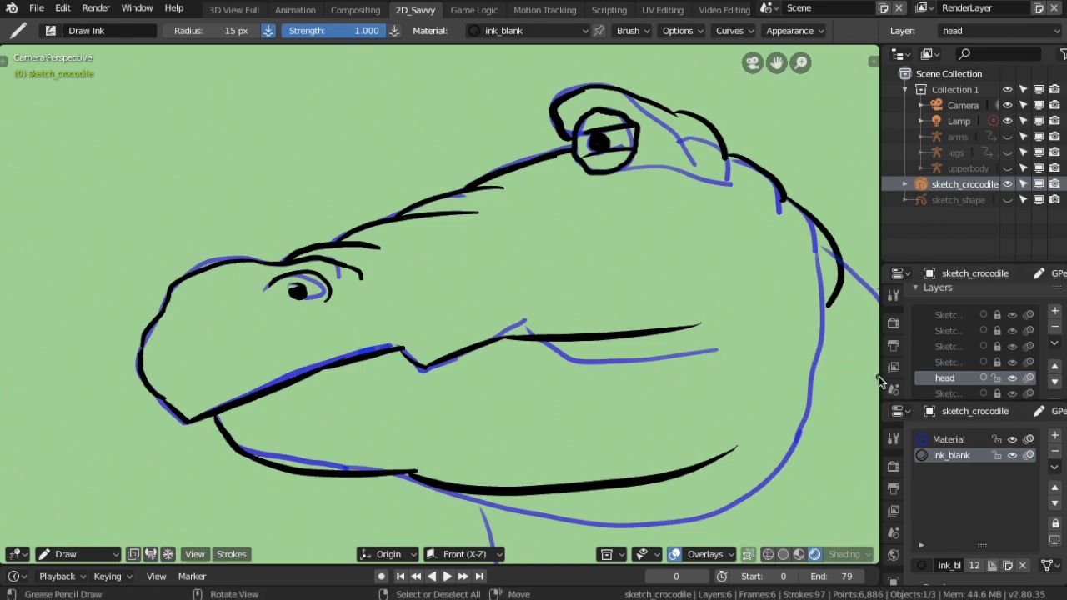
pyautogui.moveTo(882, 372); pyautogui.dragTo(807, 368)
pyautogui.scroll(-2, 934, 350)
# Hide Sketch_head, then smooth the eye strokes with the Smooth brush in Sculpt Mode.
pyautogui.click(1012, 362)
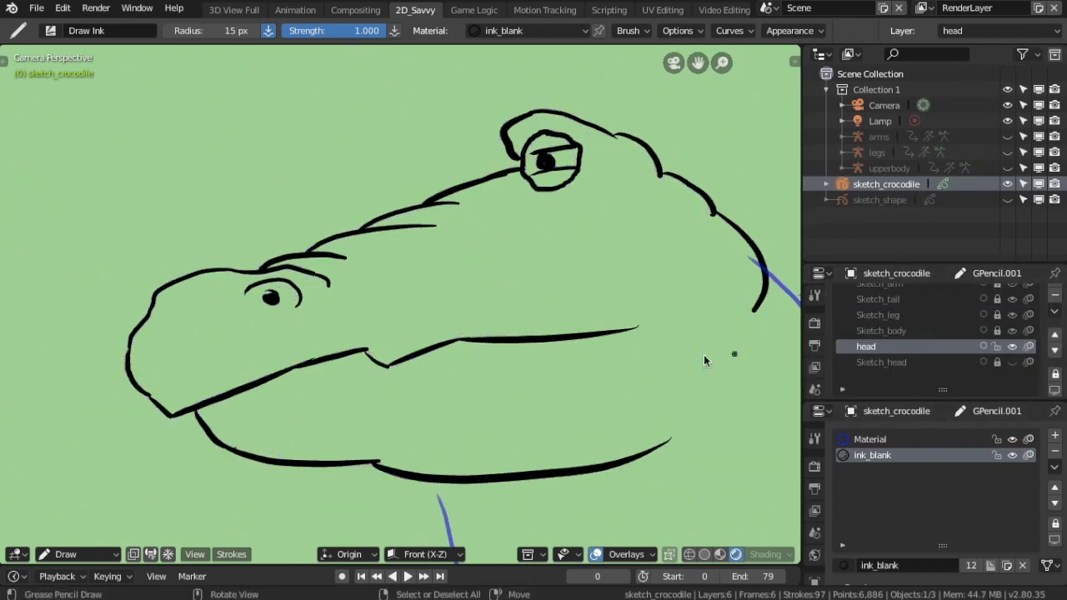
pyautogui.click(79, 554)
pyautogui.click(75, 498)
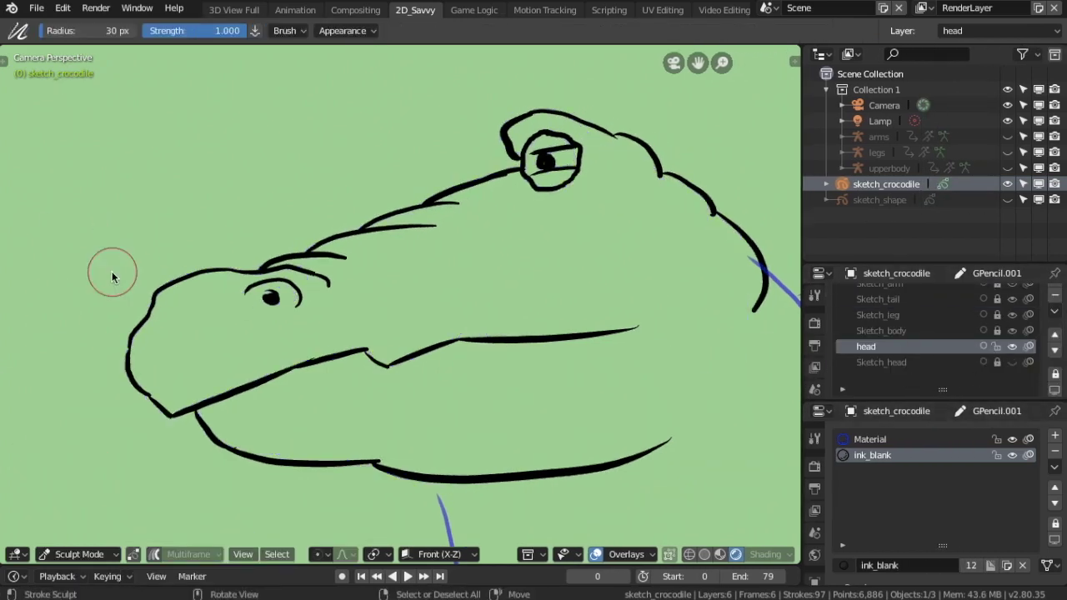
pyautogui.press('t')
pyautogui.moveTo(547, 167); pyautogui.dragTo(579, 215)
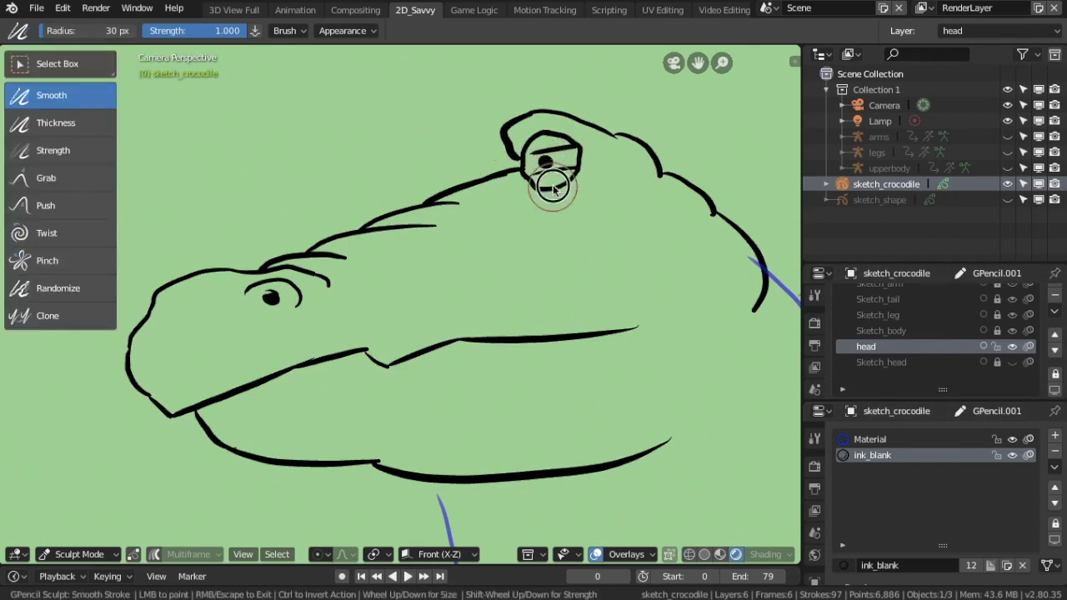
pyautogui.moveTo(591, 161); pyautogui.dragTo(626, 198)
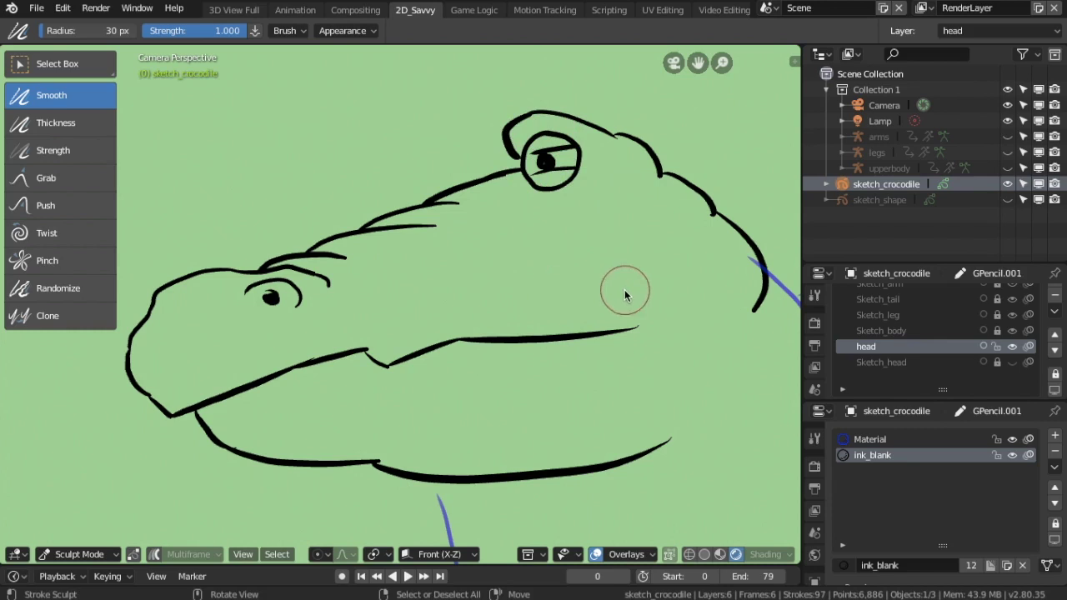
pyautogui.scroll(-3, 626, 294)
pyautogui.scroll(-2, 626, 293)
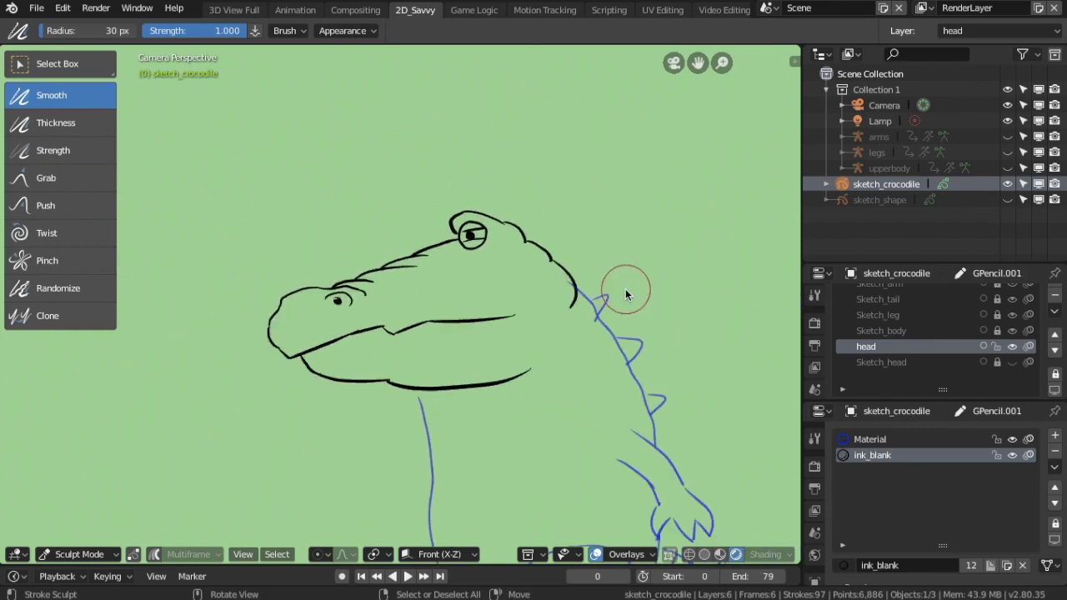
pyautogui.scroll(1, 626, 294)
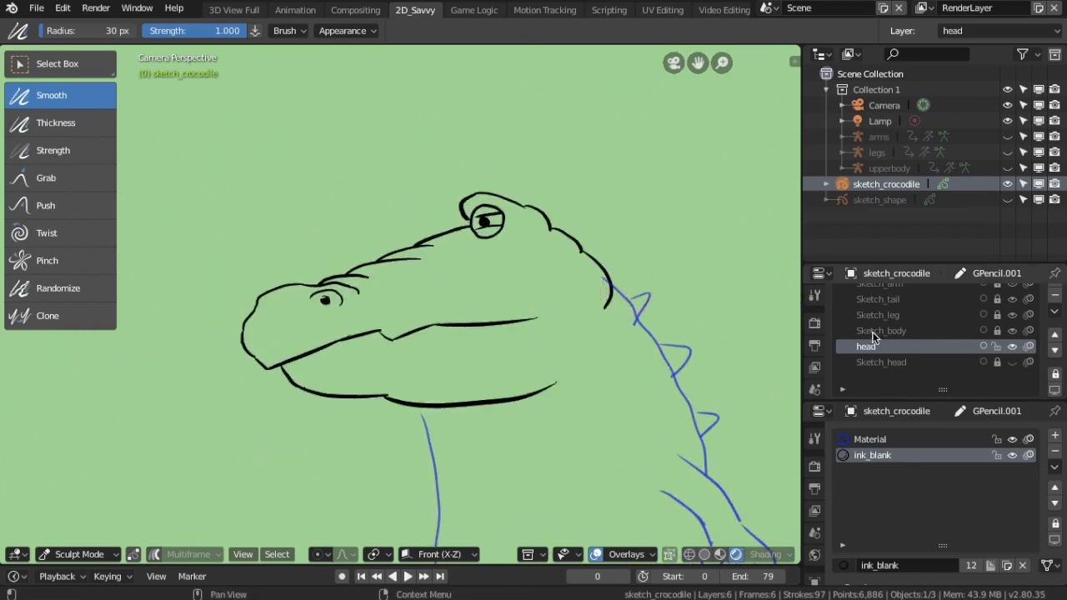
# Add a new layer named body and switch back to Draw Mode.
pyautogui.click(908, 331)
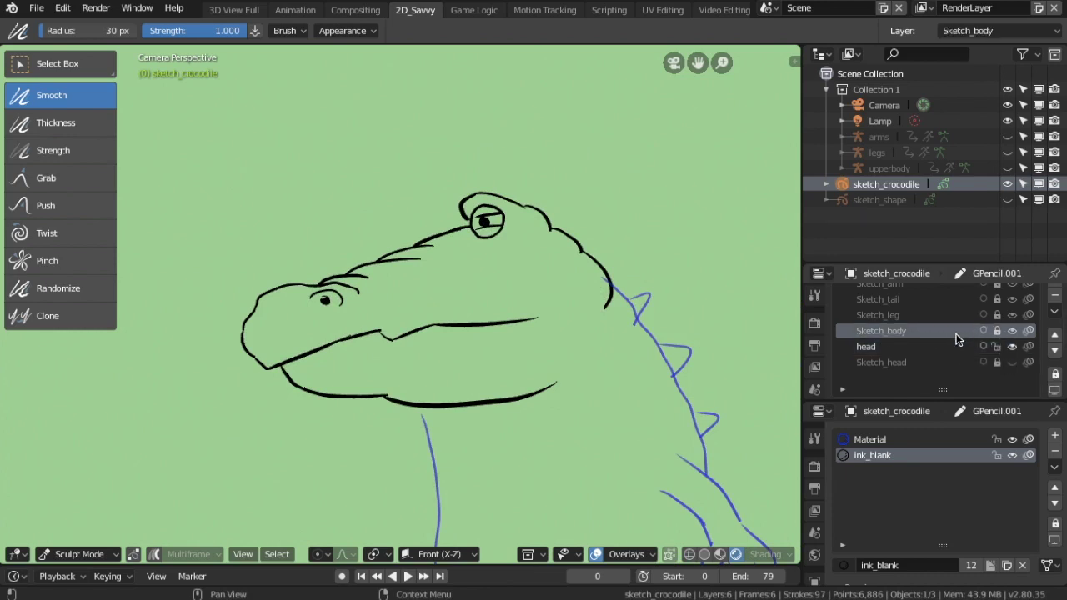
pyautogui.scroll(2, 953, 349)
pyautogui.click(1055, 313)
pyautogui.doubleClick(903, 381)
pyautogui.write('body')
pyautogui.press('Return')
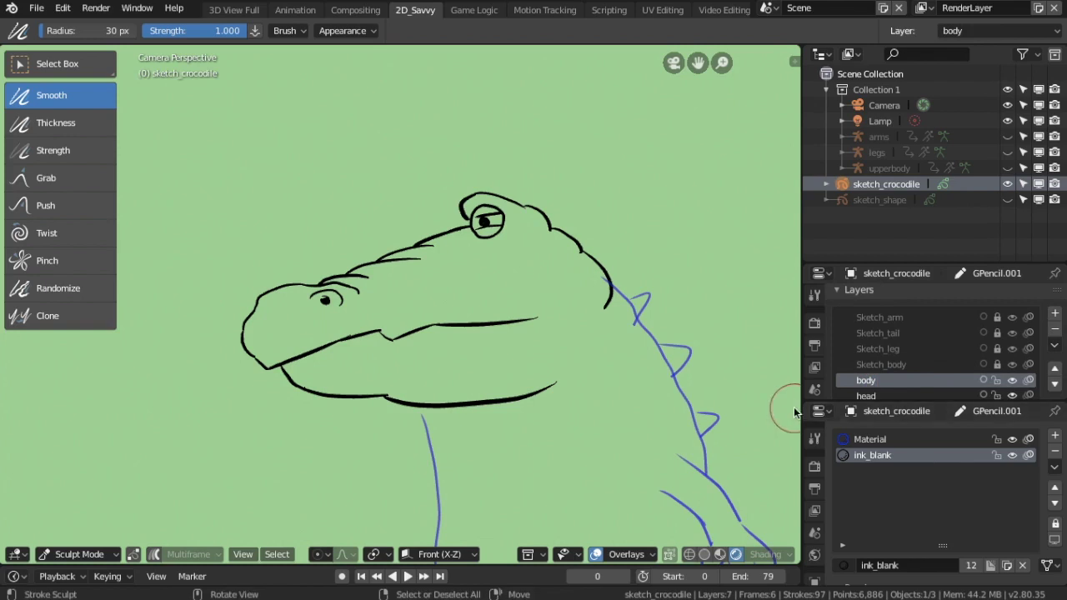
pyautogui.click(79, 555)
pyautogui.click(71, 486)
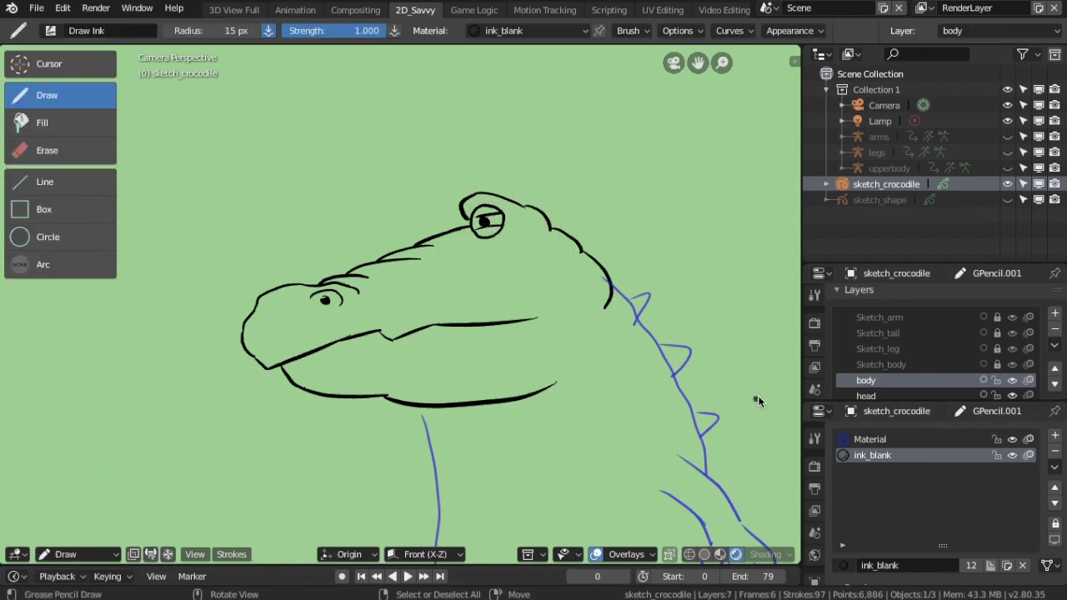
# Ink the zig-zag back spines and the spiny back line in black.
pyautogui.scroll(2, 608, 358)
pyautogui.moveTo(608, 358)
pyautogui.keyDown('shift'); pyautogui.mouseDown(button='middle')
pyautogui.moveTo(469, 231)
pyautogui.moveTo(534, 350)
pyautogui.mouseUp(button='middle'); pyautogui.keyUp('shift')
pyautogui.scroll(1, 534, 350)
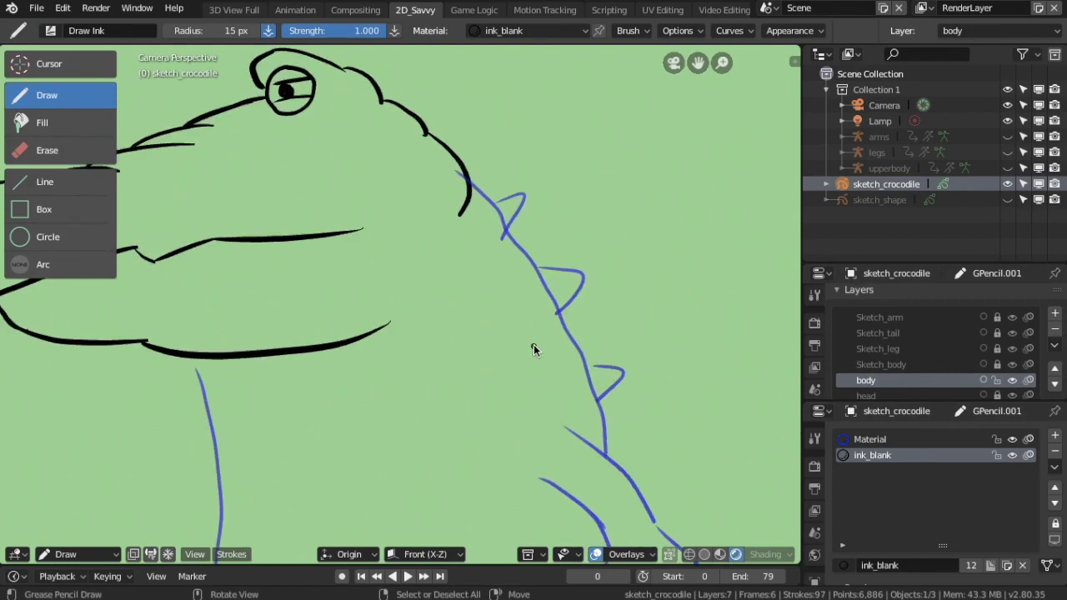
pyautogui.moveTo(497, 204)
pyautogui.mouseDown()
pyautogui.moveTo(517, 236)
pyautogui.moveTo(536, 338)
pyautogui.mouseUp()
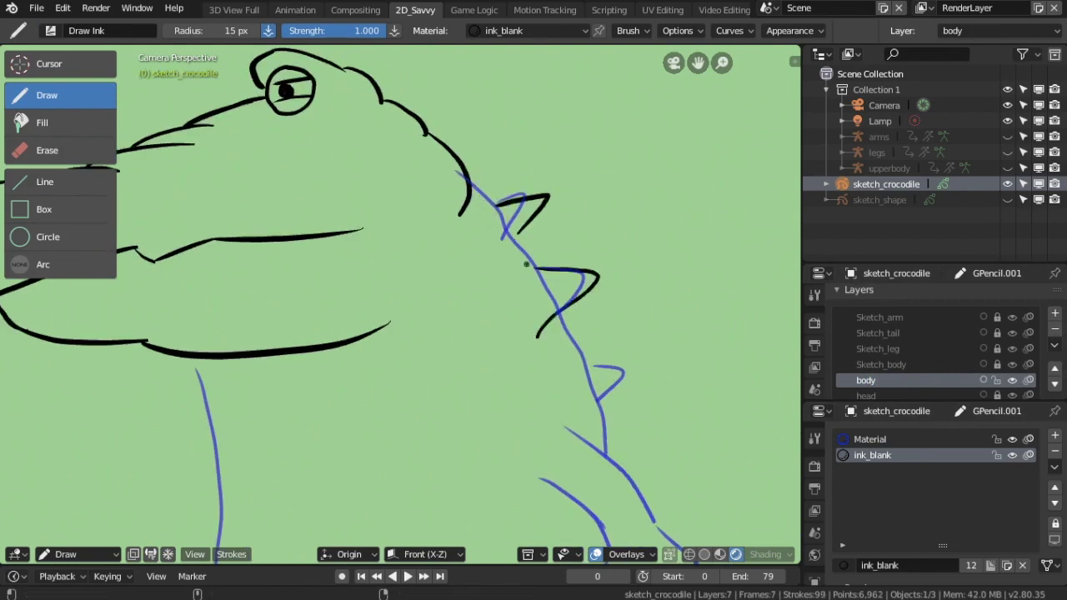
pyautogui.hotkey('ctrl', 'z')
pyautogui.hotkey('ctrl', 'z')
pyautogui.moveTo(497, 202); pyautogui.dragTo(504, 236)
pyautogui.moveTo(539, 269); pyautogui.dragTo(548, 314)
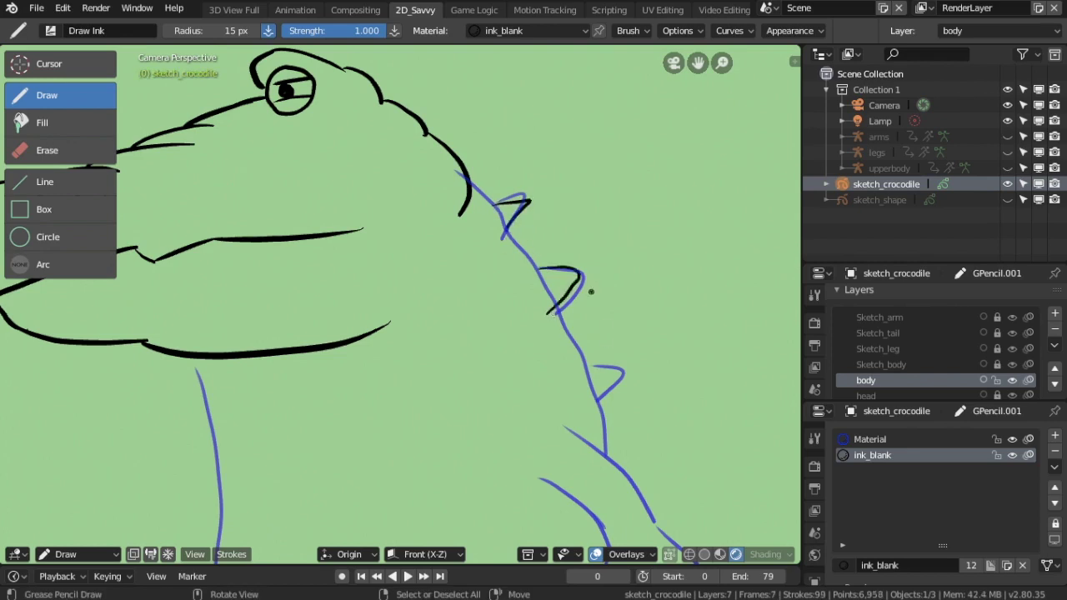
pyautogui.moveTo(589, 367); pyautogui.dragTo(587, 402)
pyautogui.scroll(3, 456, 235)
pyautogui.moveTo(297, 91); pyautogui.dragTo(425, 264)
pyautogui.moveTo(450, 321)
pyautogui.mouseDown()
pyautogui.moveTo(510, 434)
pyautogui.moveTo(516, 488)
pyautogui.mouseUp()
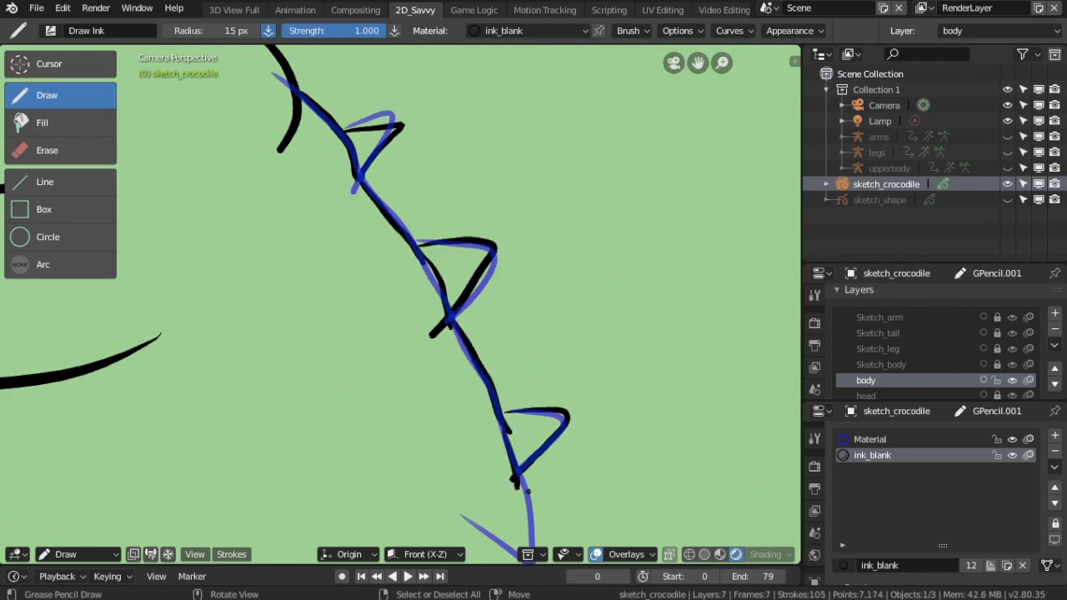
# Move the body layer above Sketch_body and re-ink the spiny back line.
pyautogui.click(1054, 367)
pyautogui.hotkey('ctrl', 'z')
pyautogui.hotkey('ctrl', 'z')
pyautogui.hotkey('ctrl', 'z')
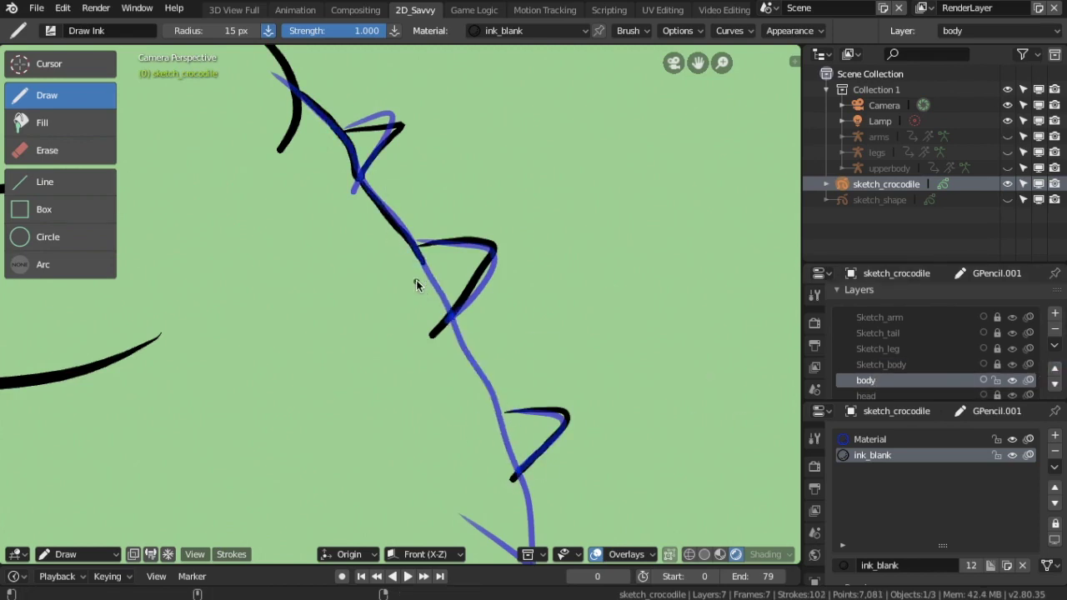
pyautogui.hotkey('ctrl', 'z')
pyautogui.hotkey('ctrl', 'z')
pyautogui.hotkey('ctrl', 'z')
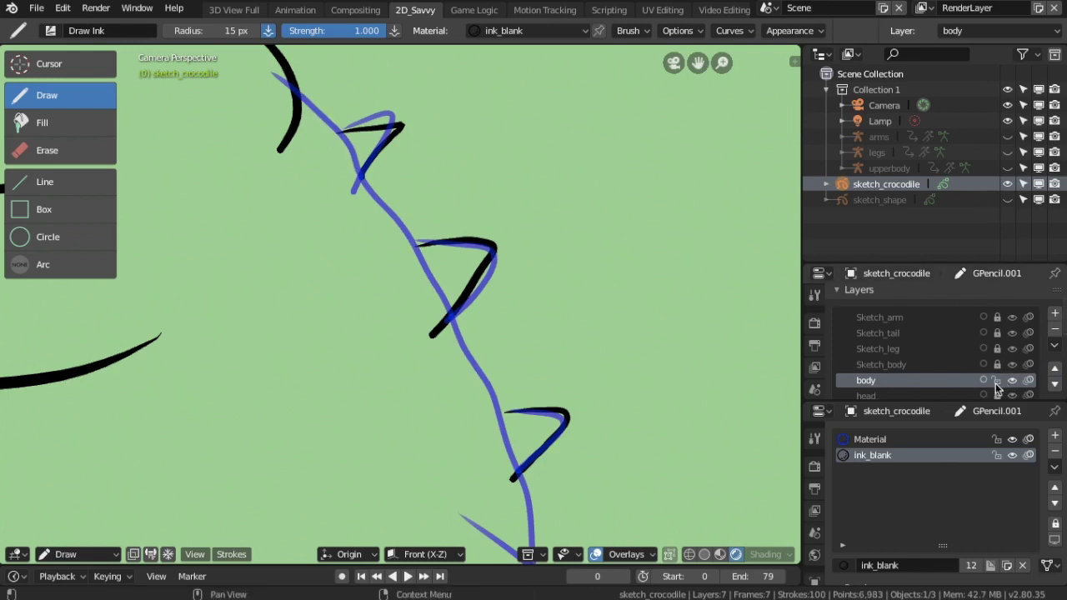
pyautogui.click(1055, 368)
pyautogui.moveTo(300, 92)
pyautogui.mouseDown()
pyautogui.moveTo(421, 250)
pyautogui.moveTo(538, 531)
pyautogui.mouseUp()
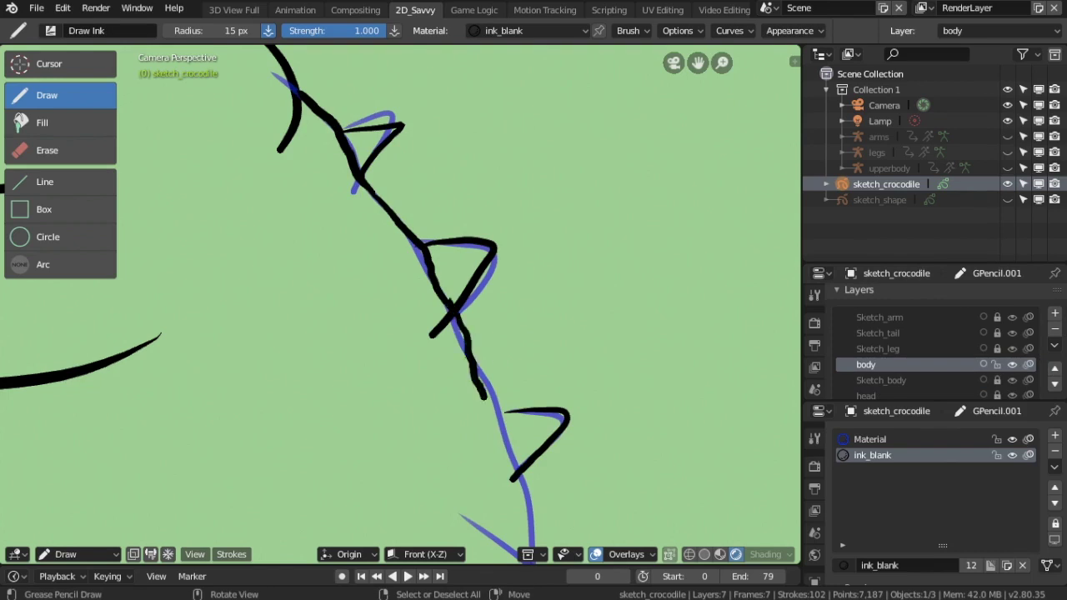
pyautogui.keyDown('shift'); pyautogui.moveTo(407, 539); pyautogui.dragTo(374, 293, button='middle'); pyautogui.keyUp('shift')
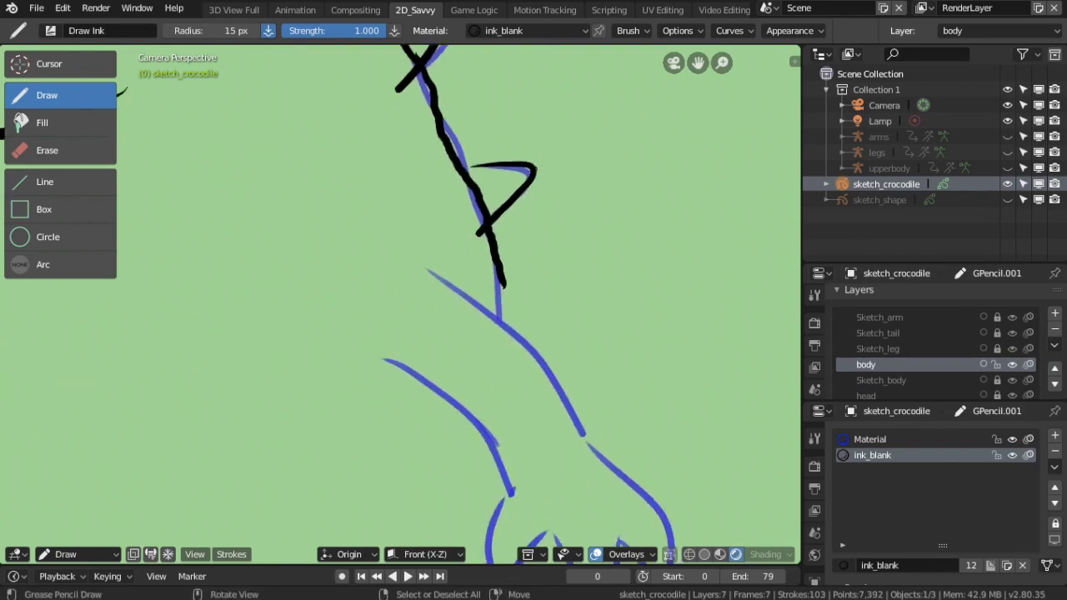
pyautogui.moveTo(510, 268); pyautogui.dragTo(496, 316)
# Ink the front of the body below the jaw and the belly outline toward the leg.
pyautogui.moveTo(391, 488)
pyautogui.keyDown('shift'); pyautogui.mouseDown(button='middle')
pyautogui.moveTo(423, 448)
pyautogui.moveTo(460, 276)
pyautogui.moveTo(502, 189)
pyautogui.moveTo(505, 201)
pyautogui.mouseUp(button='middle'); pyautogui.keyUp('shift')
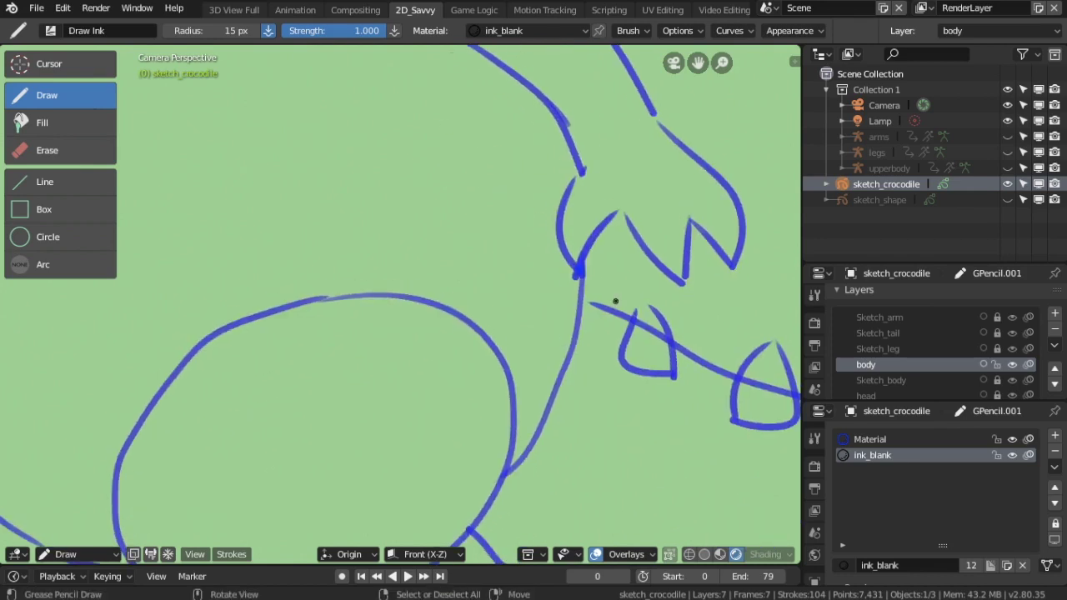
pyautogui.moveTo(580, 275)
pyautogui.mouseDown()
pyautogui.moveTo(543, 428)
pyautogui.moveTo(510, 460)
pyautogui.mouseUp()
pyautogui.moveTo(231, 509)
pyautogui.keyDown('shift'); pyautogui.mouseDown(button='middle')
pyautogui.moveTo(571, 357)
pyautogui.moveTo(507, 486)
pyautogui.moveTo(442, 488)
pyautogui.mouseUp(button='middle'); pyautogui.keyUp('shift')
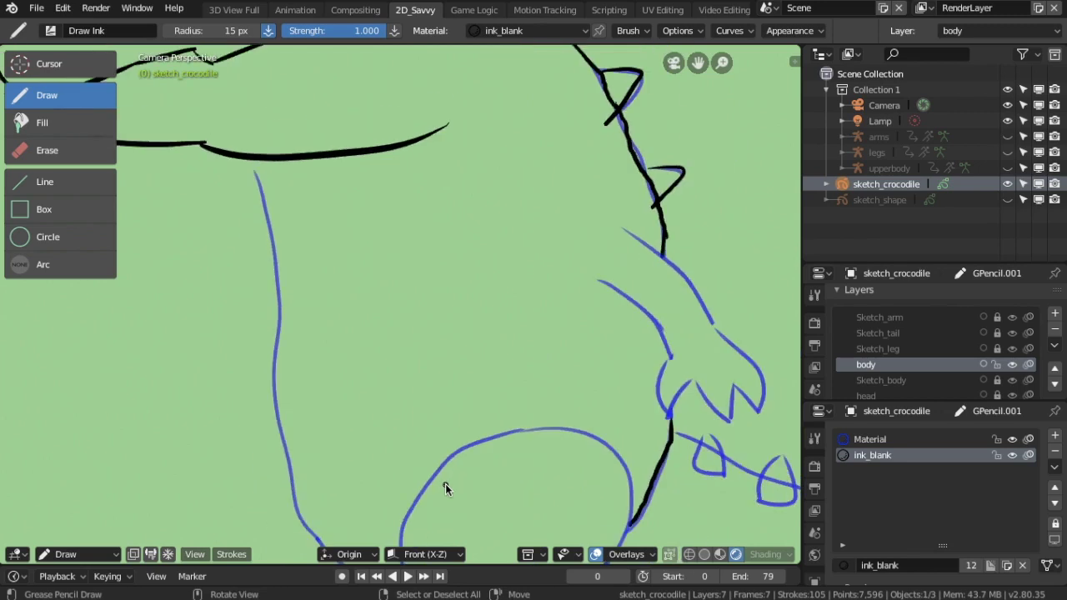
pyautogui.moveTo(259, 159)
pyautogui.mouseDown()
pyautogui.moveTo(292, 282)
pyautogui.moveTo(310, 502)
pyautogui.mouseUp()
pyautogui.keyDown('shift'); pyautogui.moveTo(255, 540); pyautogui.dragTo(209, 381, button='middle'); pyautogui.keyUp('shift')
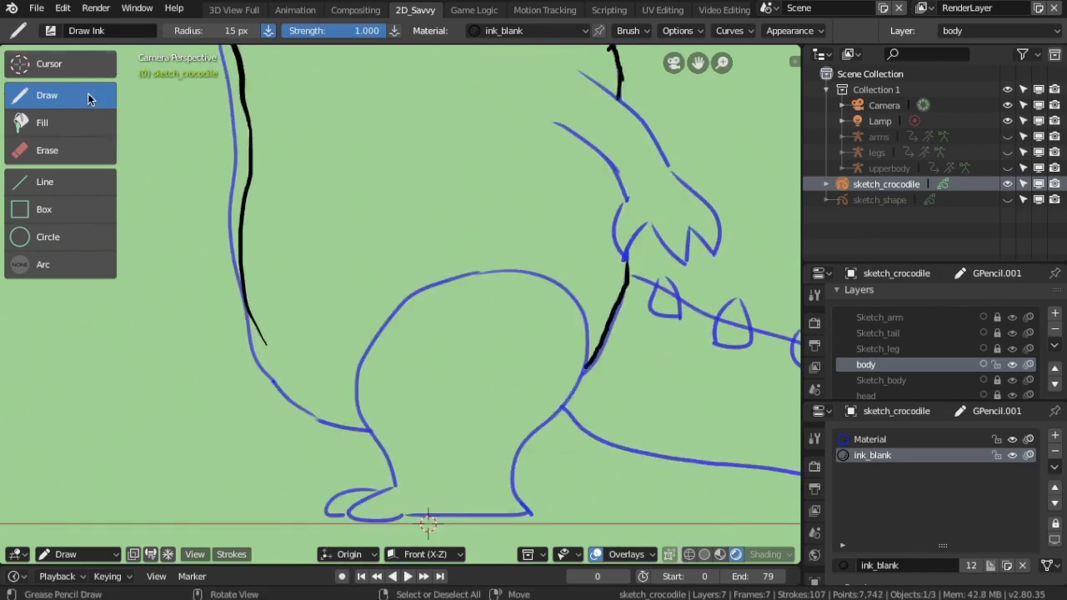
pyautogui.moveTo(250, 323); pyautogui.dragTo(370, 436)
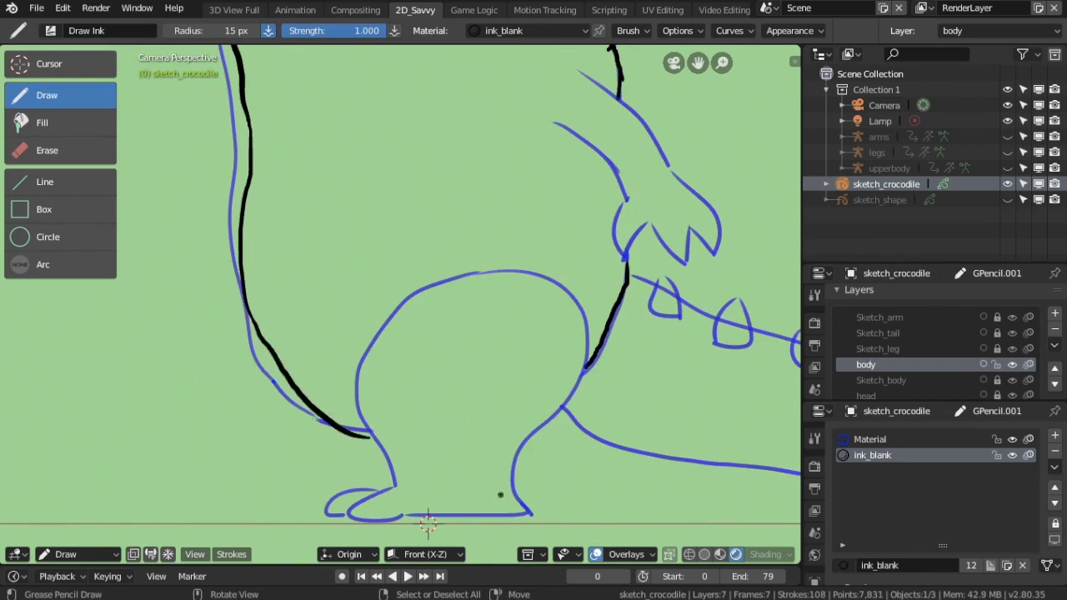
# Smooth the inked spine, front body and belly strokes in Sculpt Mode.
pyautogui.click(80, 554)
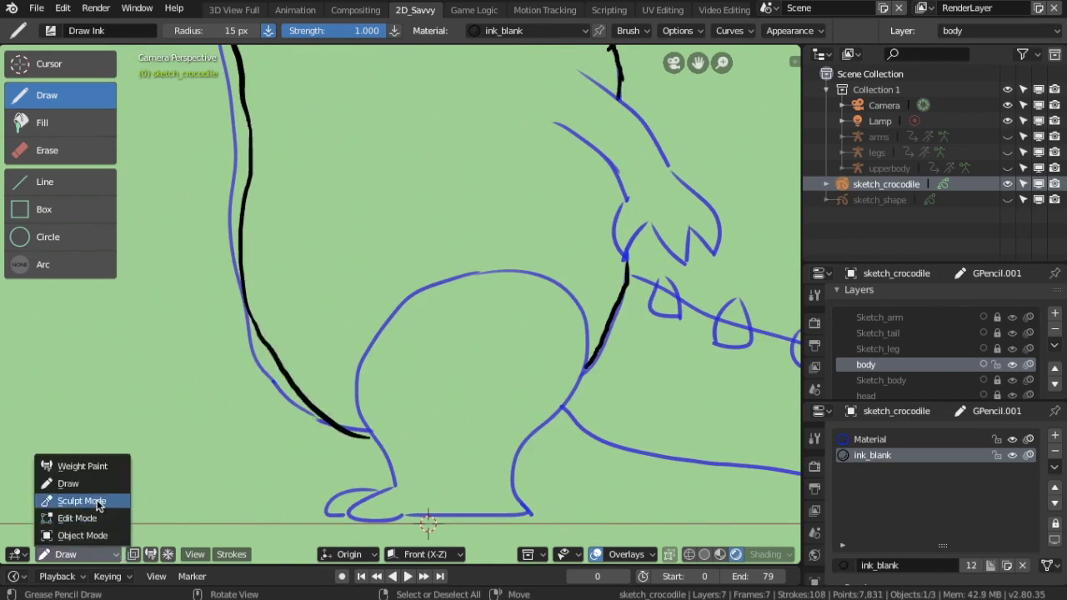
pyautogui.click(92, 505)
pyautogui.moveTo(250, 117); pyautogui.dragTo(274, 346)
pyautogui.moveTo(625, 263); pyautogui.dragTo(593, 350)
pyautogui.scroll(3, 353, 119)
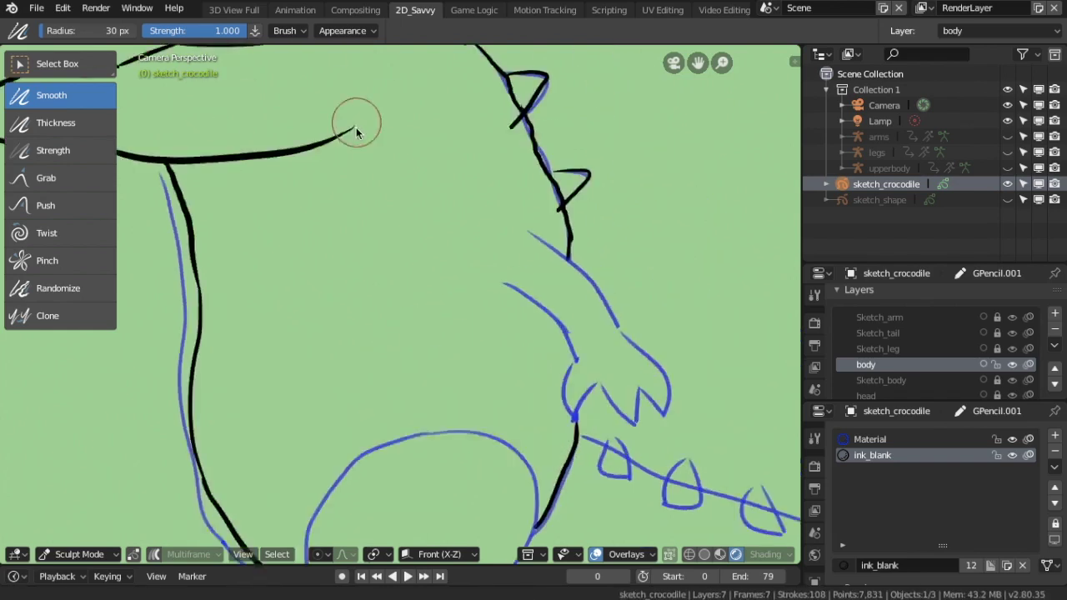
pyautogui.keyDown('shift'); pyautogui.moveTo(353, 119); pyautogui.dragTo(374, 297, button='middle'); pyautogui.keyUp('shift')
pyautogui.moveTo(458, 175); pyautogui.dragTo(459, 187)
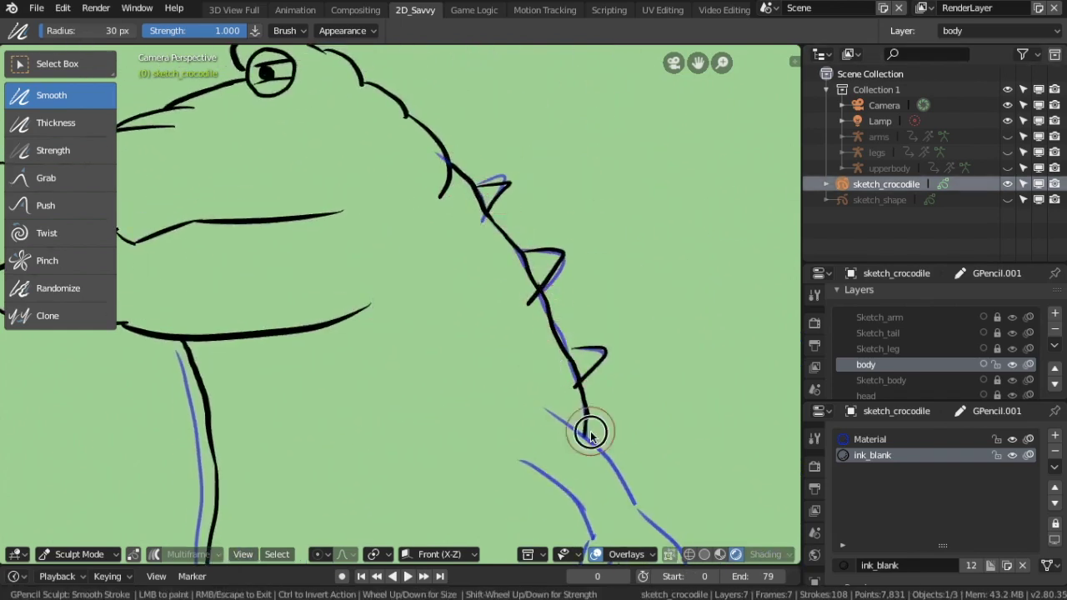
pyautogui.moveTo(174, 368); pyautogui.dragTo(210, 440)
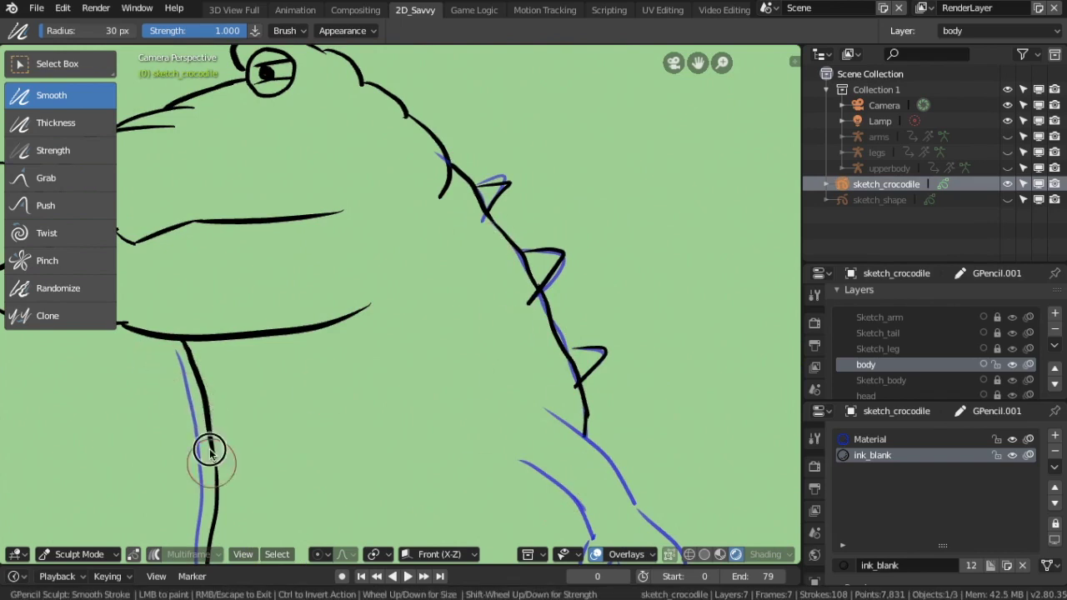
pyautogui.moveTo(169, 571)
pyautogui.keyDown('shift'); pyautogui.mouseDown(button='middle')
pyautogui.moveTo(361, 209)
pyautogui.moveTo(322, 243)
pyautogui.mouseUp(button='middle'); pyautogui.keyUp('shift')
pyautogui.moveTo(279, 489); pyautogui.dragTo(291, 521)
pyautogui.moveTo(651, 443); pyautogui.dragTo(636, 489)
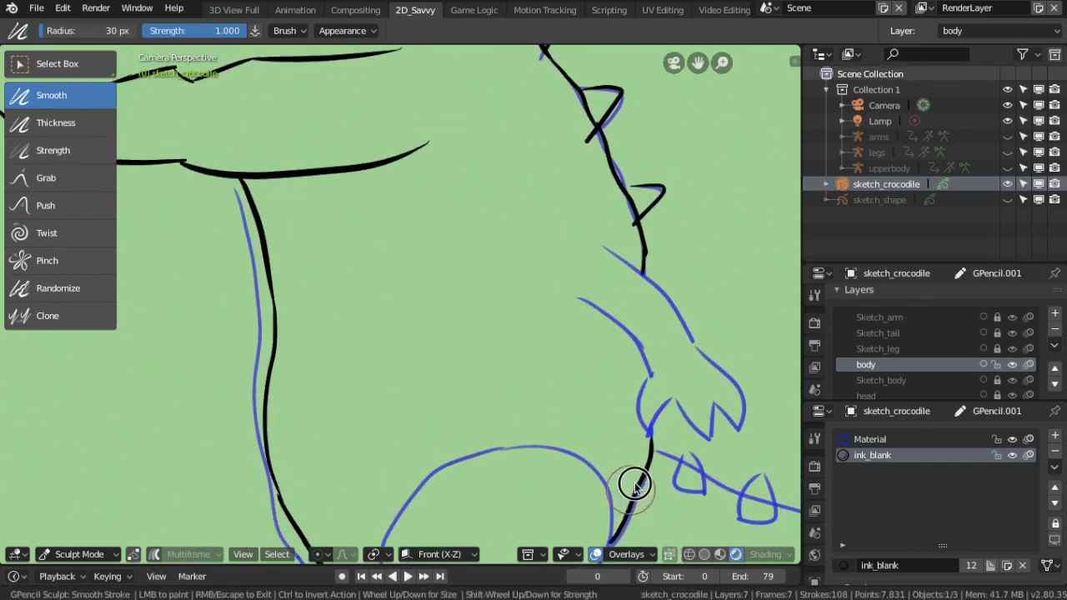
pyautogui.moveTo(621, 162); pyautogui.dragTo(638, 253)
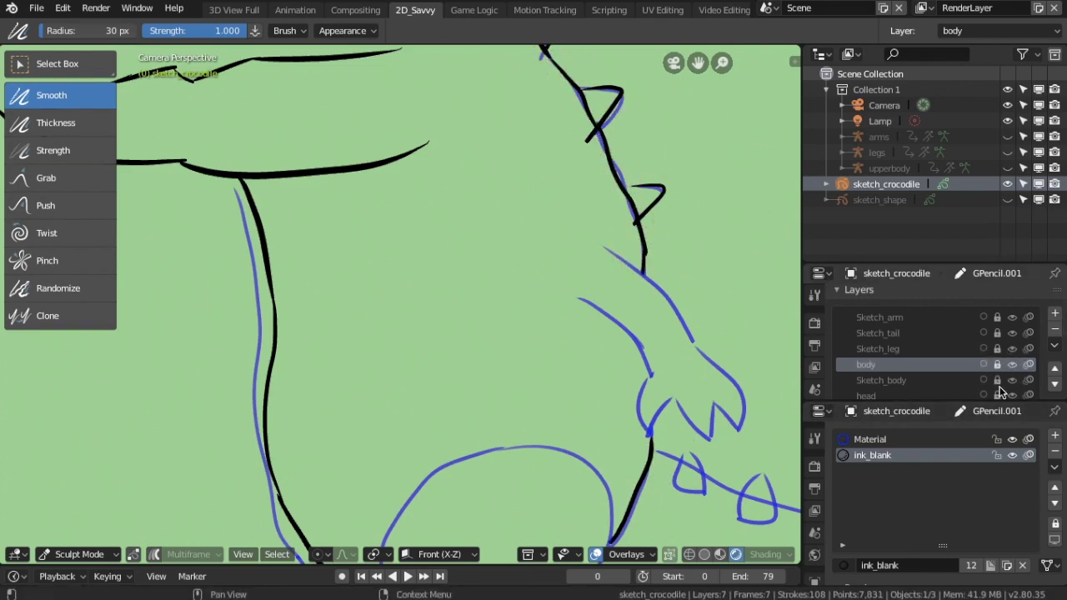
# Frame the whole crocodile in view to check the inked body.
pyautogui.press('Home')
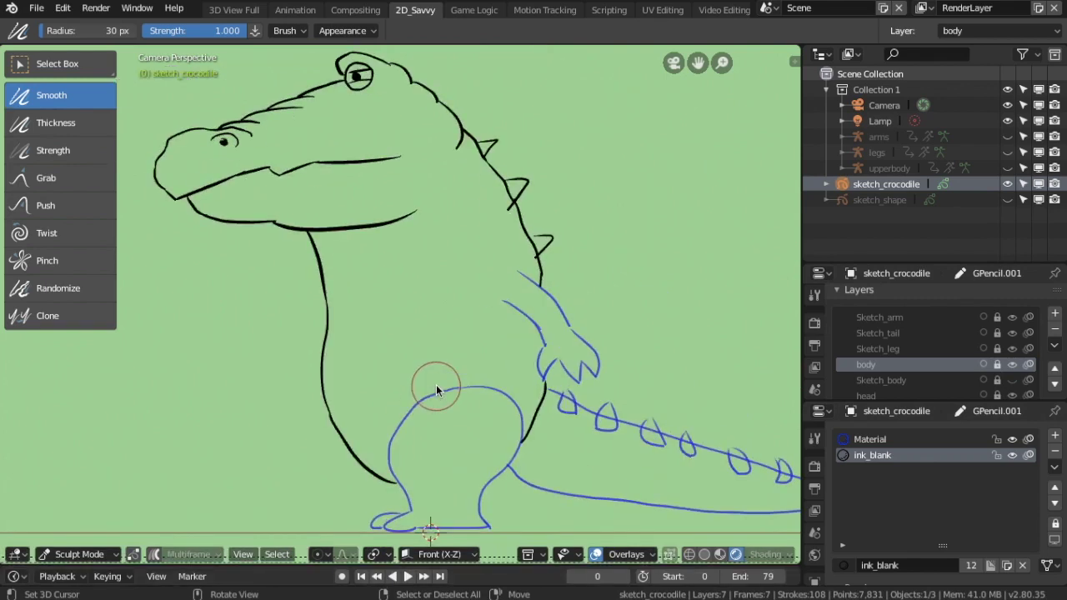
pyautogui.scroll(-1, 436, 386)
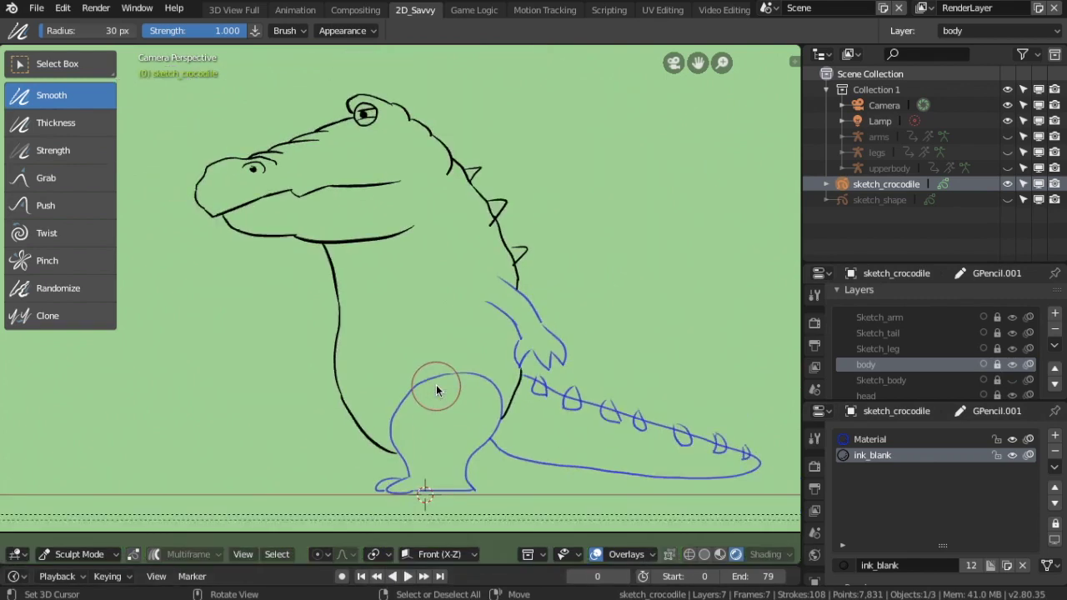
pyautogui.scroll(1, 435, 386)
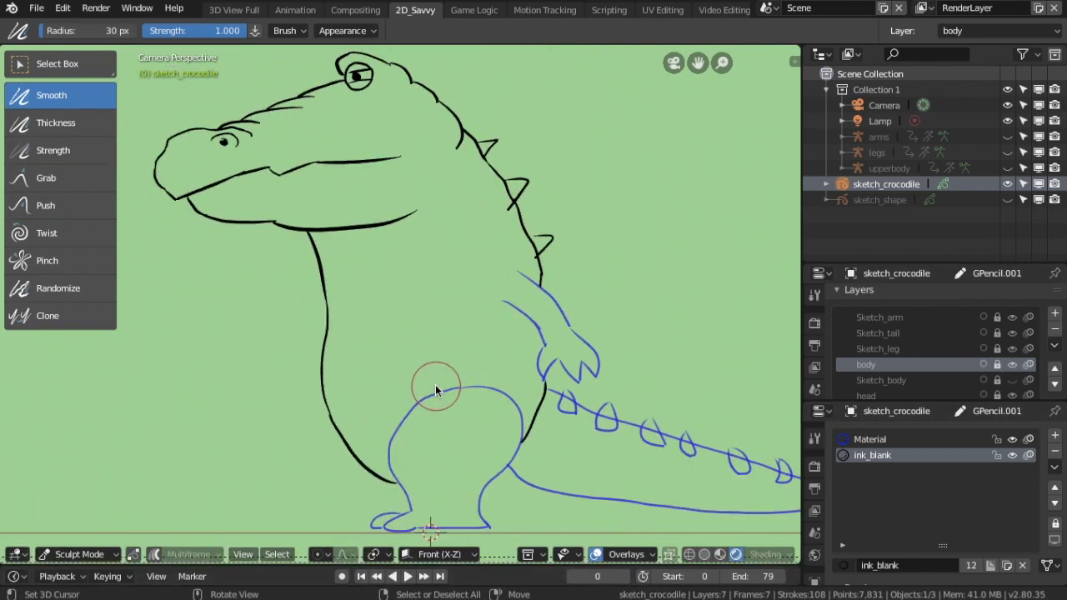
pyautogui.scroll(-3, 435, 390)
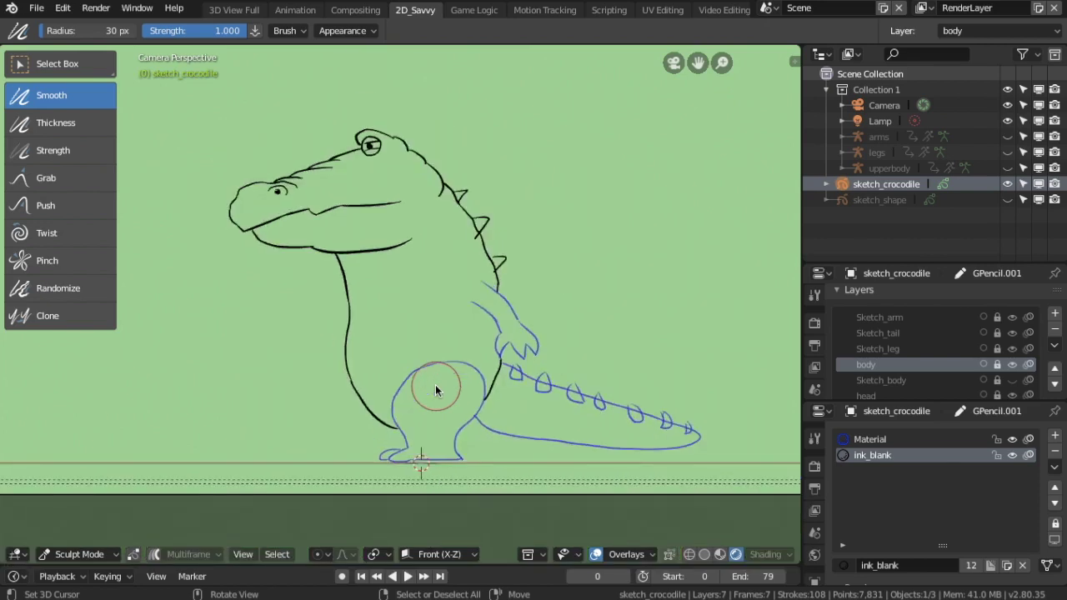
# Add a layer named tail and move it higher in the layer stack.
pyautogui.click(1055, 314)
pyautogui.doubleClick(883, 366)
pyautogui.write('tail')
pyautogui.press('Return')
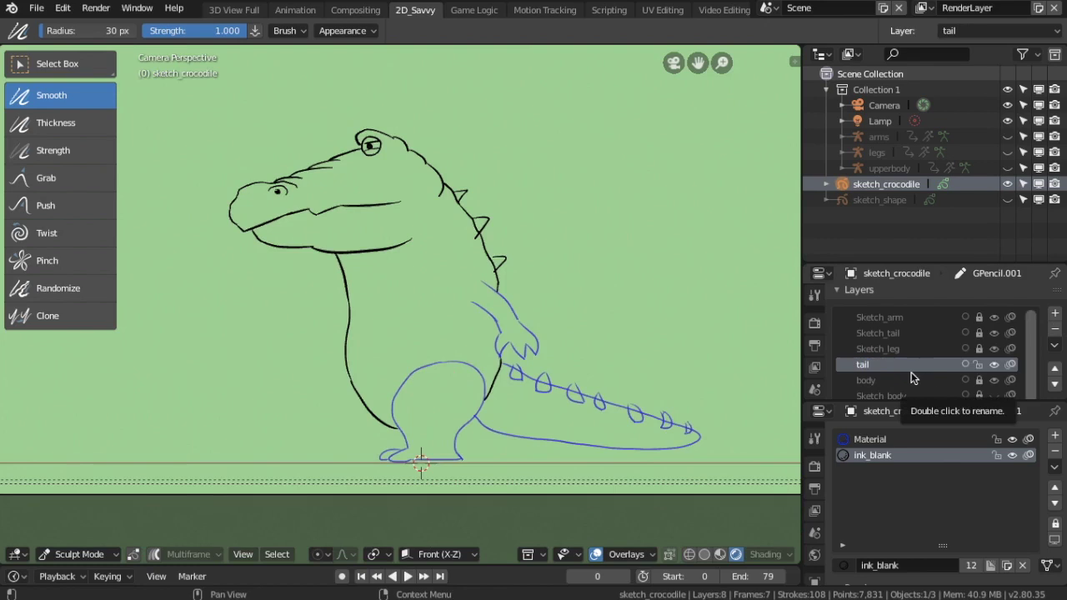
pyautogui.doubleClick(1055, 367)
pyautogui.scroll(3, 534, 374)
pyautogui.scroll(-2, 674, 492)
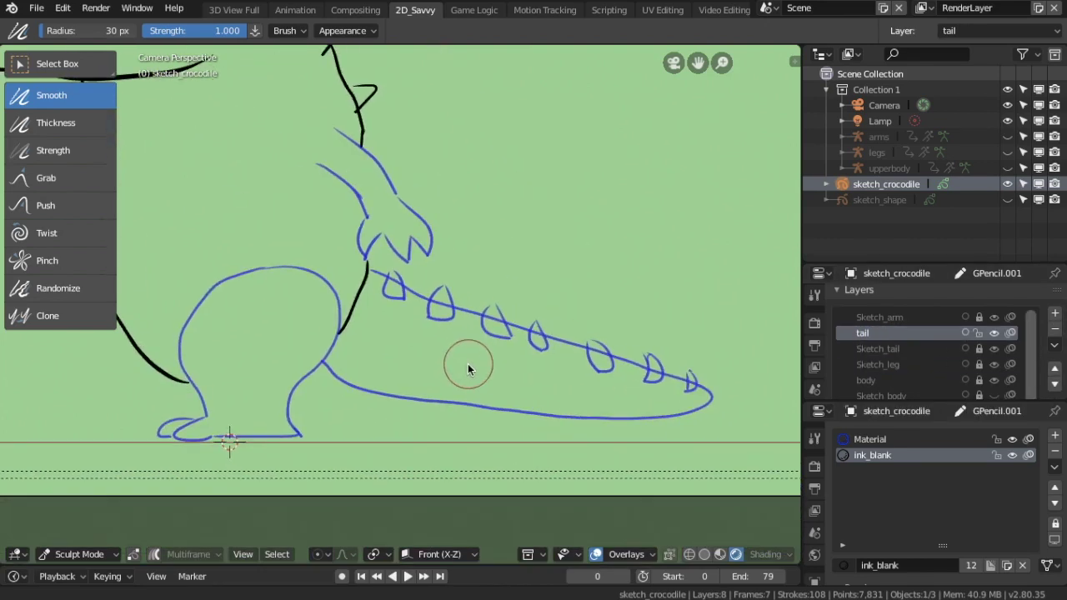
# In Draw Mode, ink the top edge and underside of the tail in black.
pyautogui.click(108, 555)
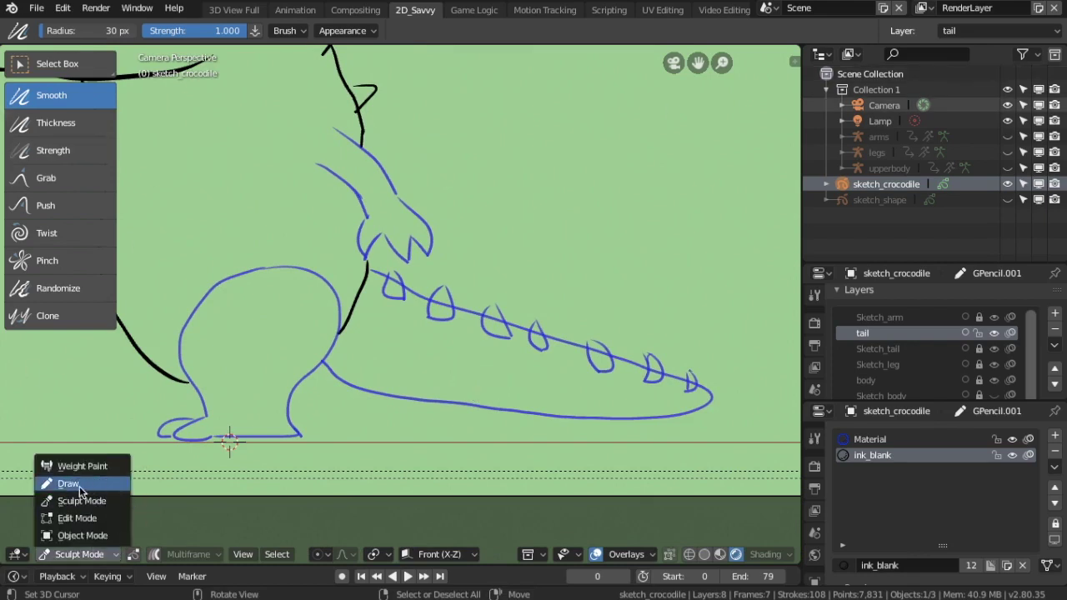
pyautogui.click(50, 482)
pyautogui.moveTo(368, 266)
pyautogui.mouseDown()
pyautogui.moveTo(590, 354)
pyautogui.moveTo(687, 432)
pyautogui.mouseUp()
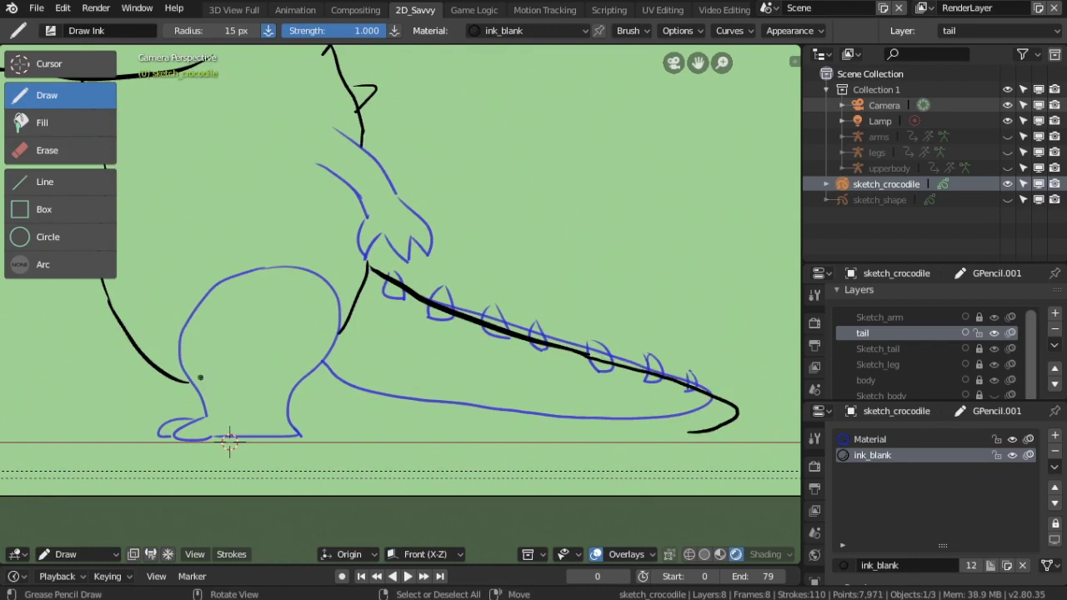
pyautogui.moveTo(319, 369)
pyautogui.mouseDown()
pyautogui.moveTo(575, 410)
pyautogui.moveTo(742, 421)
pyautogui.mouseUp()
pyautogui.hotkey('ctrl', 'z')
pyautogui.moveTo(523, 410); pyautogui.dragTo(742, 421)
pyautogui.hotkey('ctrl', 'z')
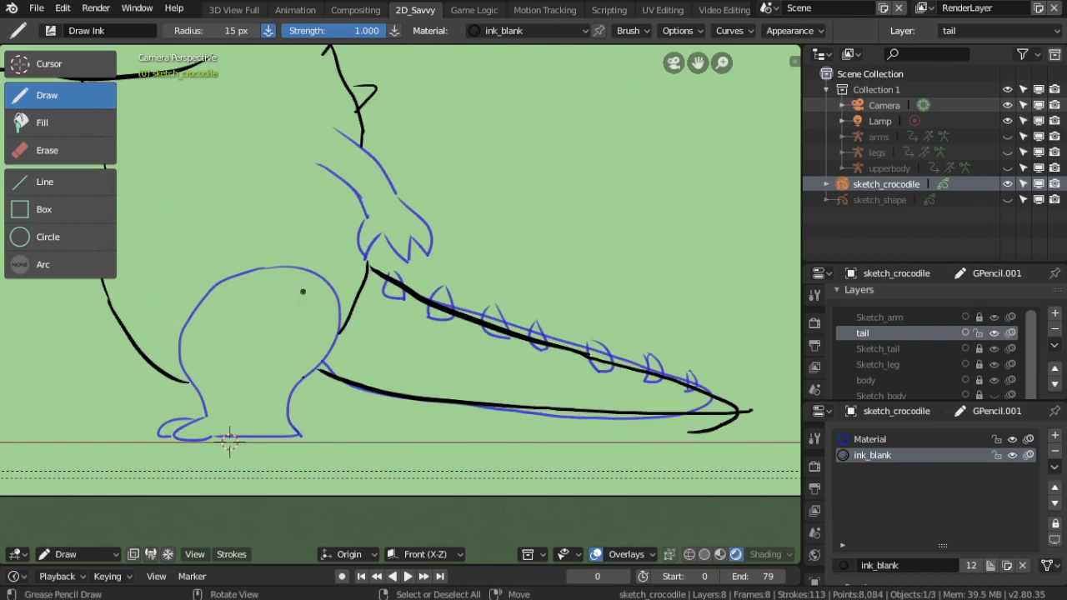
# Switch to Edit Mode and select a tail stroke point.
pyautogui.click(75, 555)
pyautogui.click(62, 519)
pyautogui.click(689, 432)
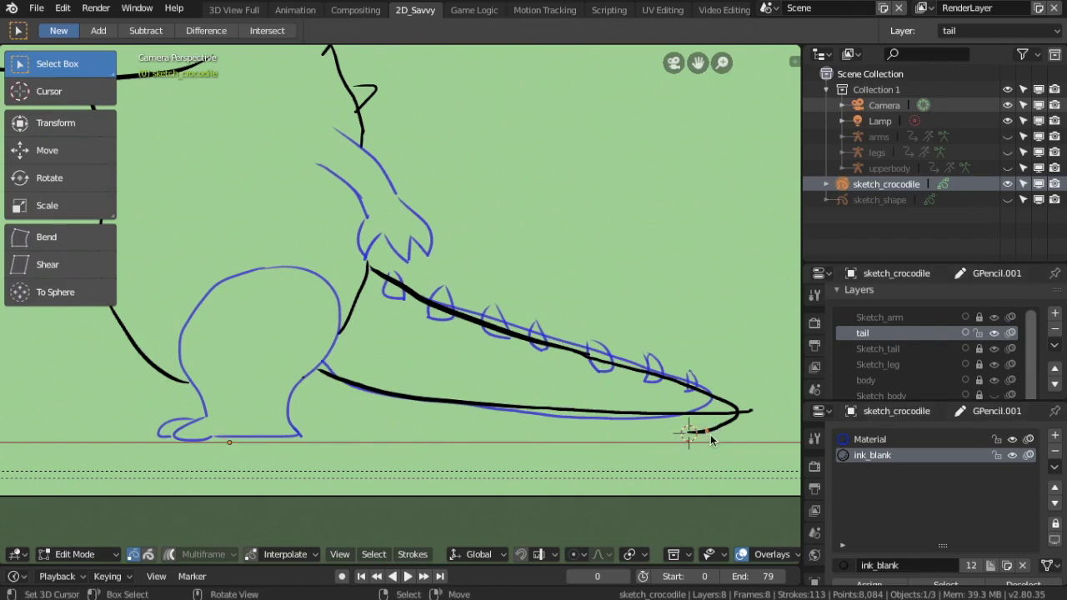
# Delete the curled stray points and extra end point at the tail tip.
pyautogui.scroll(1, 696, 438)
pyautogui.scroll(2, 470, 394)
pyautogui.press('ctrl+KP_Add')
pyautogui.press('ctrl+KP_Add')
pyautogui.press('ctrl+KP_Add')
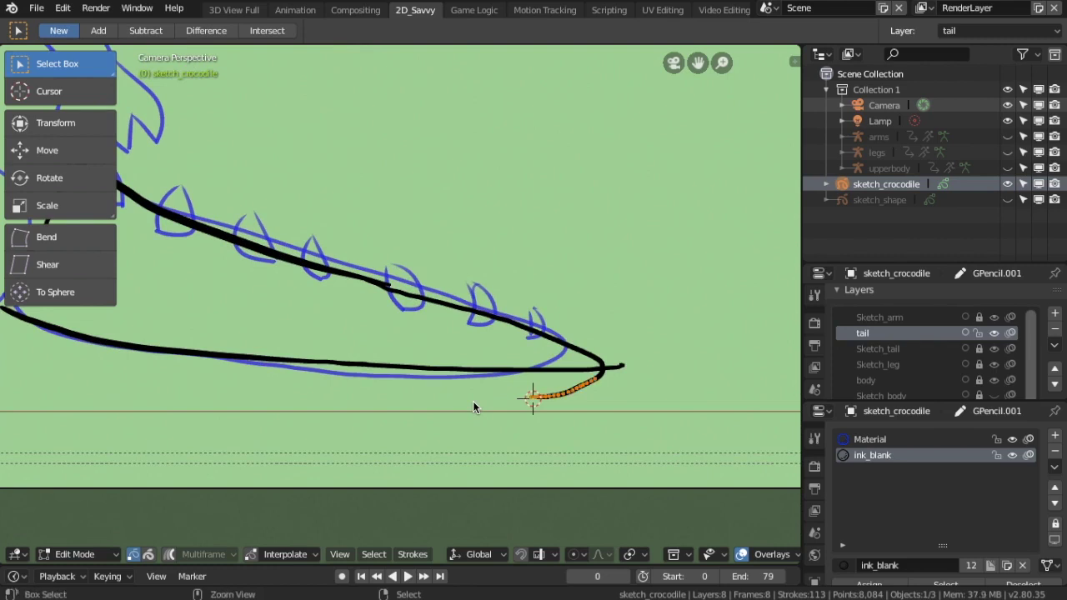
pyautogui.press('x')
pyautogui.click(467, 403)
pyautogui.click(624, 368)
pyautogui.press('x')
pyautogui.click(594, 375)
pyautogui.click(595, 375)
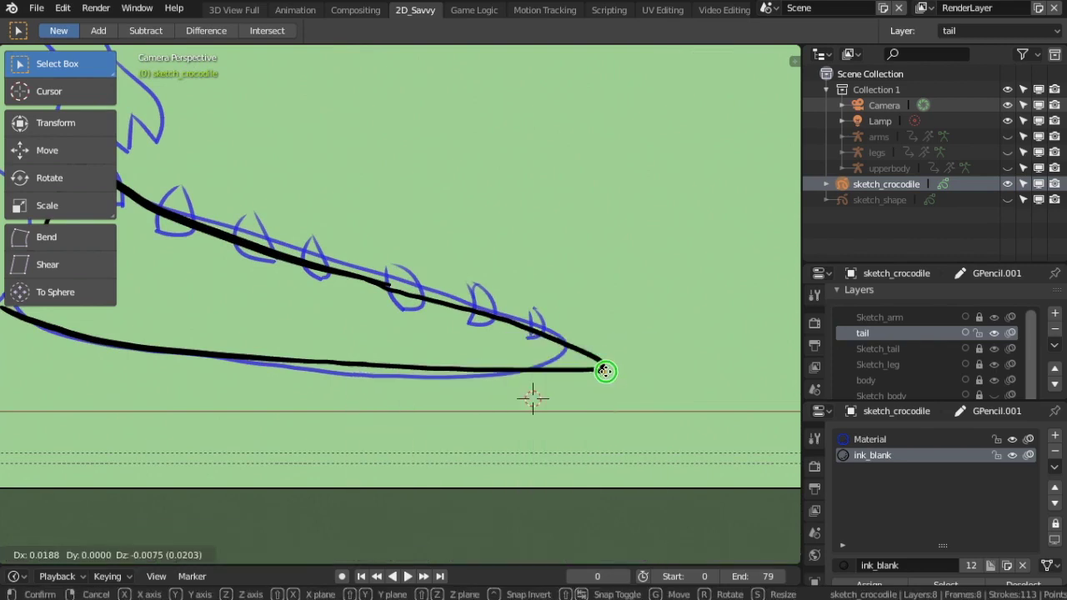
# Remove stray points from the upper tail stroke and move a point to close the gap.
pyautogui.scroll(3, 367, 271)
pyautogui.click(414, 280)
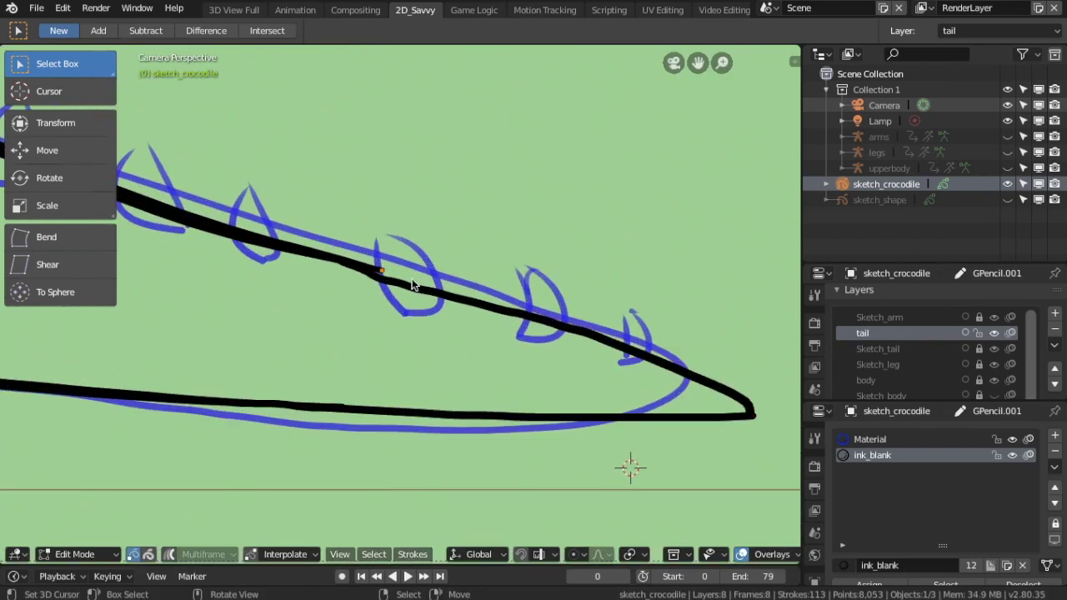
pyautogui.press('ctrl+KP_Add')
pyautogui.press('ctrl+KP_Add')
pyautogui.press('x')
pyautogui.click(411, 278)
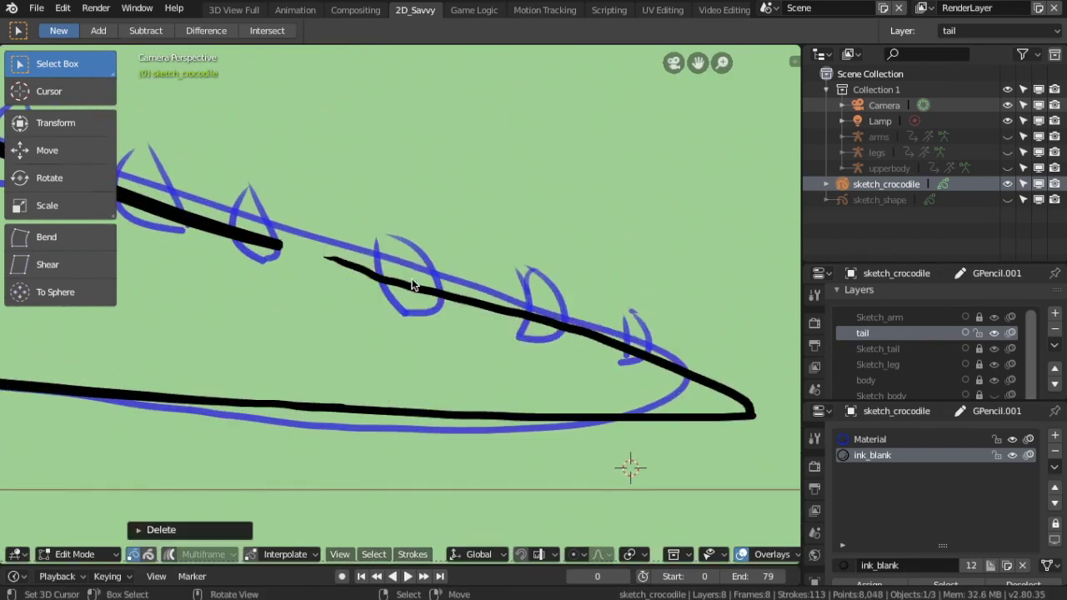
pyautogui.moveTo(333, 245); pyautogui.dragTo(357, 263)
pyautogui.scroll(-2, 358, 263)
pyautogui.scroll(-1, 275, 285)
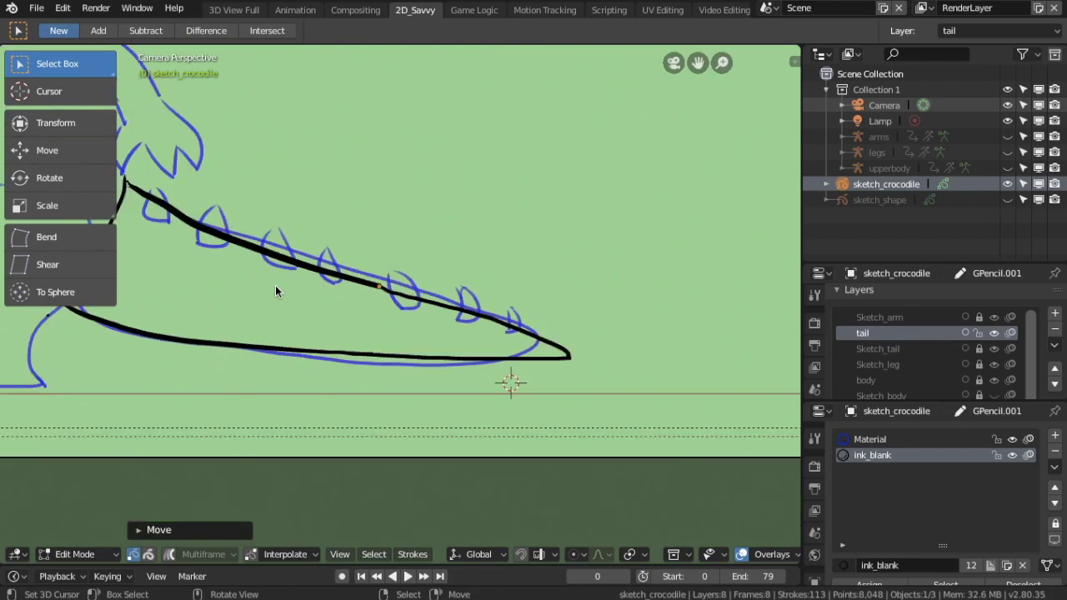
pyautogui.scroll(3, 275, 286)
pyautogui.scroll(-1, 332, 278)
pyautogui.scroll(-4, 331, 282)
pyautogui.scroll(1, 331, 282)
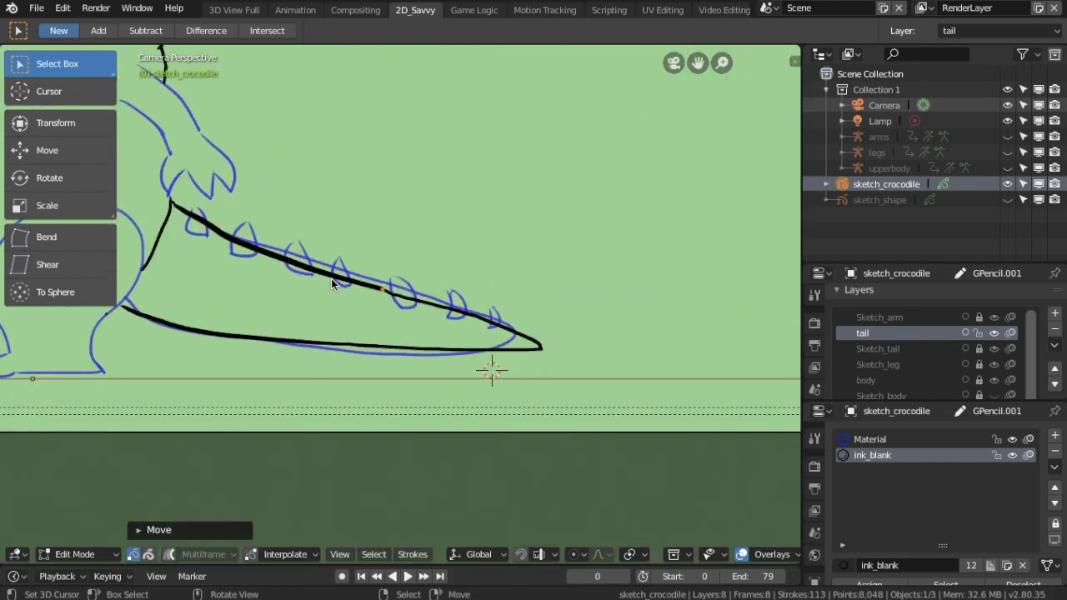
pyautogui.scroll(-1, 332, 284)
pyautogui.scroll(1, 332, 284)
# Smooth the tail's ink strokes with the Sculpt Smooth brush.
pyautogui.click(75, 555)
pyautogui.click(79, 503)
pyautogui.moveTo(191, 203); pyautogui.dragTo(117, 286)
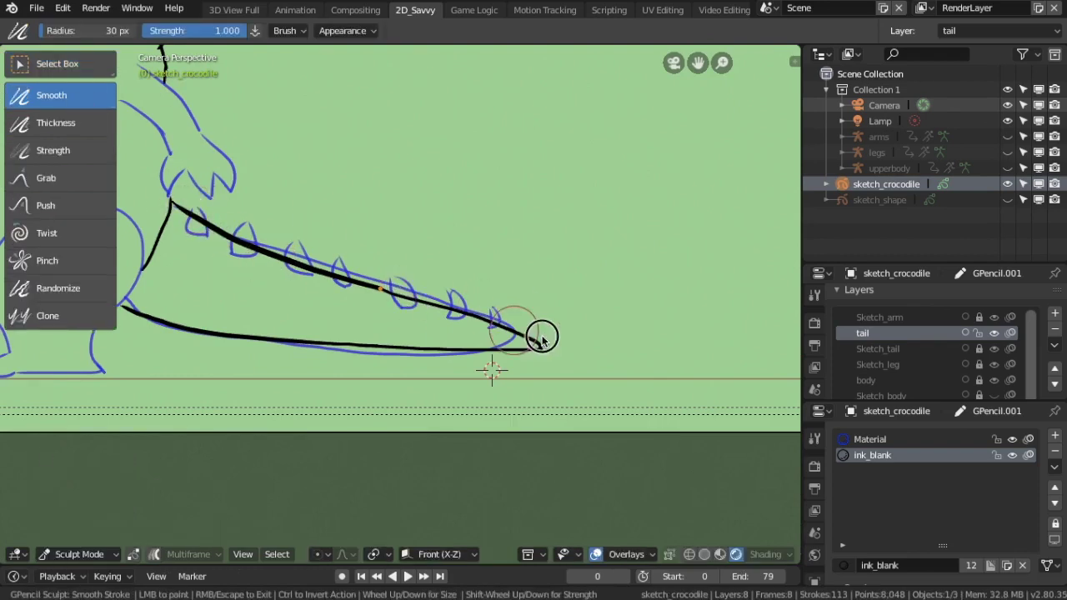
pyautogui.scroll(2, 600, 367)
# Back in Edit Mode, grab the tail-tip points together so the strokes meet.
pyautogui.click(79, 554)
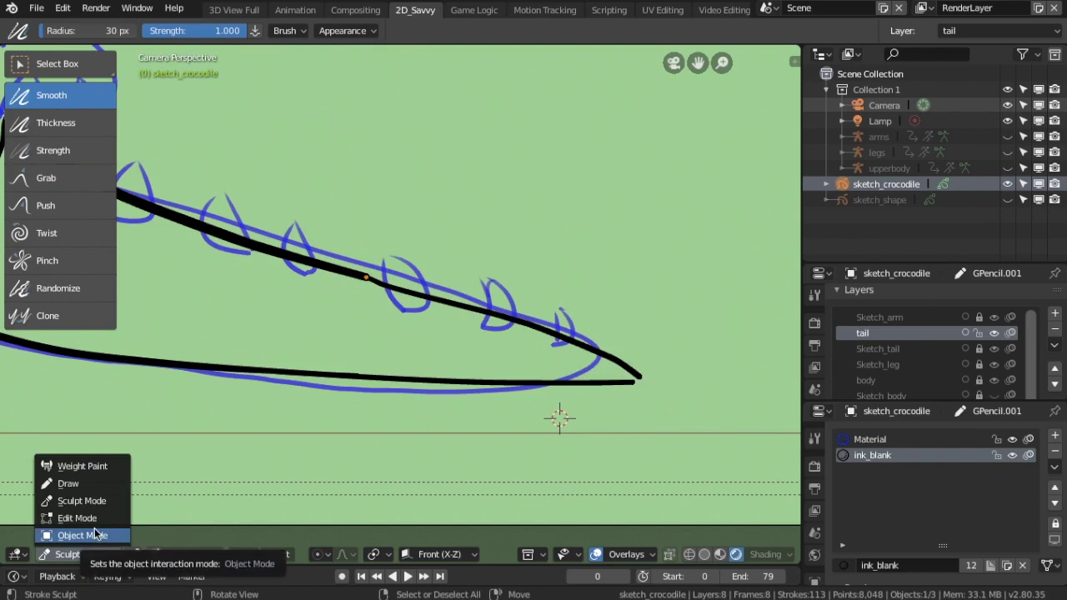
pyautogui.click(75, 516)
pyautogui.moveTo(635, 385); pyautogui.dragTo(646, 392)
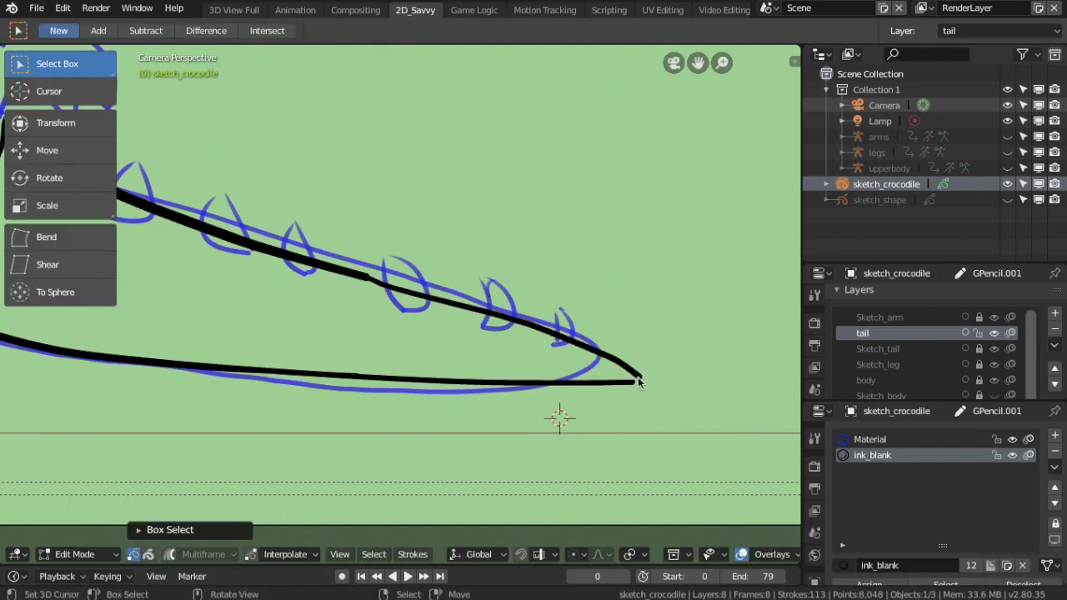
pyautogui.press('g')
pyautogui.click(642, 382)
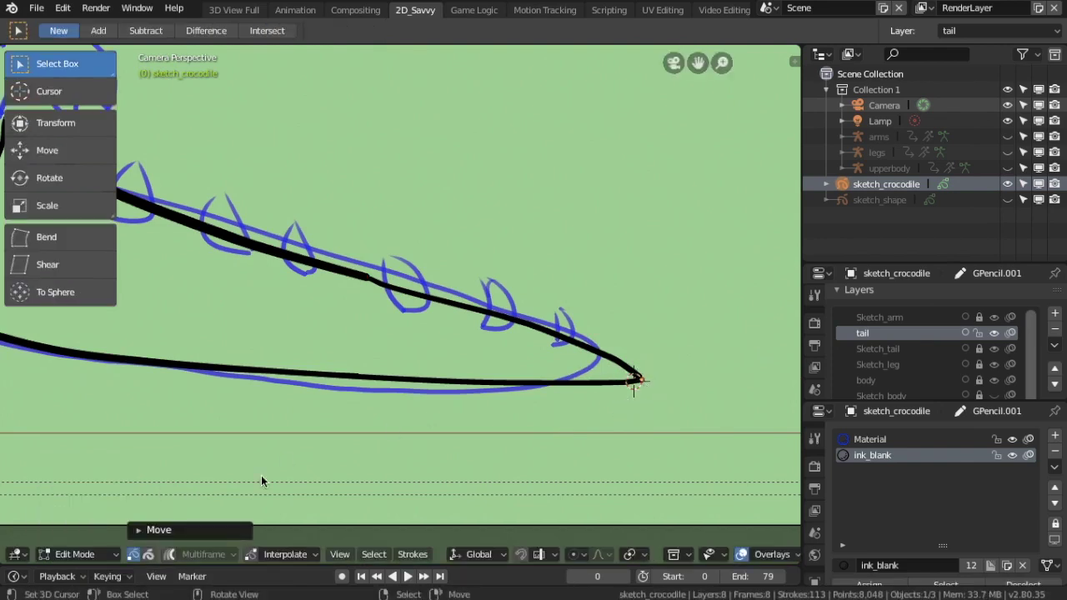
# Switch crocodile_GP to Draw mode and select the arm armature.
pyautogui.click(75, 554)
pyautogui.click(71, 484)
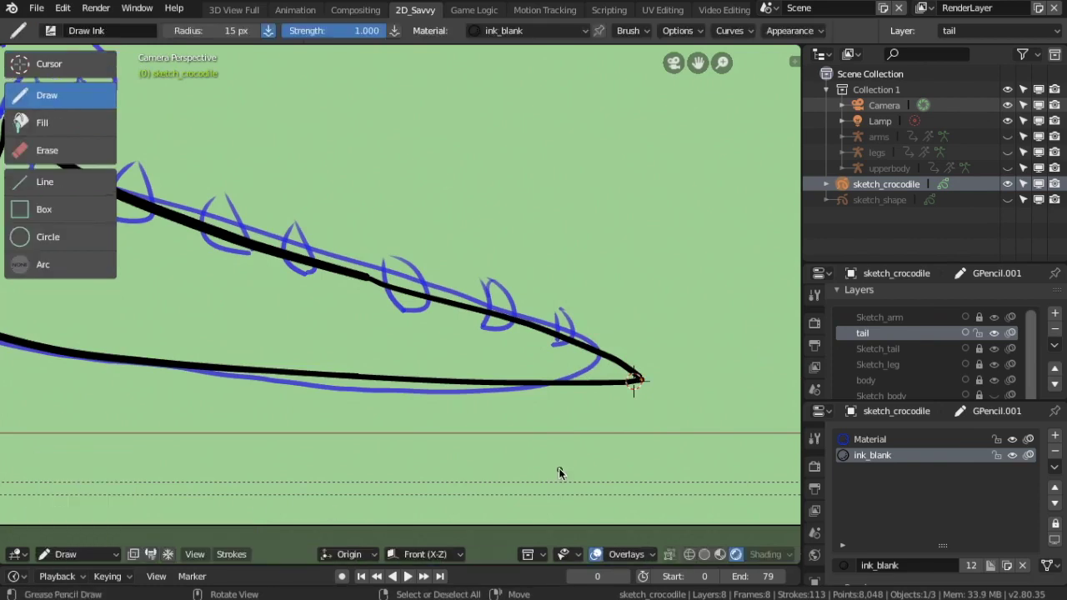
pyautogui.scroll(1, 467, 431)
pyautogui.scroll(1, 466, 431)
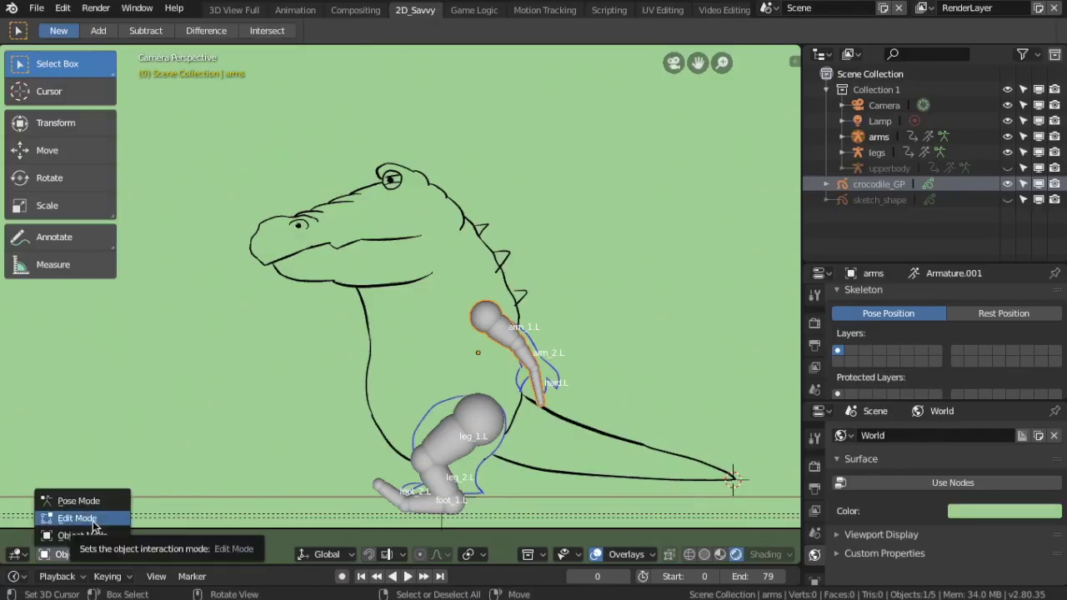
pyautogui.click(72, 505)
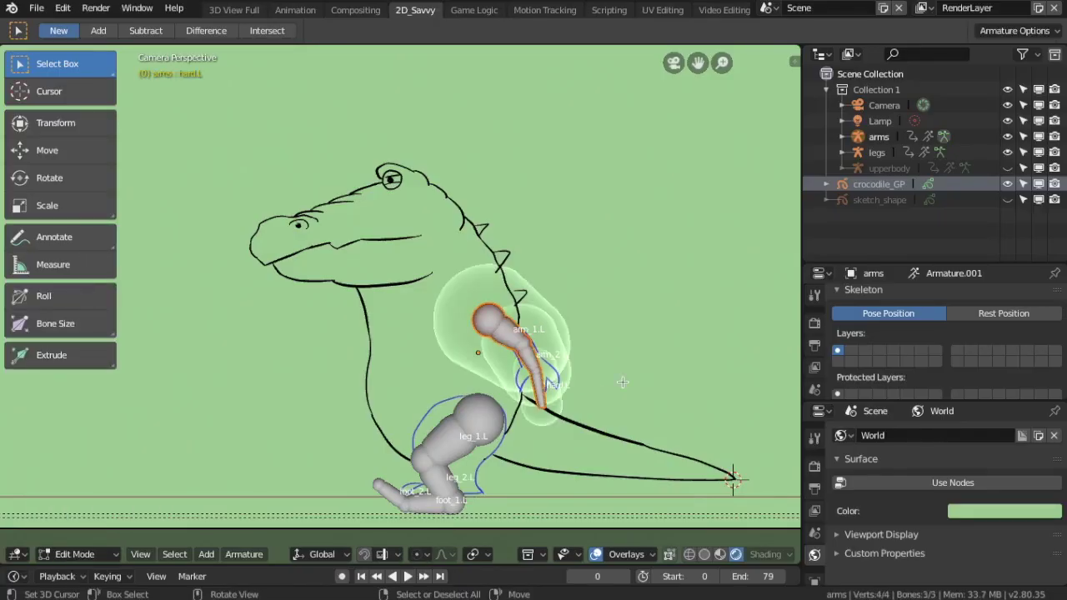
# Move and enlarge the arm bones so they fit the drawn arm.
pyautogui.press('g')
pyautogui.click(588, 342)
pyautogui.press('s')
pyautogui.click(640, 401)
pyautogui.press('g')
pyautogui.click(508, 526)
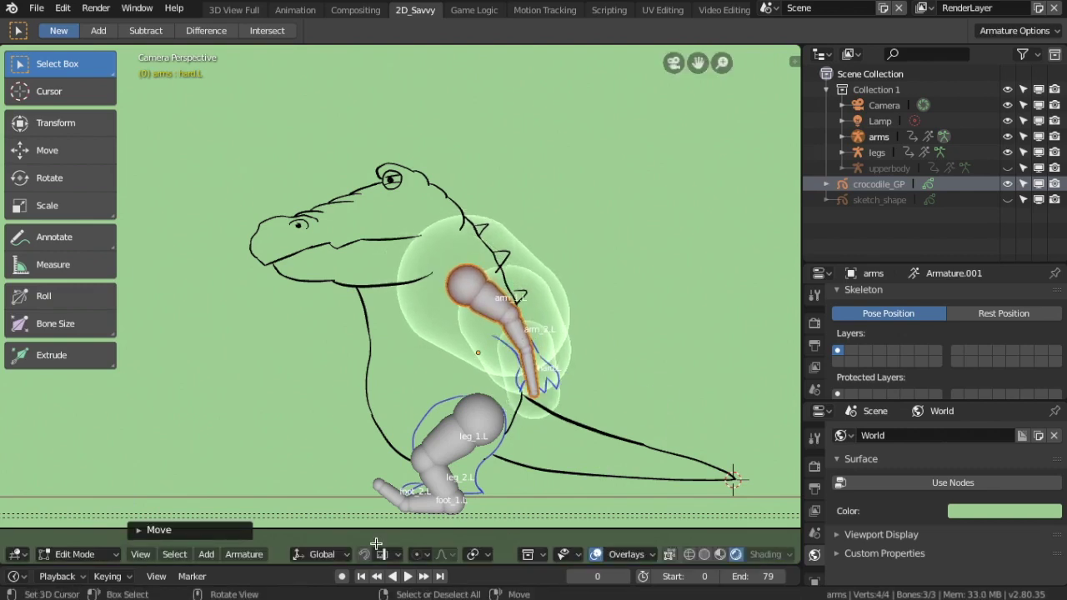
pyautogui.press('s')
pyautogui.click(690, 425)
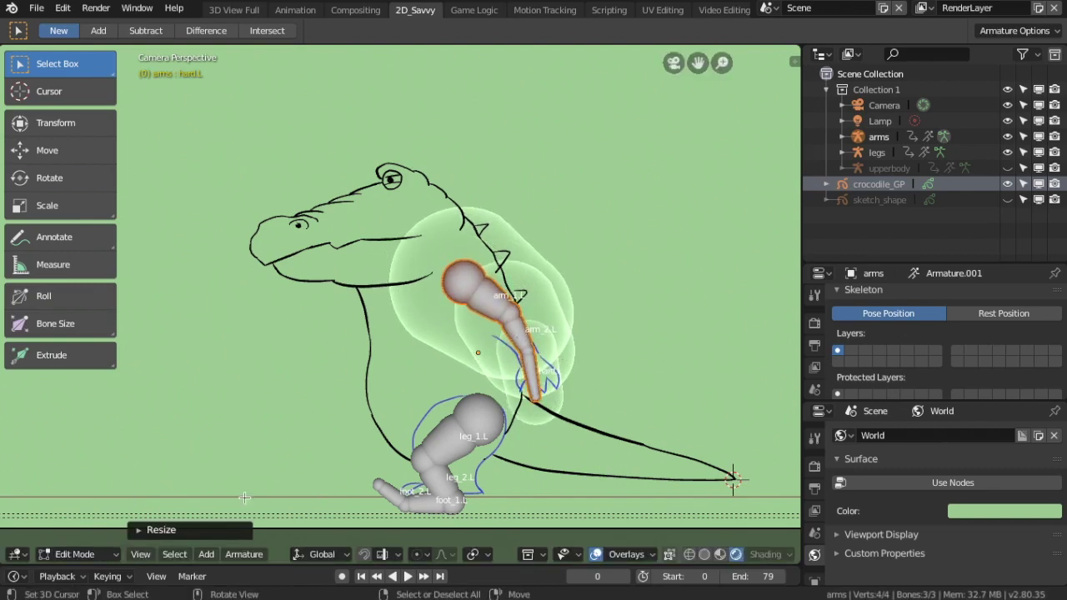
# Preview the rig animation in Object Mode, reset to the first frame, and select crocodile_GP.
pyautogui.click(75, 555)
pyautogui.click(88, 534)
pyautogui.click(407, 576)
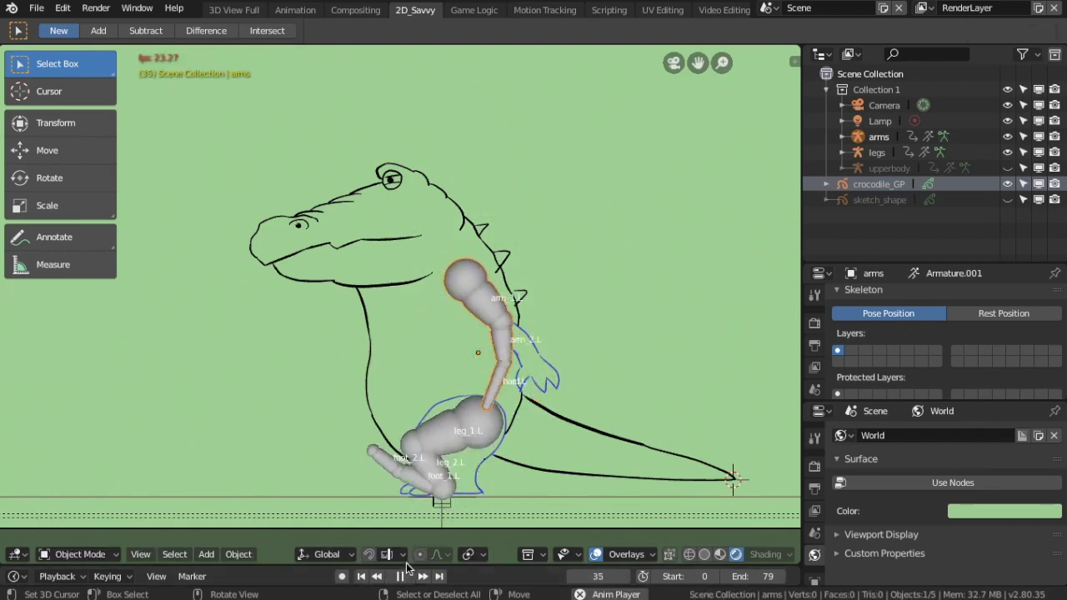
pyautogui.press('space')
pyautogui.click(254, 515)
pyautogui.click(255, 515)
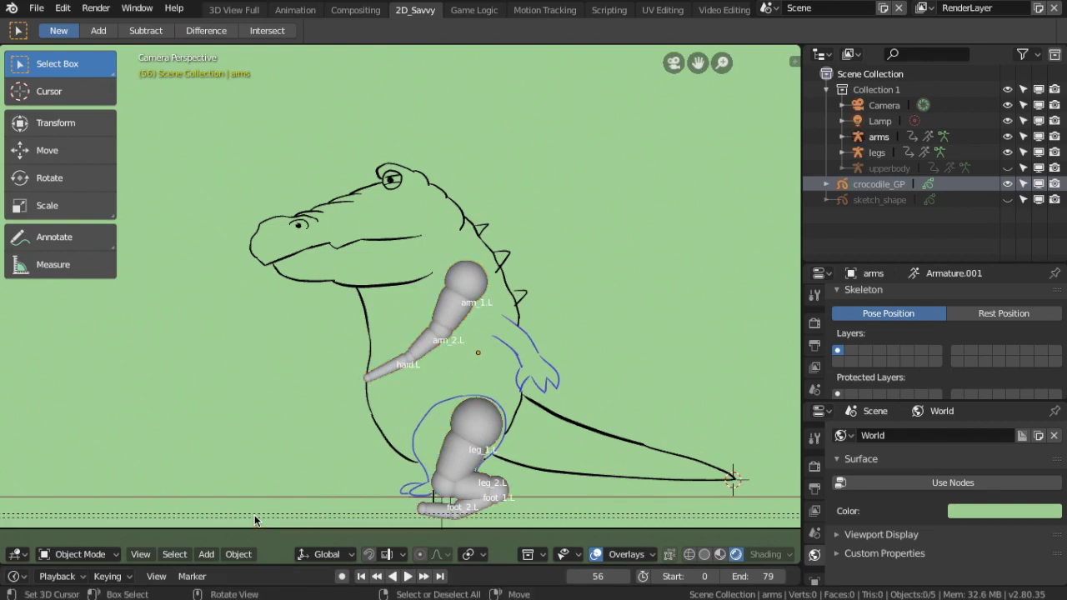
pyautogui.click(361, 576)
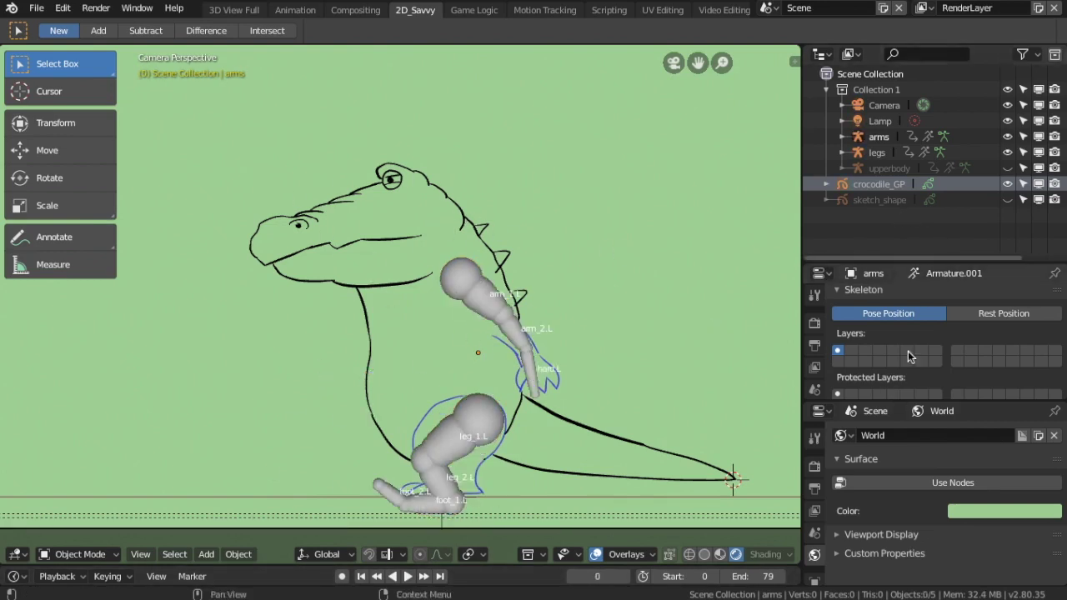
pyautogui.click(901, 183)
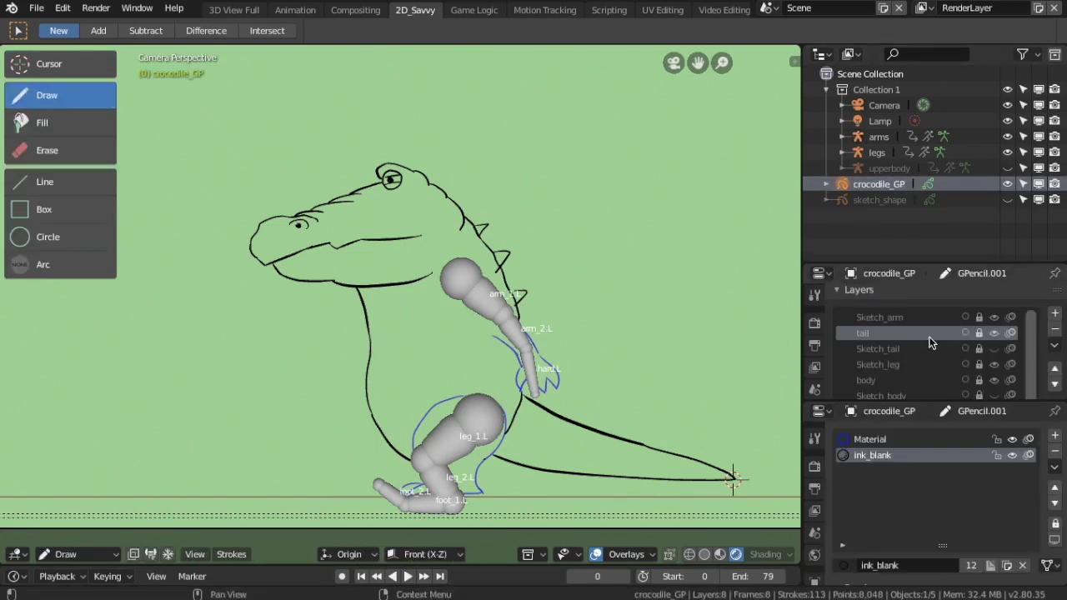
# Add a new Grease Pencil layer named 'leg' directly above Sketch_leg.
pyautogui.scroll(-1, 907, 369)
pyautogui.click(908, 365)
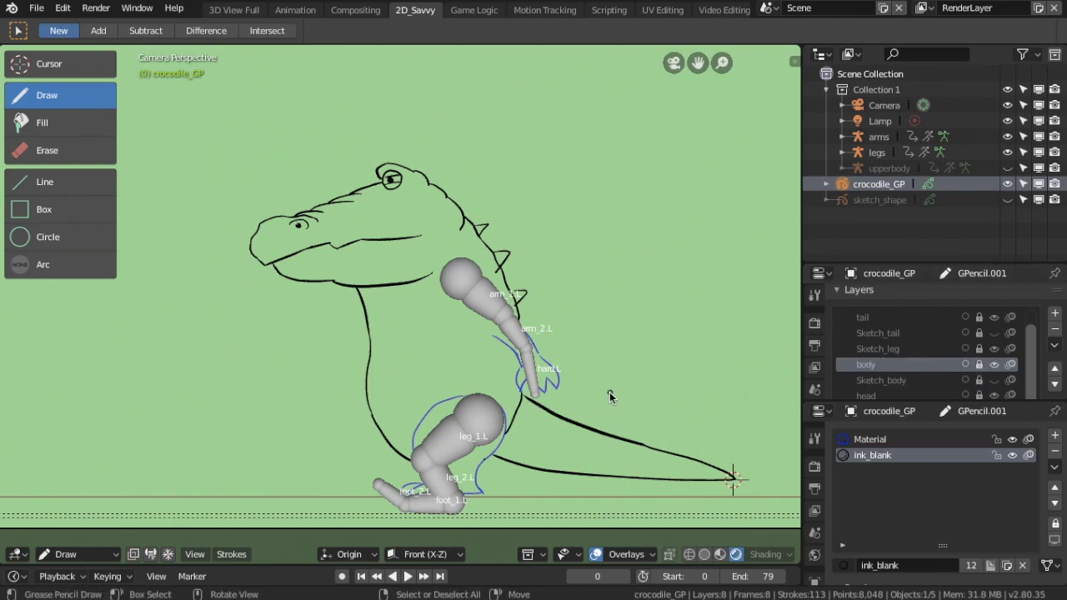
pyautogui.scroll(2, 609, 398)
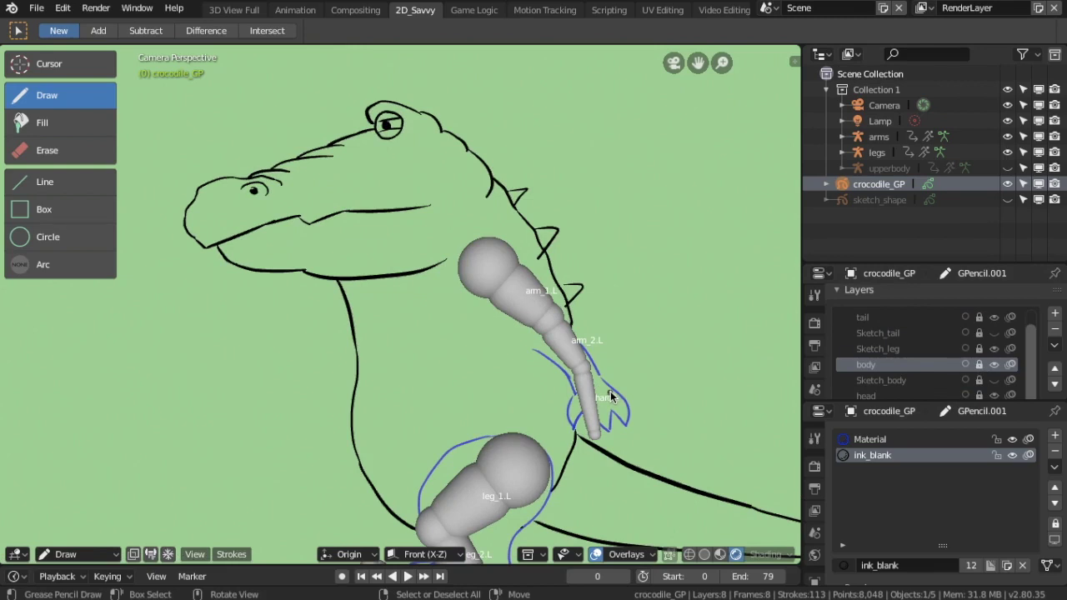
pyautogui.scroll(1, 1030, 352)
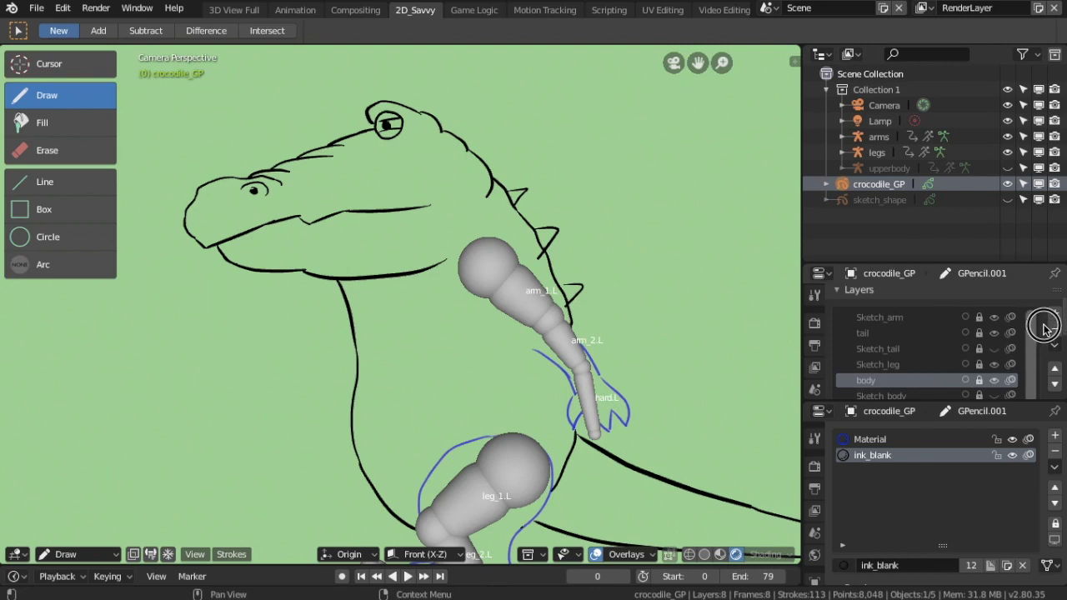
pyautogui.scroll(-1, 1038, 345)
pyautogui.click(896, 348)
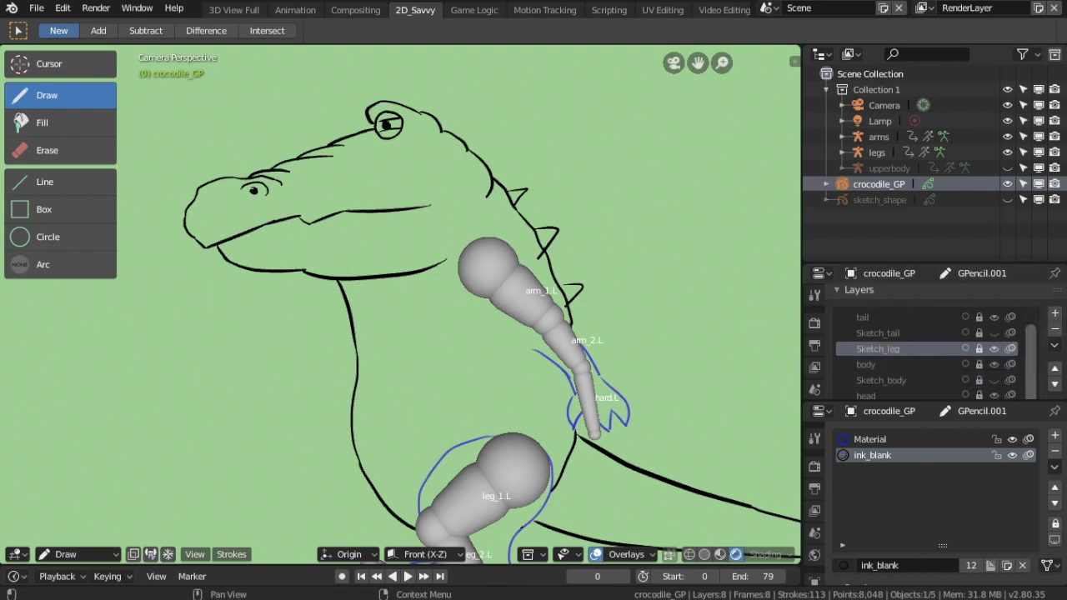
pyautogui.click(1055, 312)
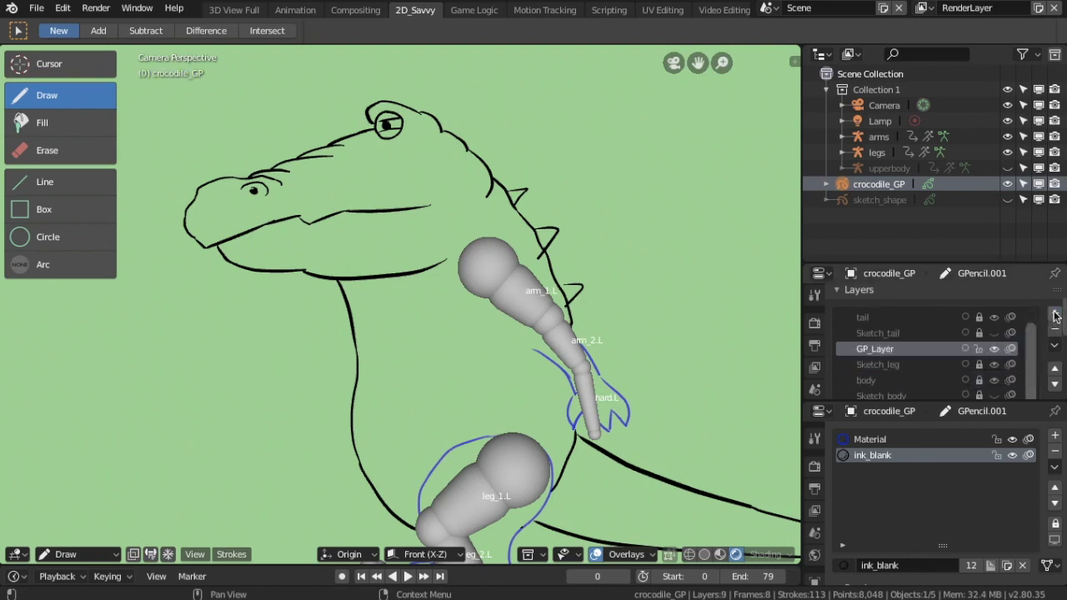
pyautogui.write('leg')
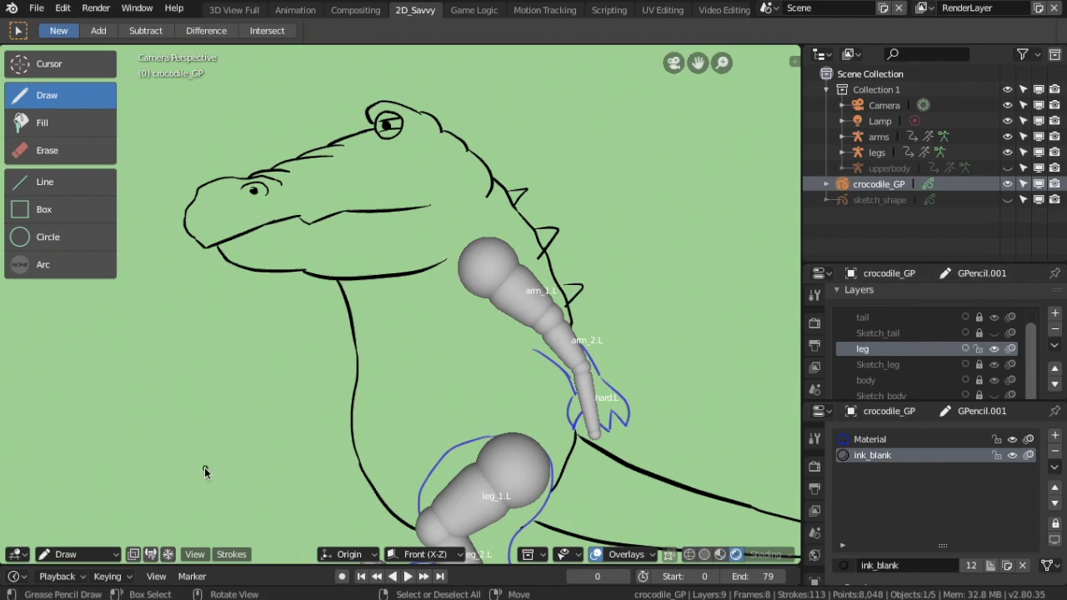
# Trace the leg outline and foot sole in ink over the sketch, then hide the legs armature.
pyautogui.scroll(2, 559, 362)
pyautogui.keyDown('shift'); pyautogui.moveTo(560, 362); pyautogui.dragTo(553, 258, button='middle'); pyautogui.keyUp('shift')
pyautogui.scroll(-1, 552, 257)
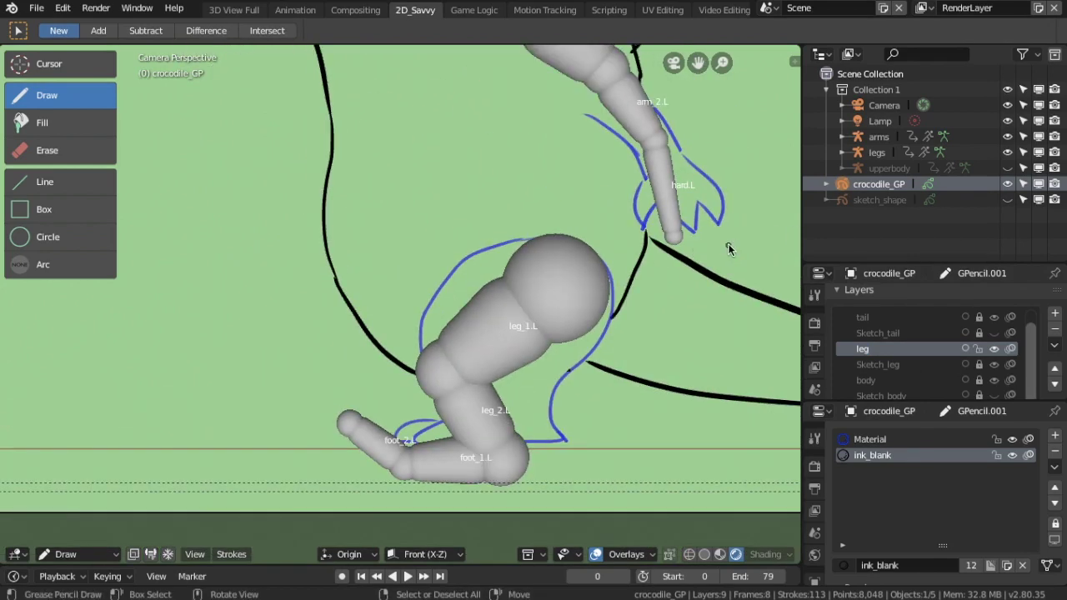
pyautogui.scroll(1, 728, 250)
pyautogui.keyDown('shift'); pyautogui.moveTo(727, 249); pyautogui.dragTo(690, 220, button='middle'); pyautogui.keyUp('shift')
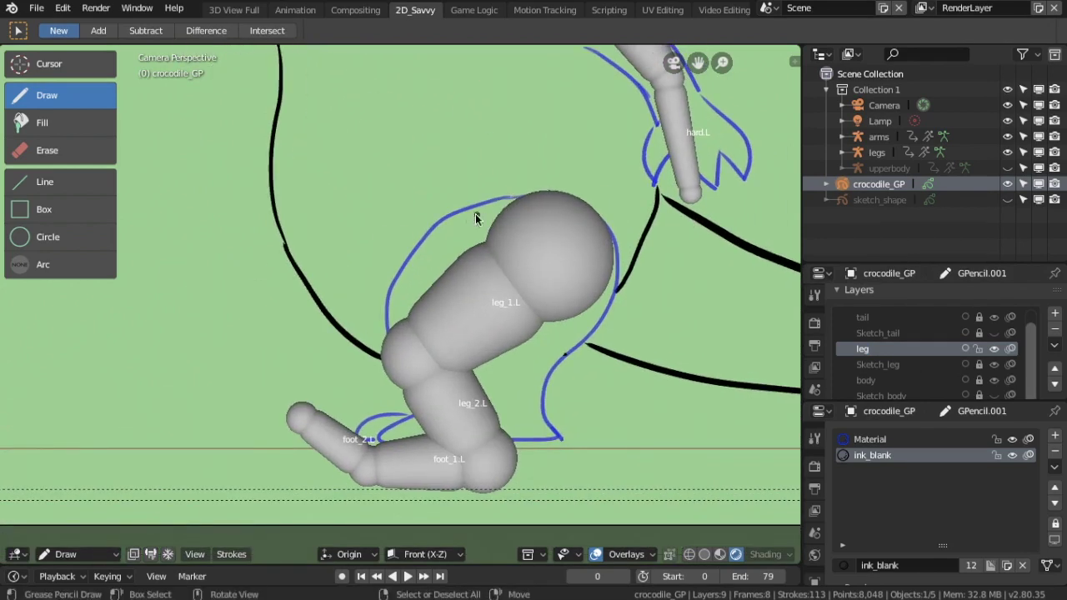
pyautogui.moveTo(524, 189)
pyautogui.mouseDown()
pyautogui.moveTo(388, 309)
pyautogui.moveTo(377, 379)
pyautogui.moveTo(427, 444)
pyautogui.moveTo(373, 441)
pyautogui.mouseUp()
pyautogui.moveTo(622, 272)
pyautogui.mouseDown()
pyautogui.moveTo(575, 327)
pyautogui.moveTo(479, 383)
pyautogui.moveTo(527, 441)
pyautogui.moveTo(498, 489)
pyautogui.mouseUp()
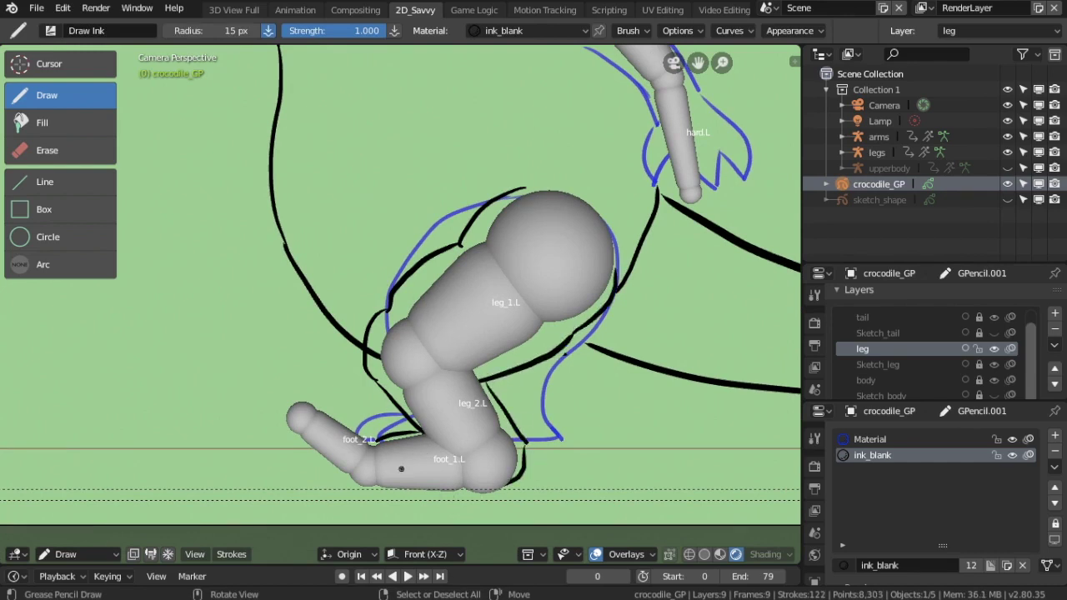
pyautogui.moveTo(387, 490); pyautogui.dragTo(482, 491)
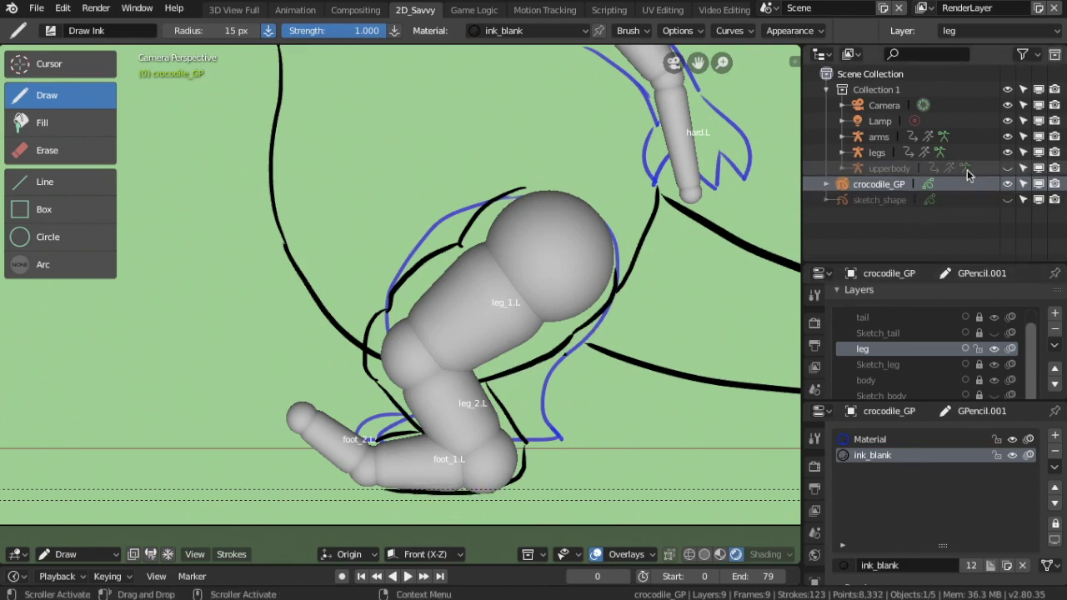
pyautogui.click(1007, 152)
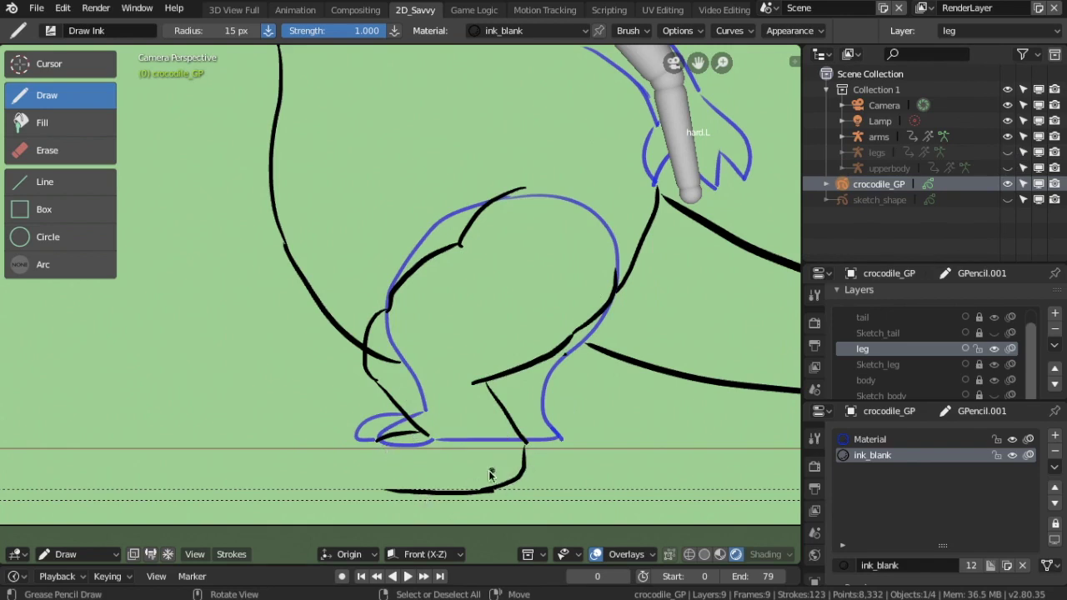
# Ink the front foot curve, toes and sole, then hide the Sketch_leg guide layer.
pyautogui.moveTo(390, 433); pyautogui.dragTo(319, 467)
pyautogui.moveTo(318, 472)
pyautogui.mouseDown()
pyautogui.moveTo(353, 472)
pyautogui.moveTo(317, 487)
pyautogui.mouseUp()
pyautogui.moveTo(327, 487); pyautogui.dragTo(441, 489)
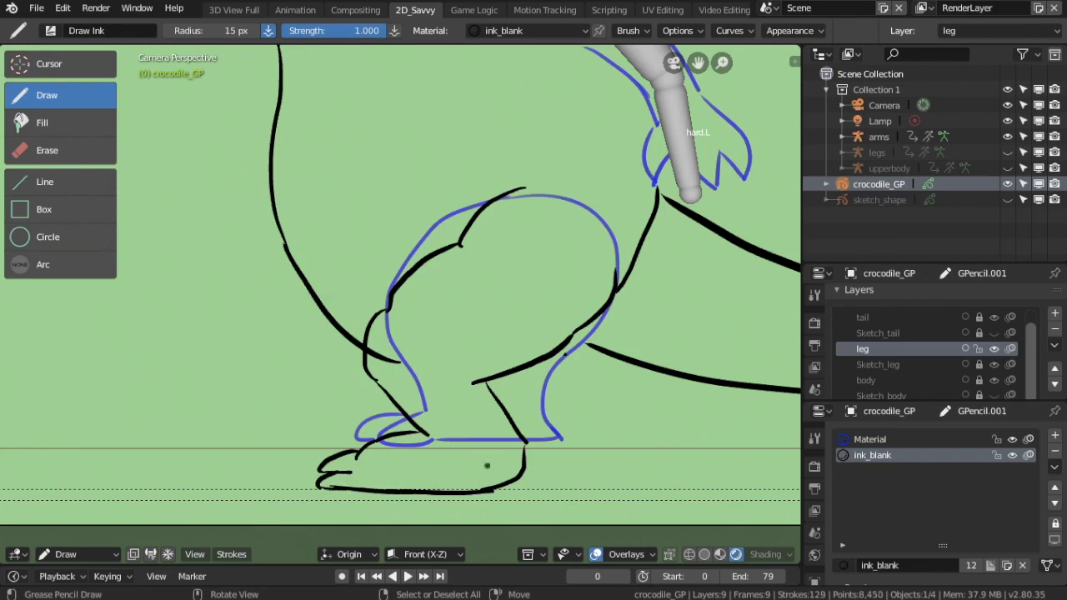
pyautogui.click(994, 364)
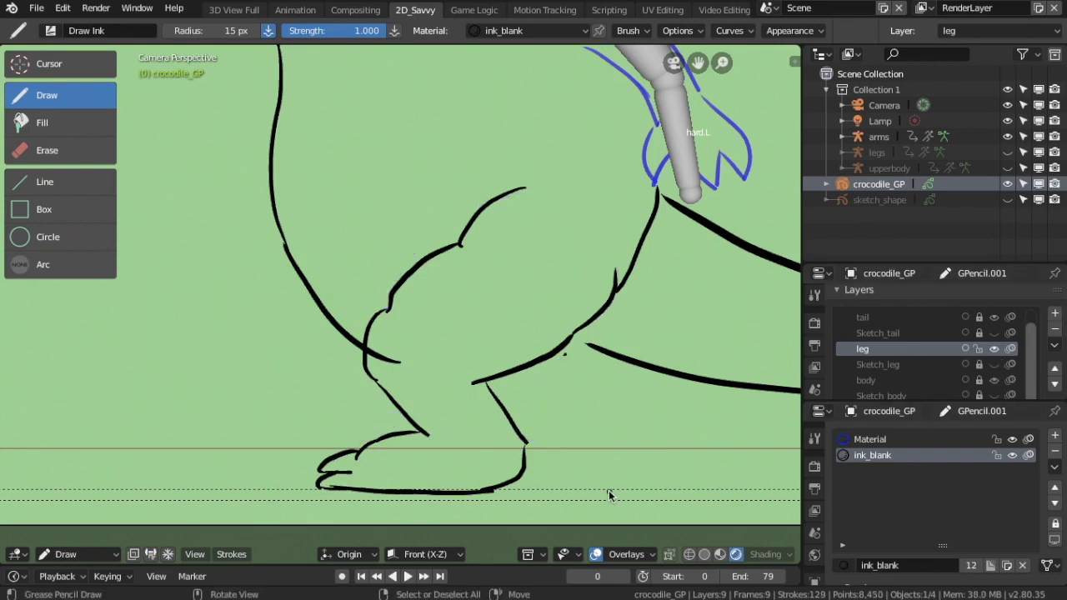
pyautogui.scroll(-4, 609, 496)
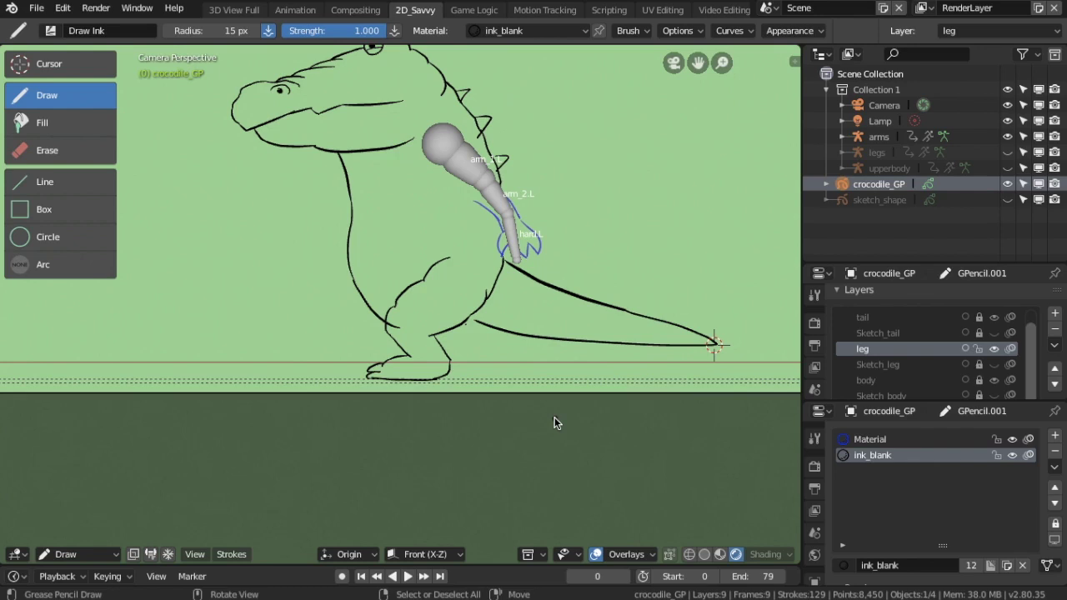
pyautogui.scroll(2, 555, 420)
pyautogui.click(79, 554)
# In Edit Mode, nudge the lower diagonal leg stroke slightly down-right.
pyautogui.click(75, 503)
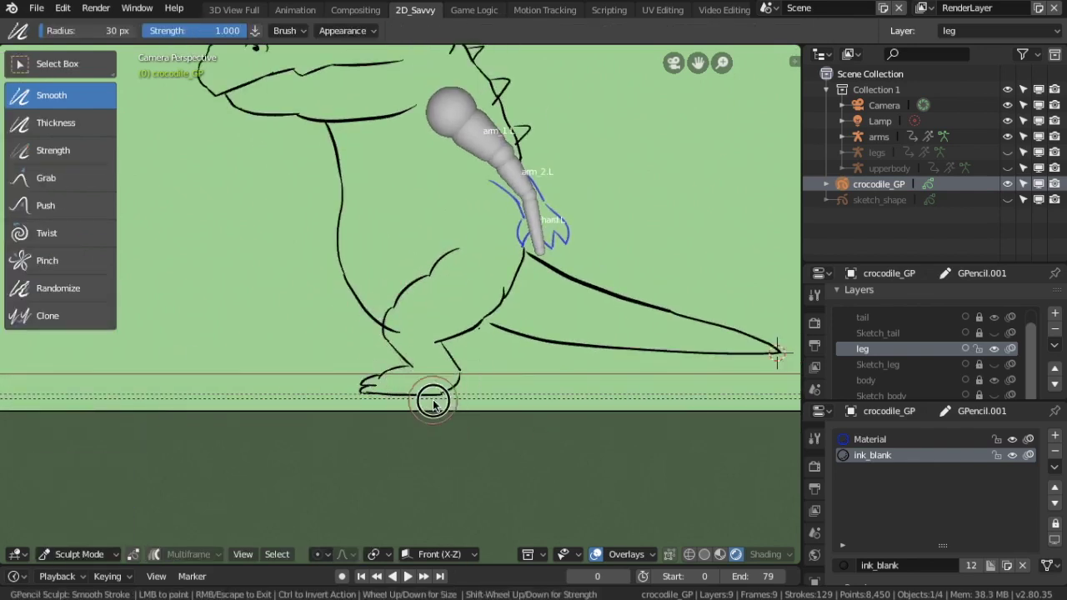
pyautogui.scroll(1, 489, 407)
pyautogui.scroll(2, 464, 350)
pyautogui.click(79, 555)
pyautogui.click(92, 515)
pyautogui.click(550, 327)
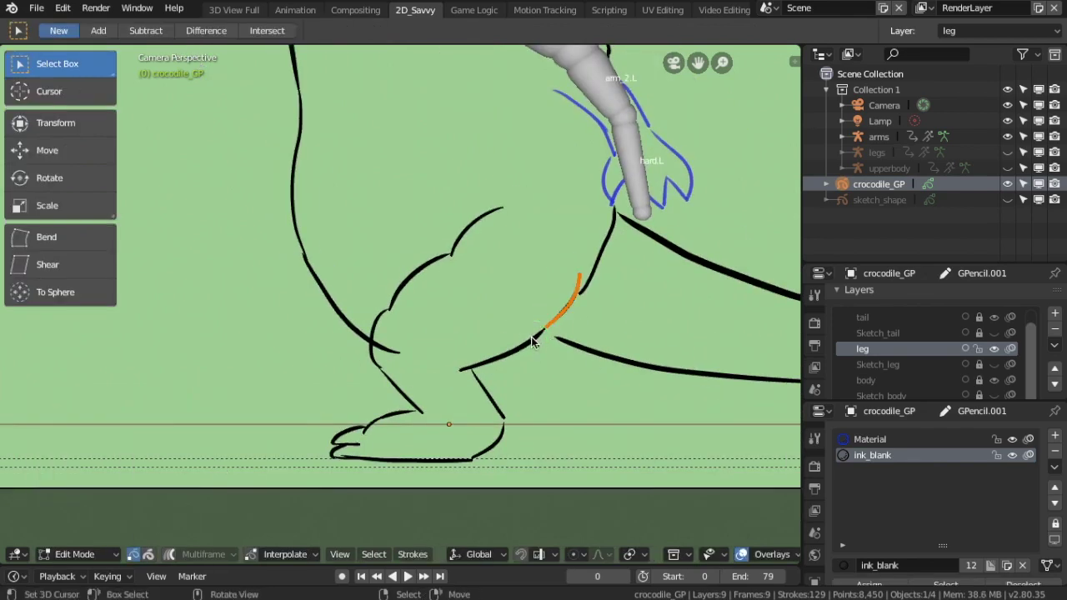
pyautogui.click(531, 348)
pyautogui.press('g')
pyautogui.click(536, 355)
# Move a thigh stroke segment down, then select all leg strokes.
pyautogui.click(560, 329)
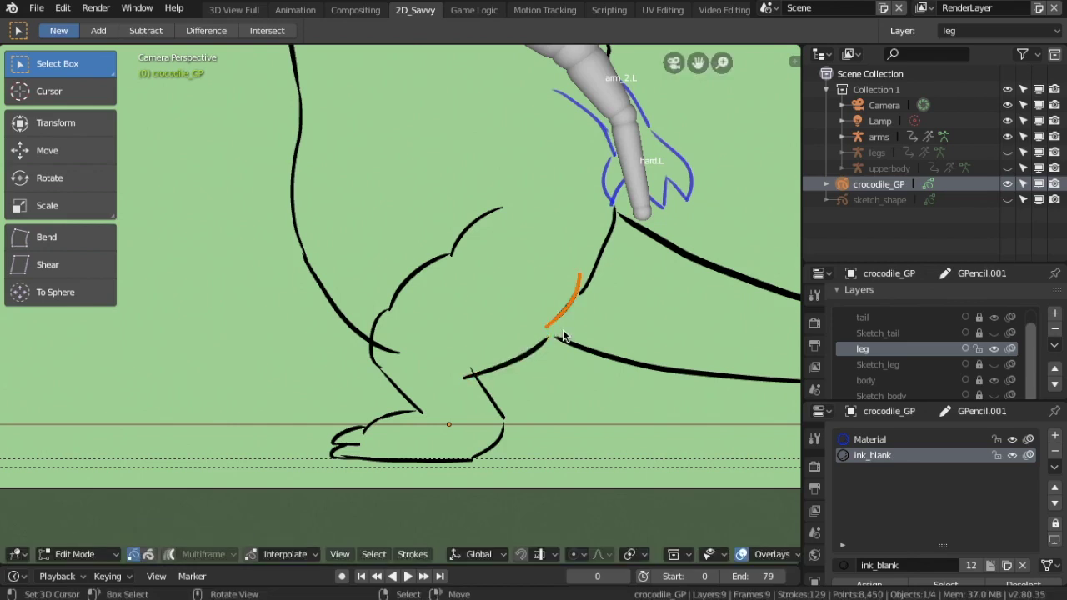
pyautogui.press('g')
pyautogui.click(551, 344)
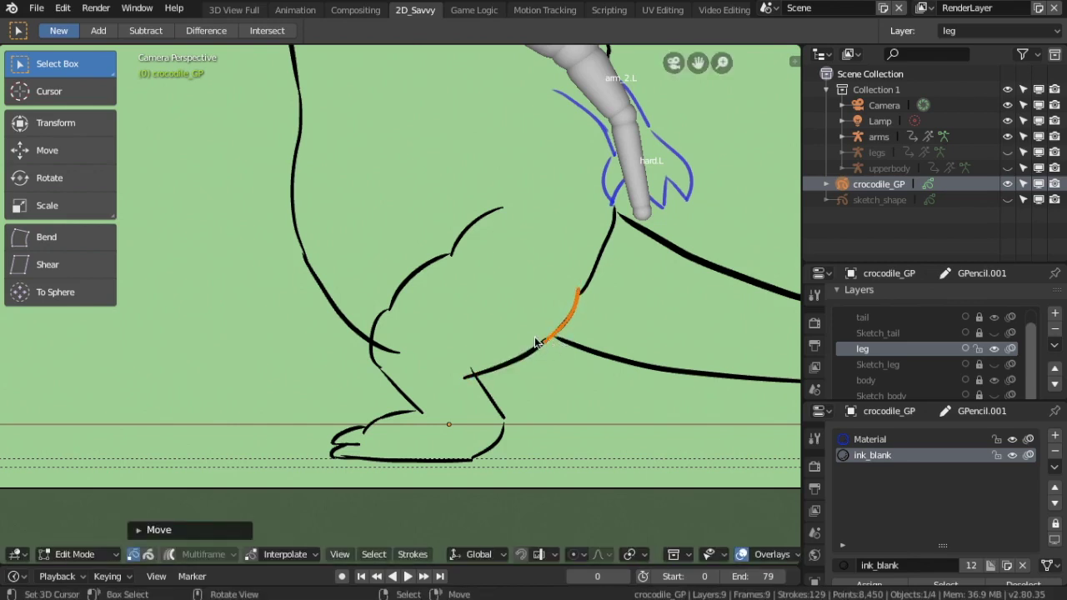
pyautogui.press('a')
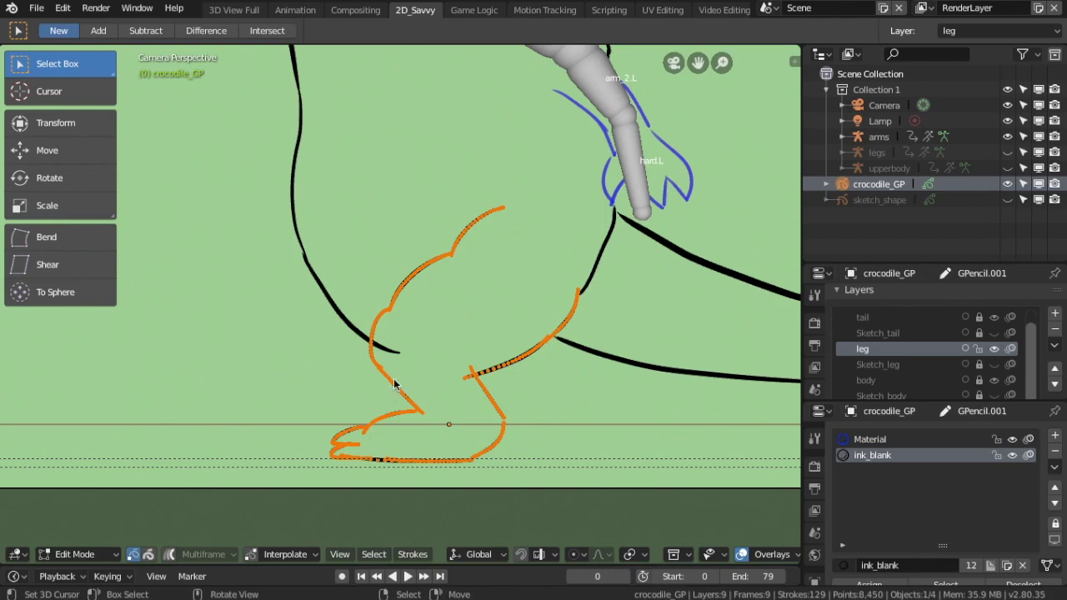
# With a 68 px Grab sculpt brush, smooth the upper leg curve and pull the toes left.
pyautogui.click(75, 554)
pyautogui.click(79, 500)
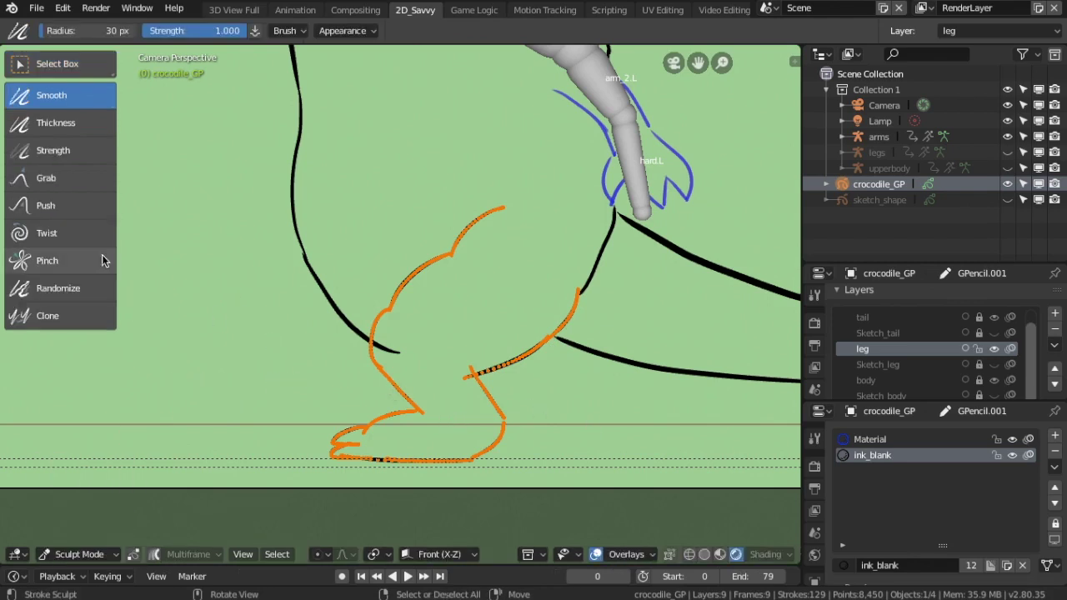
pyautogui.click(46, 177)
pyautogui.press('f')
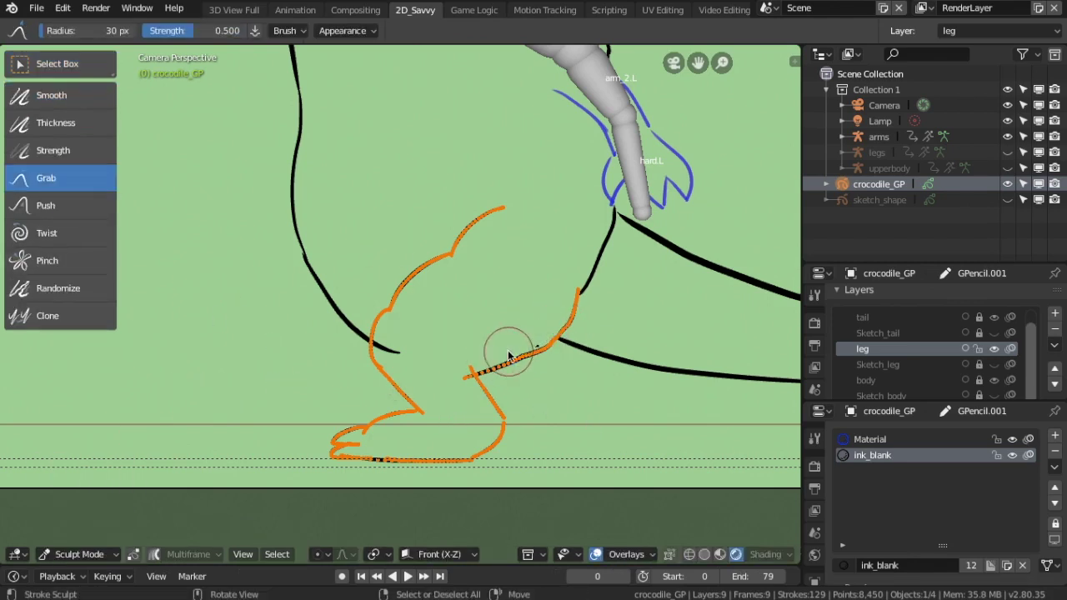
pyautogui.click(528, 367)
pyautogui.moveTo(445, 231); pyautogui.dragTo(400, 295)
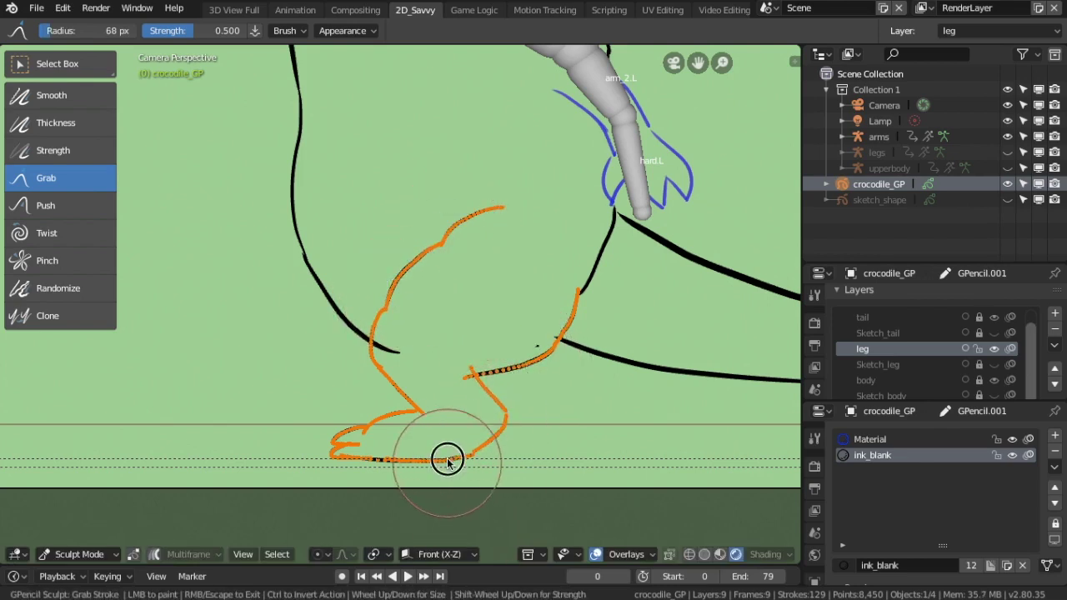
pyautogui.moveTo(397, 465)
pyautogui.mouseDown()
pyautogui.moveTo(369, 416)
pyautogui.moveTo(357, 442)
pyautogui.moveTo(328, 425)
pyautogui.moveTo(422, 409)
pyautogui.moveTo(479, 381)
pyautogui.moveTo(506, 400)
pyautogui.mouseUp()
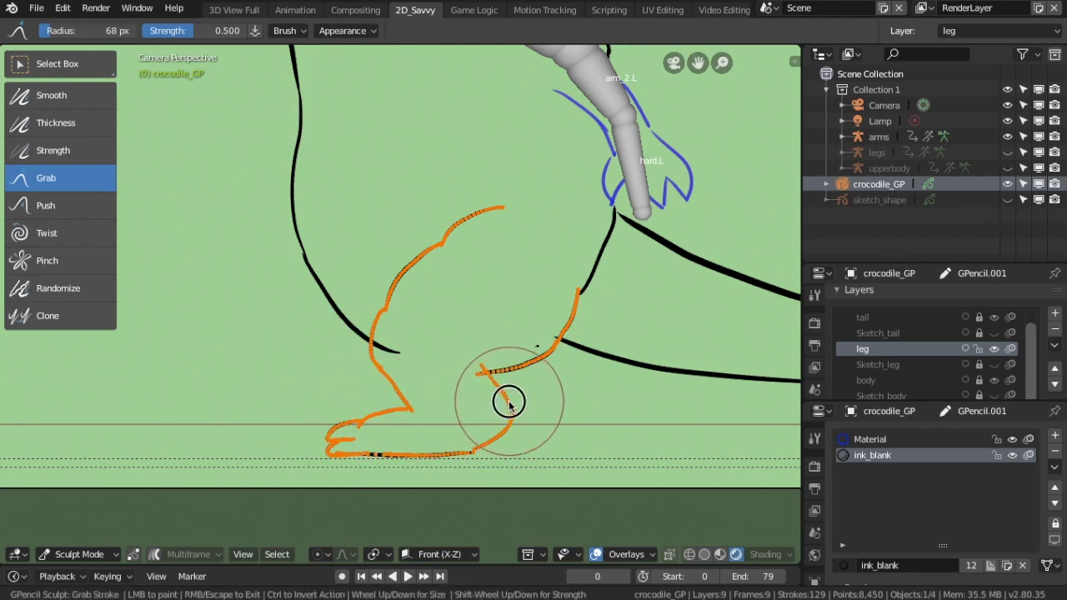
pyautogui.scroll(-2, 467, 358)
pyautogui.click(79, 554)
# Smooth the leg, body and back outlines with the Smooth sculpt brush.
pyautogui.click(75, 542)
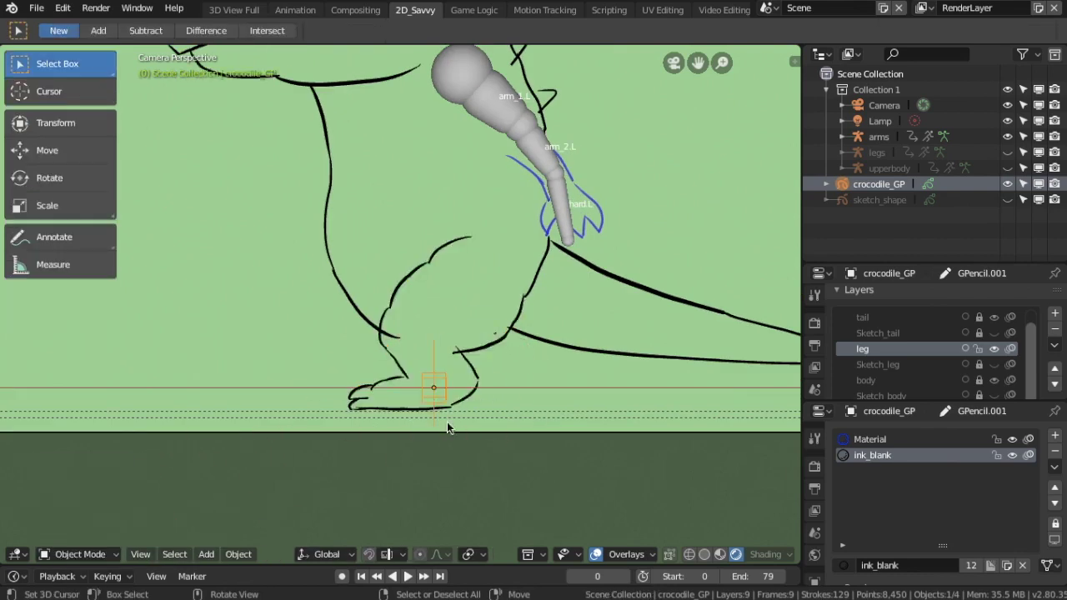
pyautogui.scroll(2, 447, 421)
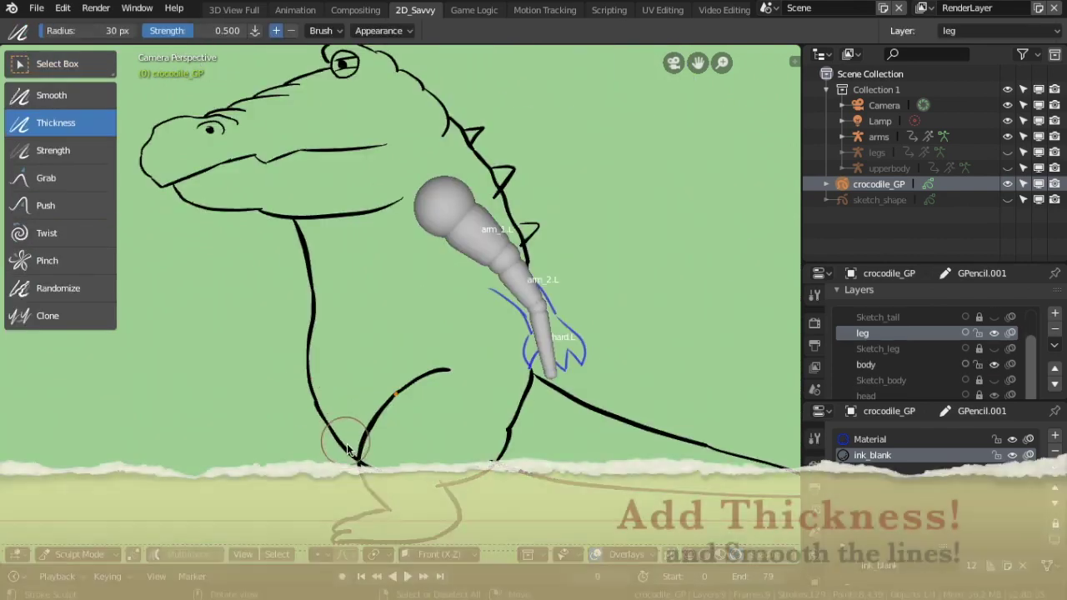
pyautogui.click(46, 178)
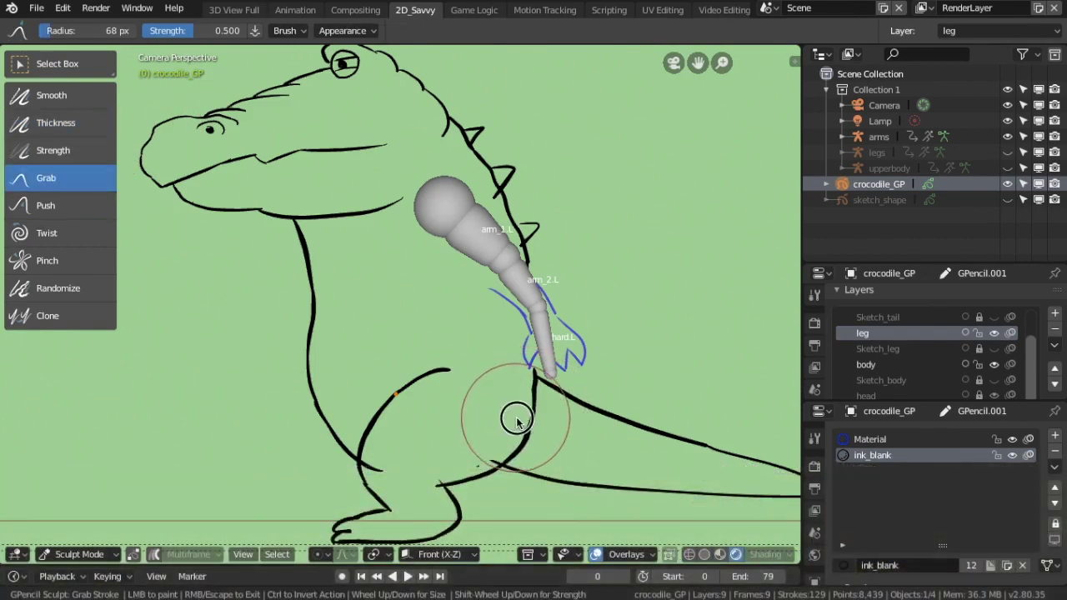
pyautogui.press('s')
pyautogui.moveTo(517, 457); pyautogui.dragTo(533, 362)
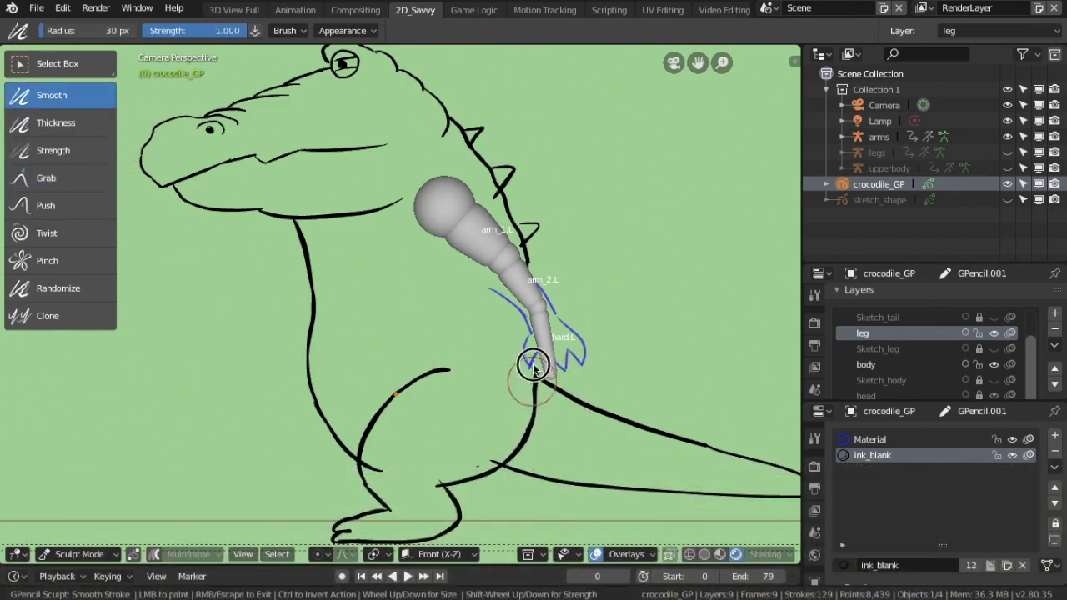
pyautogui.moveTo(350, 462); pyautogui.dragTo(304, 271)
pyautogui.moveTo(529, 257)
pyautogui.mouseDown()
pyautogui.moveTo(447, 119)
pyautogui.moveTo(526, 253)
pyautogui.mouseUp()
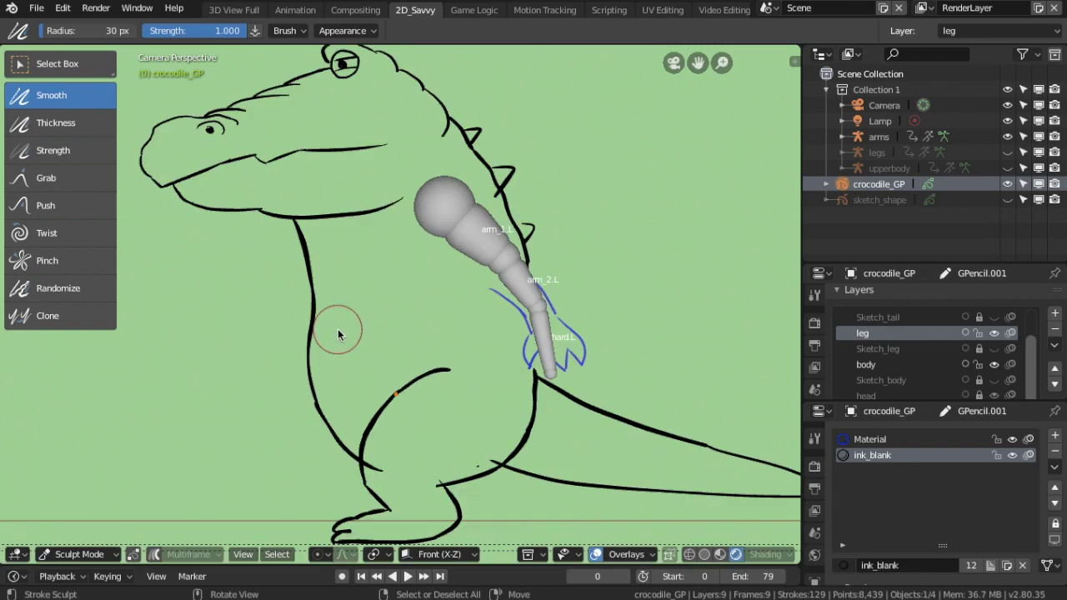
# Thicken the snout, jaw, brow, head-top and mouth lines with the Thickness brush.
pyautogui.click(63, 125)
pyautogui.moveTo(146, 149); pyautogui.dragTo(386, 148)
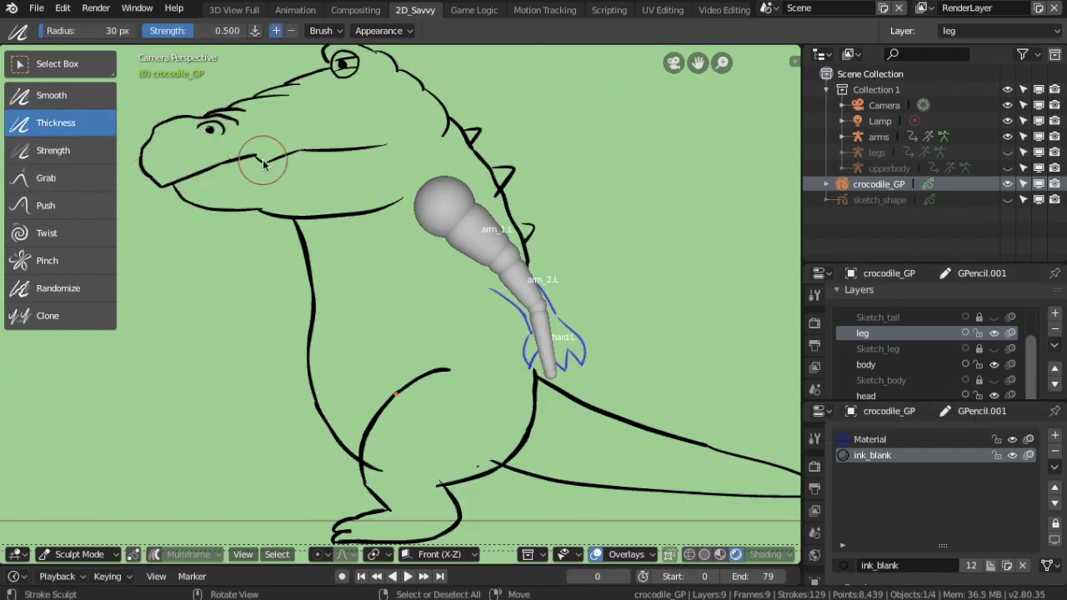
pyautogui.moveTo(374, 218)
pyautogui.mouseDown()
pyautogui.moveTo(255, 219)
pyautogui.moveTo(195, 205)
pyautogui.moveTo(184, 180)
pyautogui.moveTo(223, 117)
pyautogui.moveTo(274, 88)
pyautogui.mouseUp()
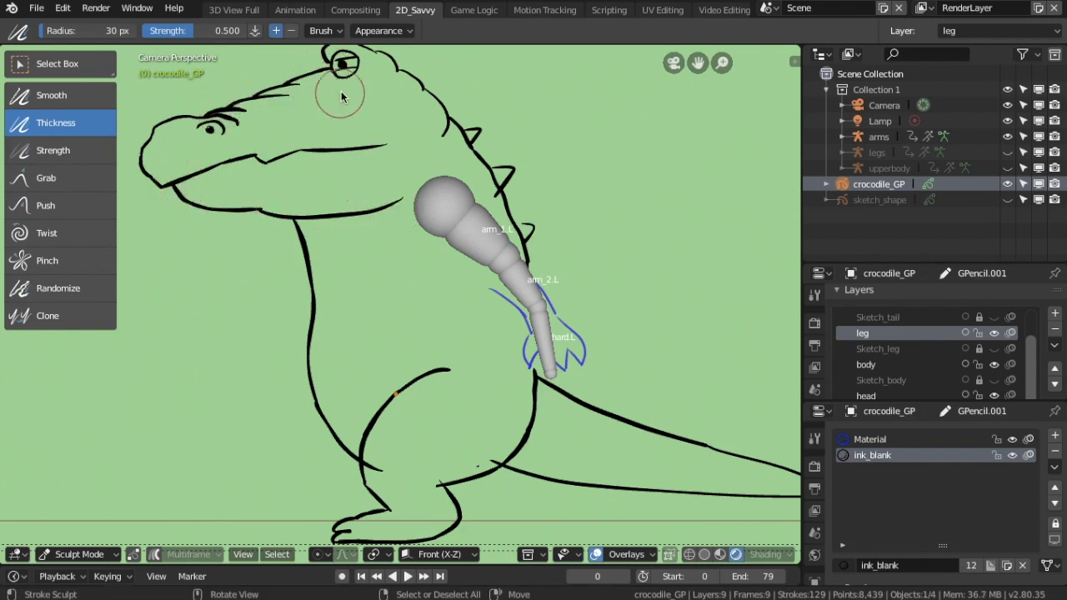
pyautogui.moveTo(442, 105); pyautogui.dragTo(397, 74)
pyautogui.keyDown('shift'); pyautogui.moveTo(397, 74); pyautogui.dragTo(414, 199, button='middle'); pyautogui.keyUp('shift')
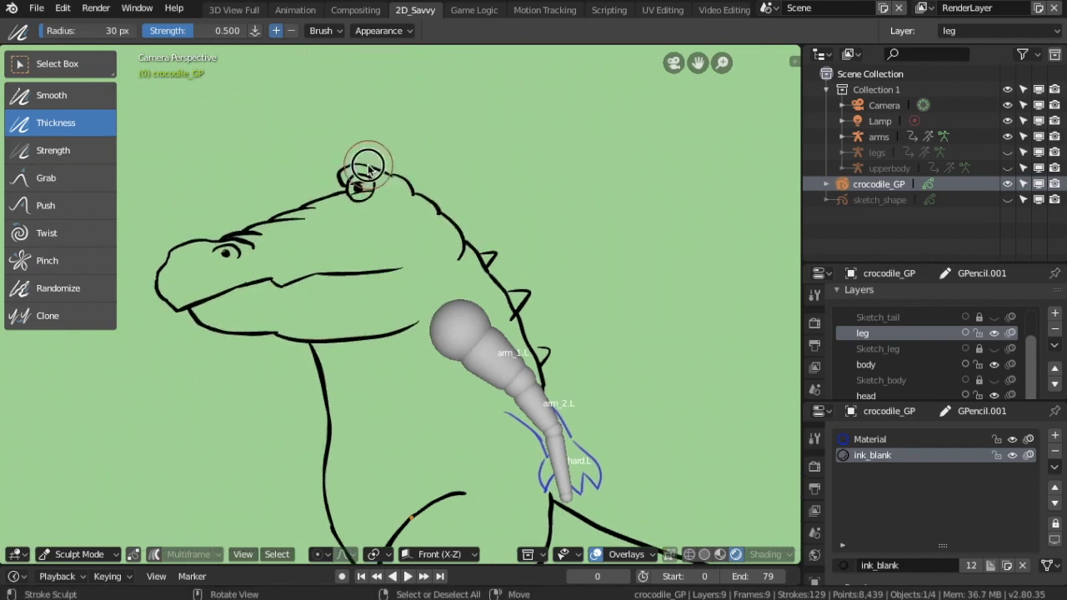
pyautogui.moveTo(370, 188)
pyautogui.mouseDown()
pyautogui.moveTo(357, 175)
pyautogui.moveTo(434, 198)
pyautogui.mouseUp()
pyautogui.moveTo(386, 266); pyautogui.dragTo(247, 288)
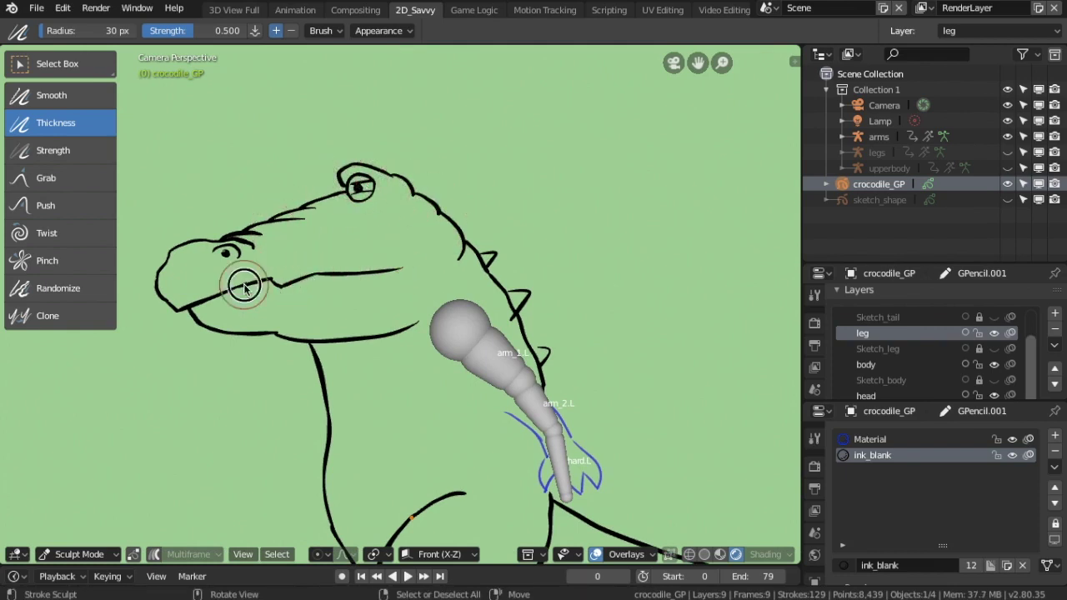
# Smooth the snout, jaw and neck lines, then fit the whole crocodile in view.
pyautogui.click(50, 95)
pyautogui.moveTo(274, 231)
pyautogui.mouseDown()
pyautogui.moveTo(286, 205)
pyautogui.moveTo(191, 260)
pyautogui.moveTo(167, 298)
pyautogui.moveTo(309, 286)
pyautogui.mouseUp()
pyautogui.moveTo(209, 326)
pyautogui.mouseDown()
pyautogui.moveTo(166, 298)
pyautogui.moveTo(388, 333)
pyautogui.mouseUp()
pyautogui.moveTo(452, 239); pyautogui.dragTo(464, 250)
pyautogui.press('Home')
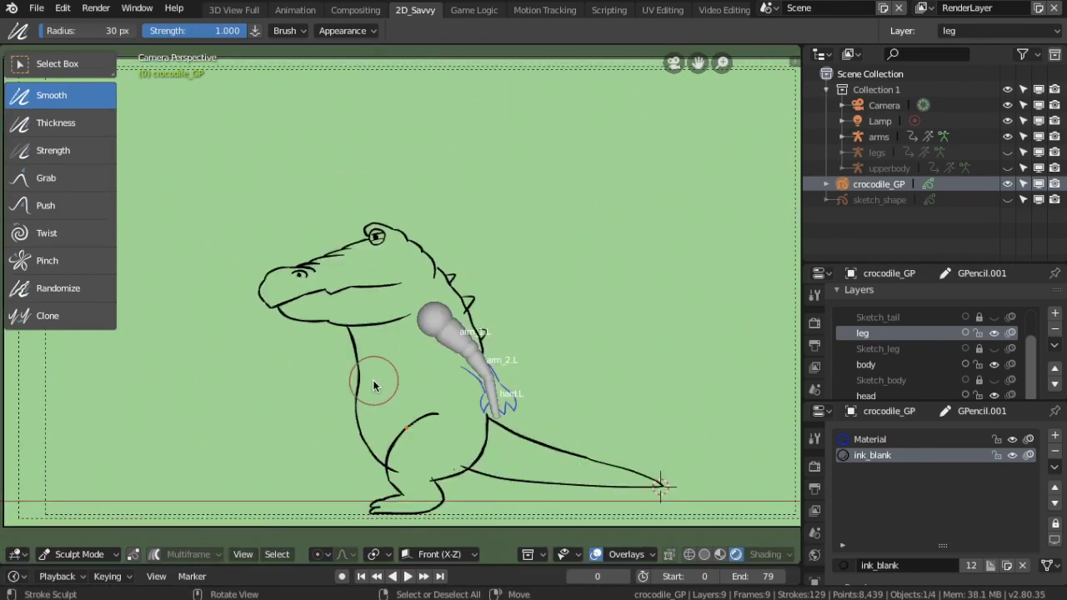
# Thicken the lower leg, foot, arm-to-neck outline and lower jaw lines.
pyautogui.click(83, 124)
pyautogui.moveTo(394, 494); pyautogui.dragTo(381, 473)
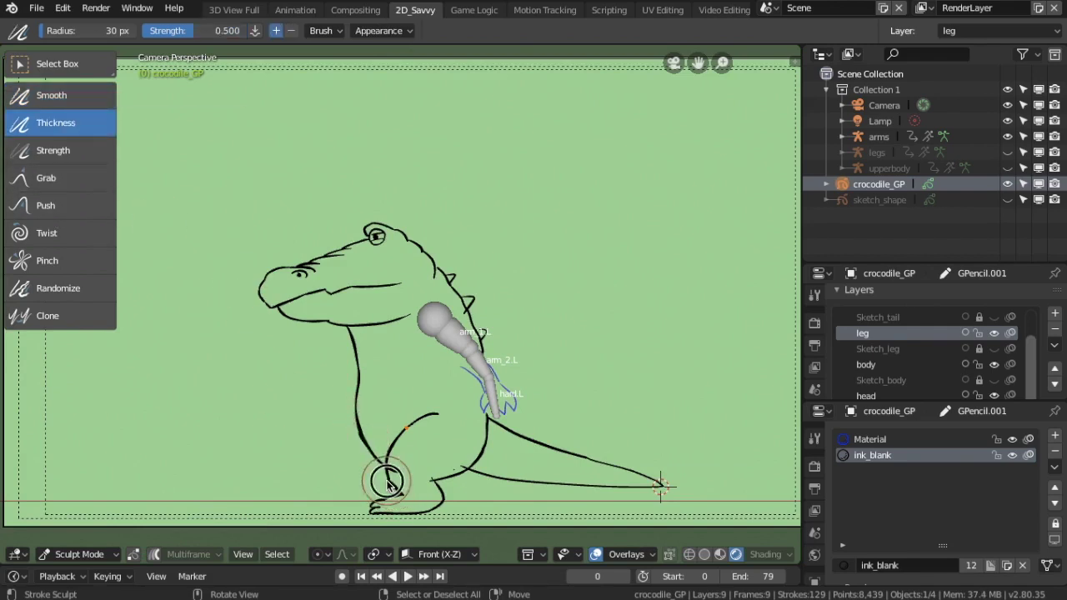
pyautogui.moveTo(411, 435); pyautogui.dragTo(473, 472)
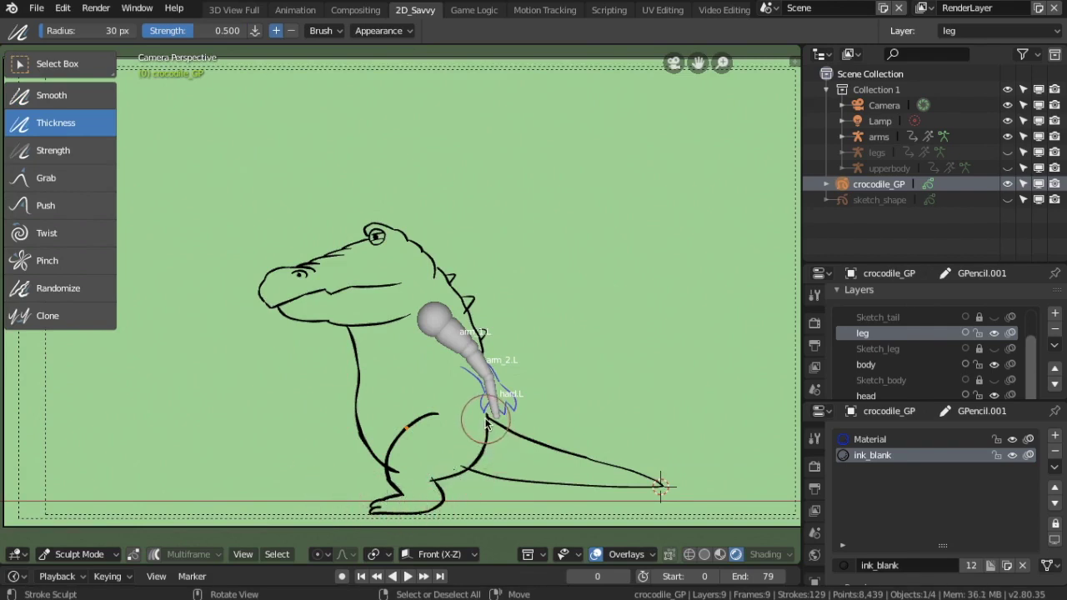
pyautogui.moveTo(504, 363); pyautogui.dragTo(380, 227)
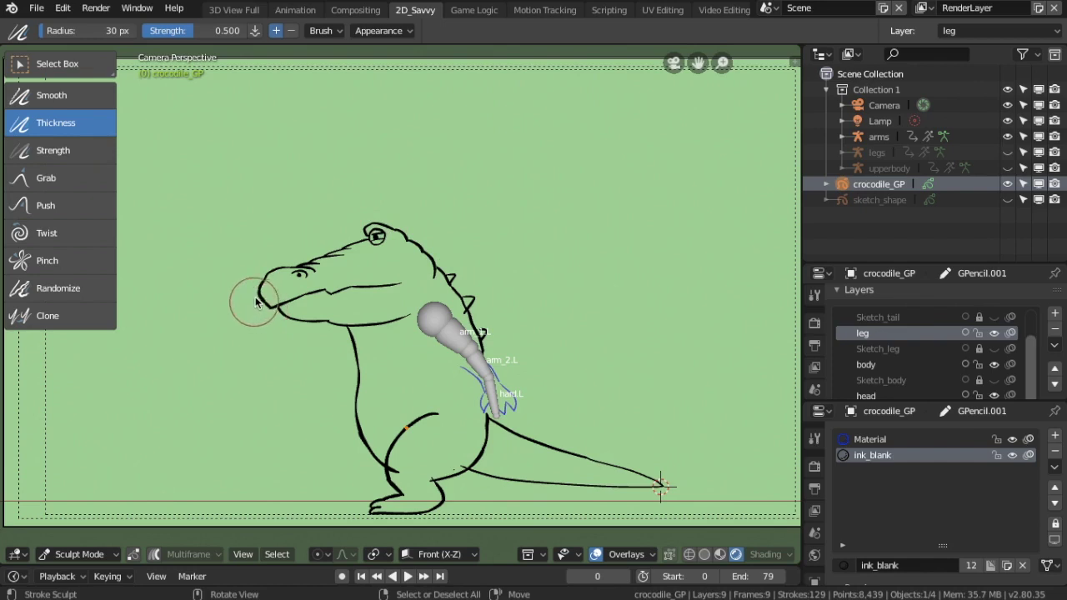
pyautogui.moveTo(298, 326); pyautogui.dragTo(361, 327)
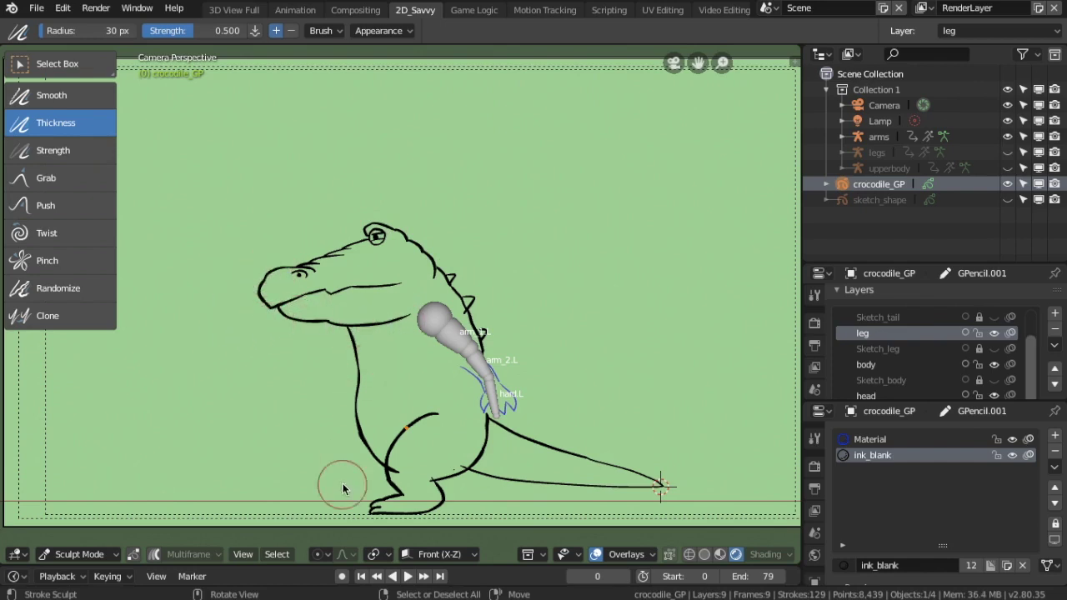
pyautogui.moveTo(369, 386); pyautogui.dragTo(353, 469)
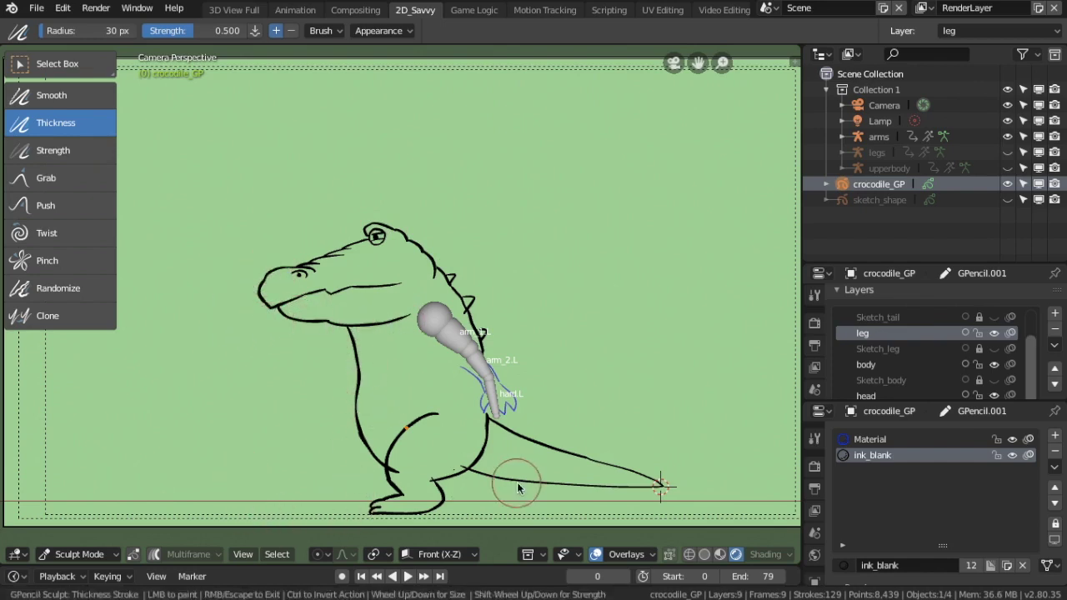
# On the tail layer, thicken the tail tip and smooth the tail lines at strength 1.0.
pyautogui.scroll(2, 915, 371)
pyautogui.click(994, 333)
pyautogui.moveTo(659, 487); pyautogui.dragTo(621, 475)
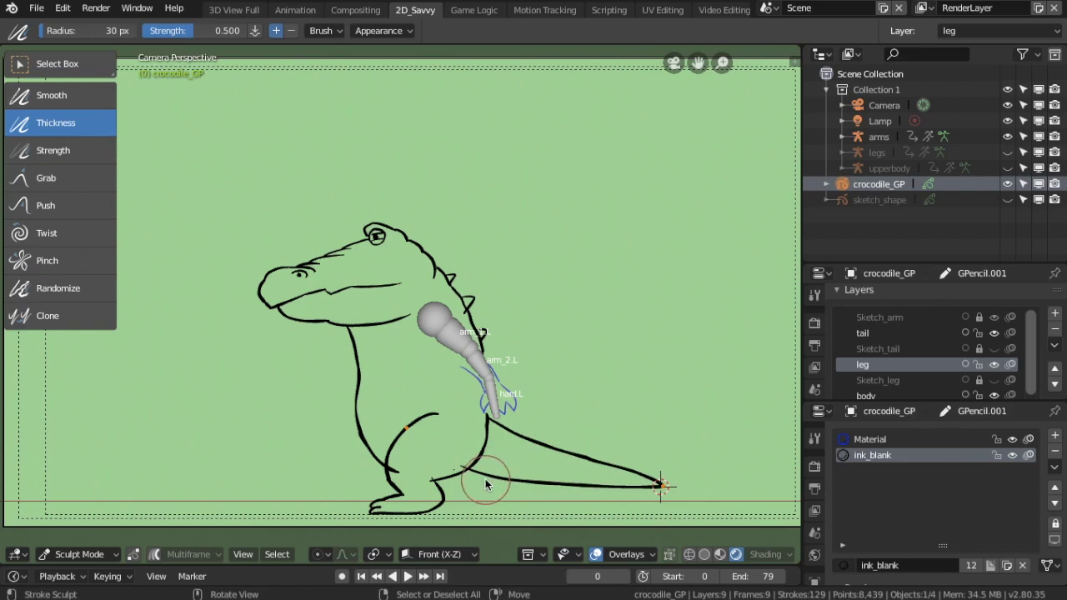
pyautogui.click(75, 101)
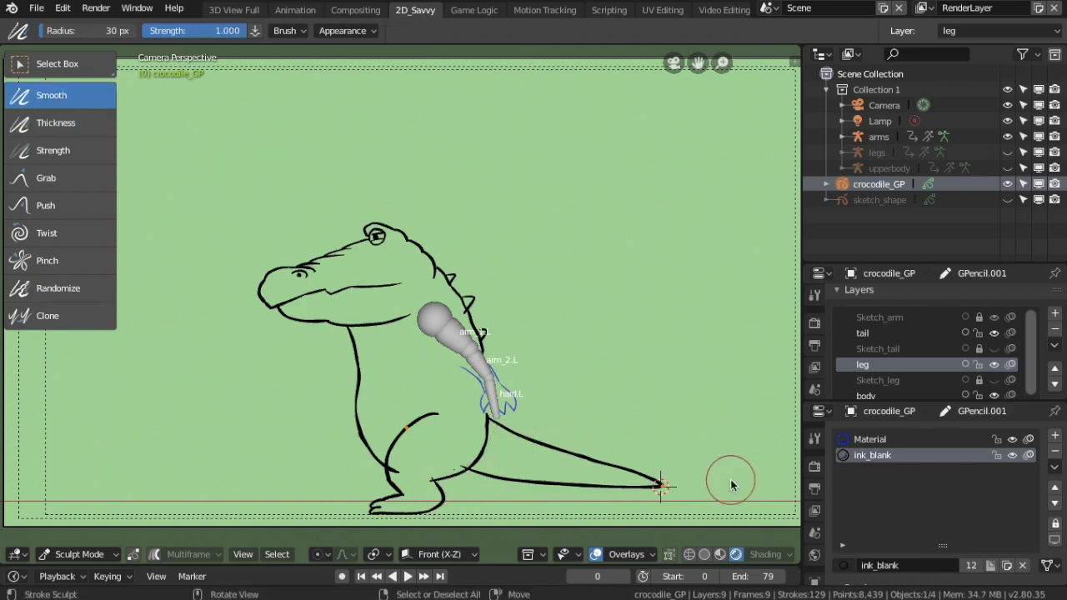
pyautogui.moveTo(621, 460); pyautogui.dragTo(487, 470)
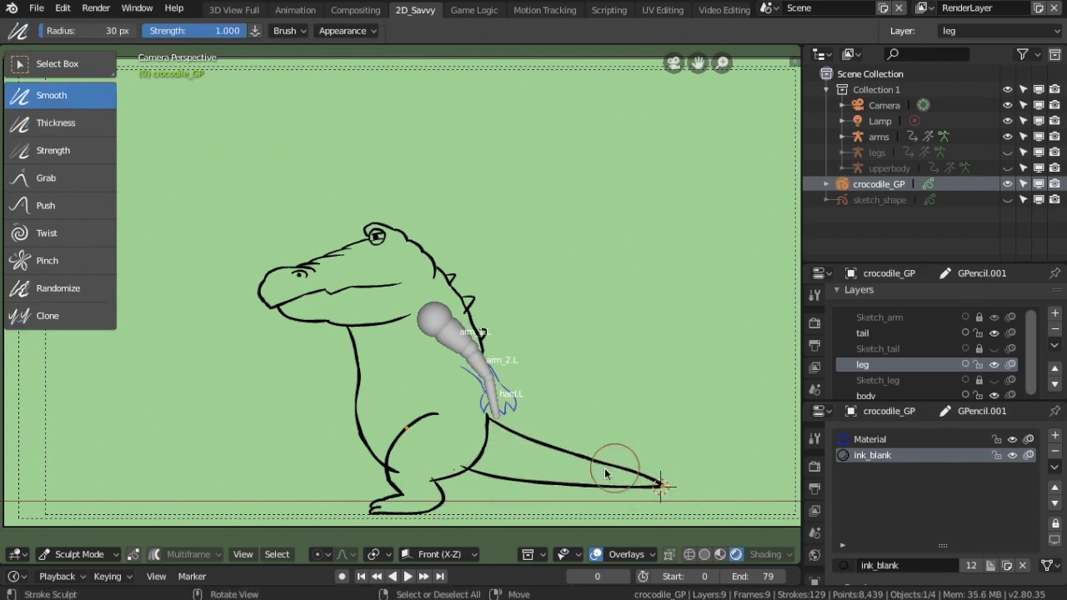
pyautogui.scroll(3, 582, 406)
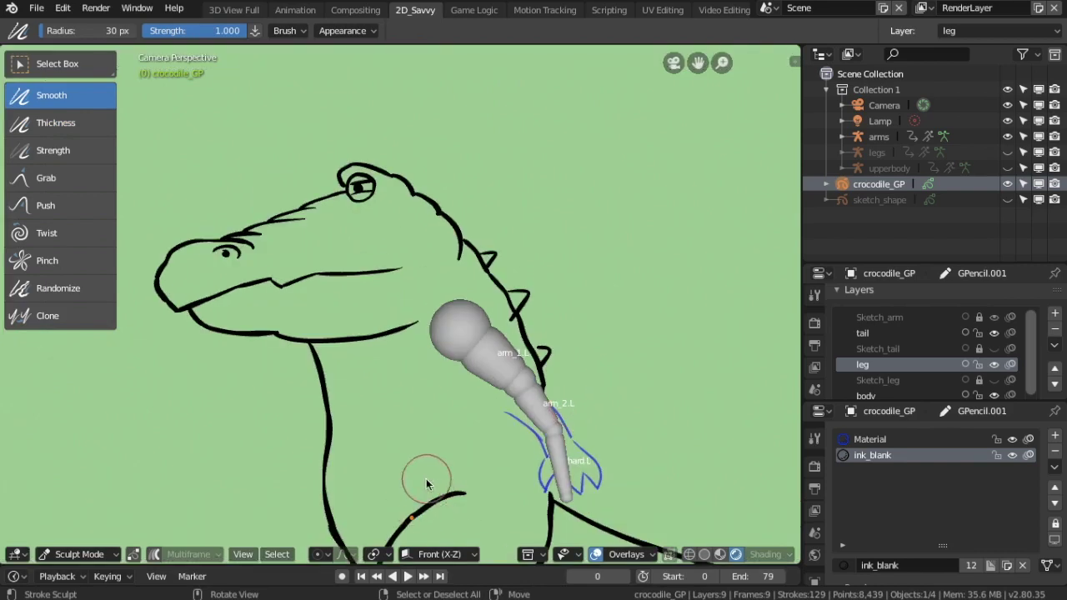
pyautogui.scroll(-1, 593, 488)
pyautogui.scroll(-1, 593, 489)
pyautogui.moveTo(505, 448)
pyautogui.mouseDown()
pyautogui.moveTo(581, 485)
pyautogui.moveTo(612, 483)
pyautogui.moveTo(567, 486)
pyautogui.mouseUp()
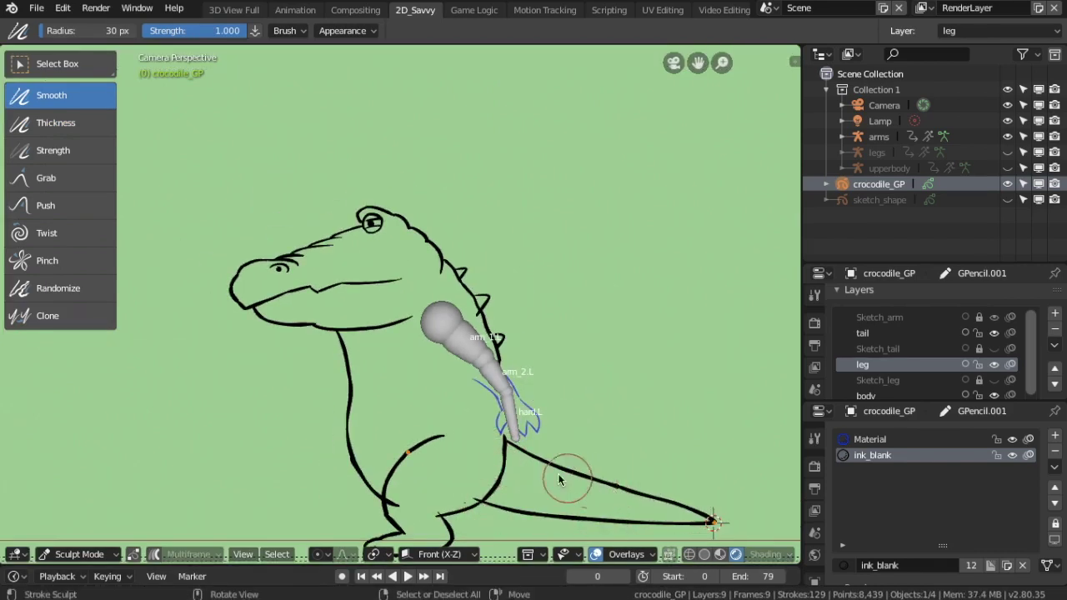
pyautogui.scroll(-1, 571, 379)
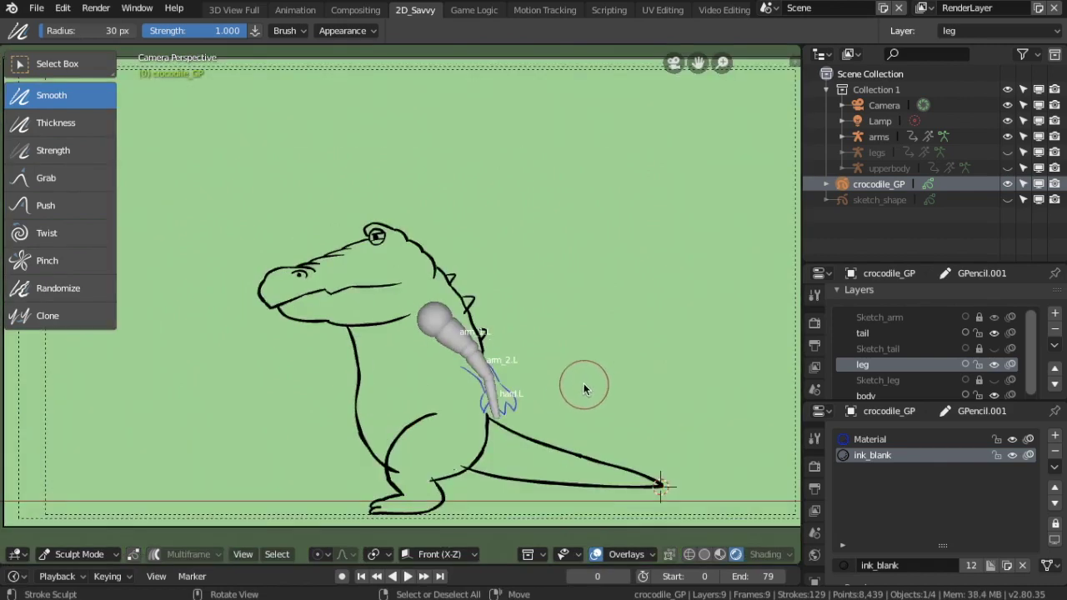
pyautogui.hotkey('ctrl', 'Tab')
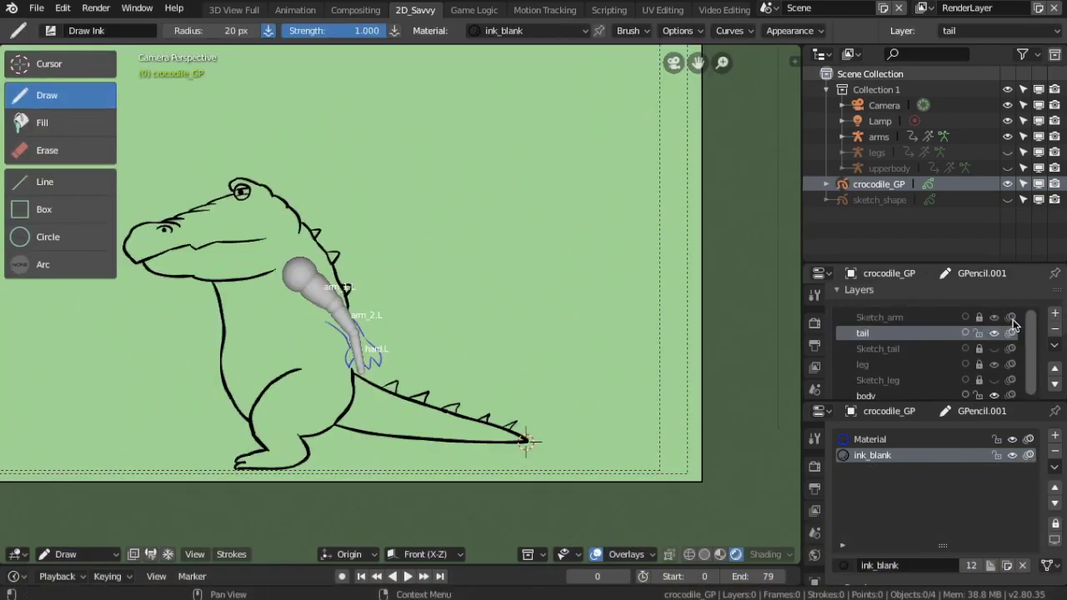
# Add a new Grease Pencil layer and name it 'suitcase'.
pyautogui.click(1055, 313)
pyautogui.doubleClick(900, 333)
pyautogui.write('suitcase')
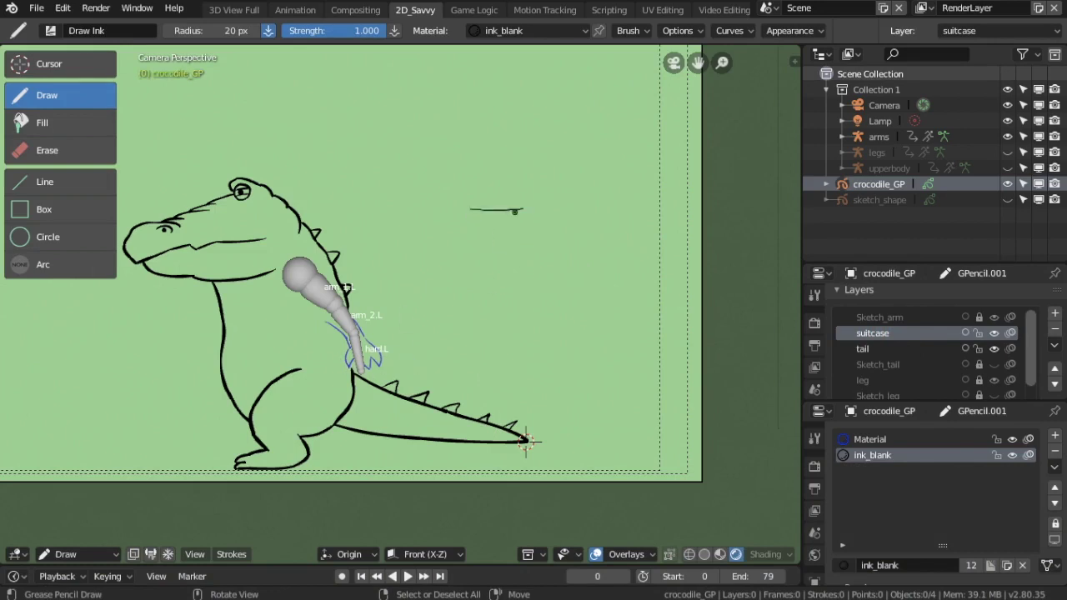
# Ink the suitcase's top edges, handle line and bottom edge with the Draw Ink brush.
pyautogui.hotkey('ctrl', 'z')
pyautogui.moveTo(517, 209); pyautogui.dragTo(474, 211)
pyautogui.moveTo(432, 246); pyautogui.dragTo(570, 231)
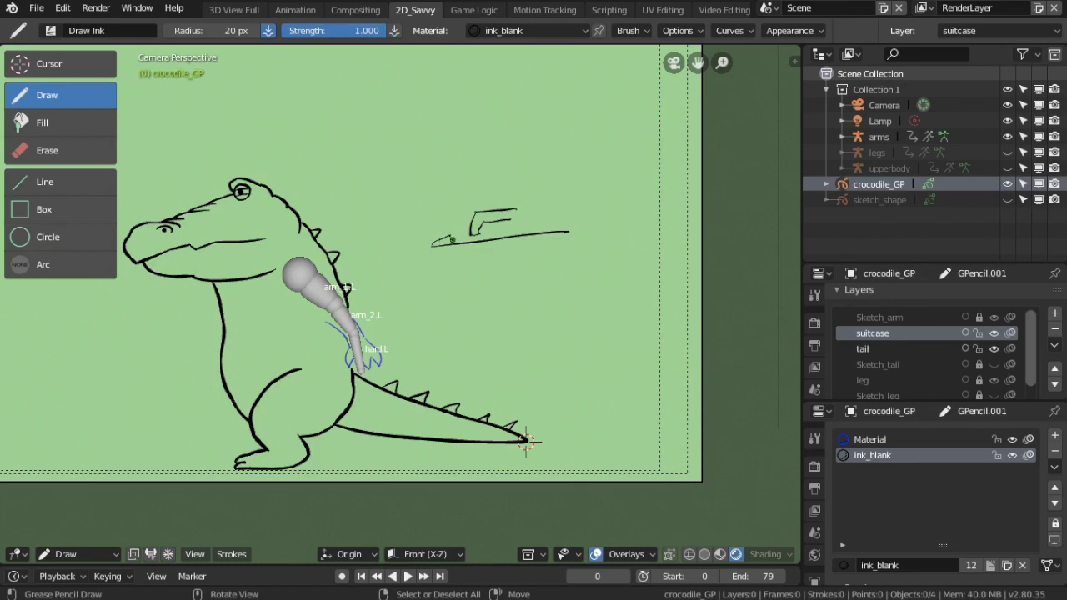
pyautogui.moveTo(481, 225); pyautogui.dragTo(497, 224)
pyautogui.moveTo(445, 308); pyautogui.dragTo(562, 289)
pyautogui.moveTo(437, 308); pyautogui.dragTo(570, 288)
pyautogui.hotkey('ctrl', 'z')
pyautogui.hotkey('ctrl', 'shift', 'z')
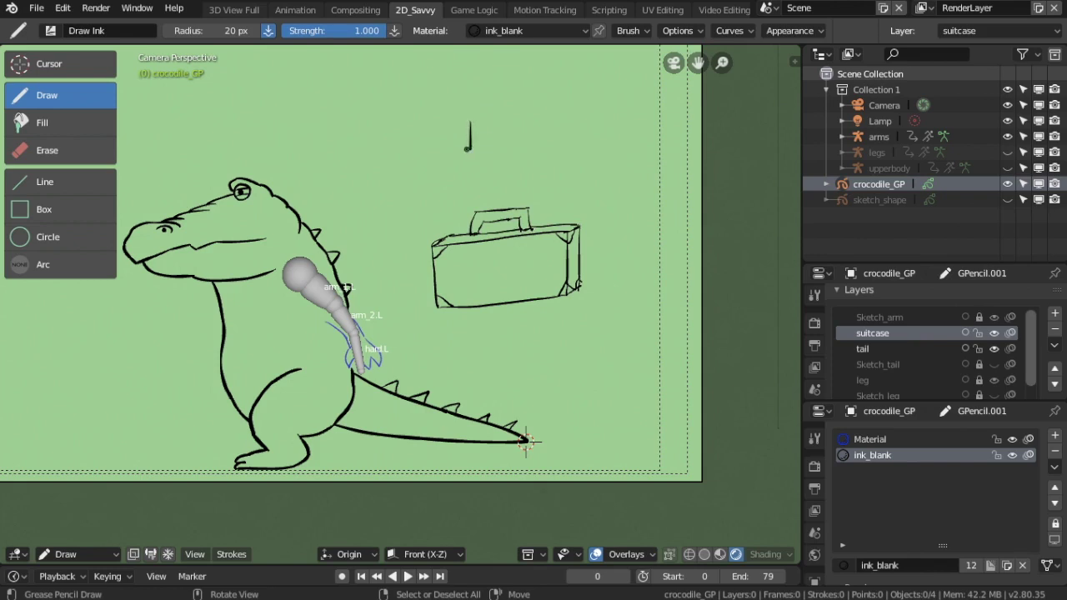
# Sketch two hand strokes above the suitcase and erase the lower part of the leftmost one.
pyautogui.moveTo(473, 129); pyautogui.dragTo(470, 156)
pyautogui.moveTo(504, 155); pyautogui.dragTo(503, 173)
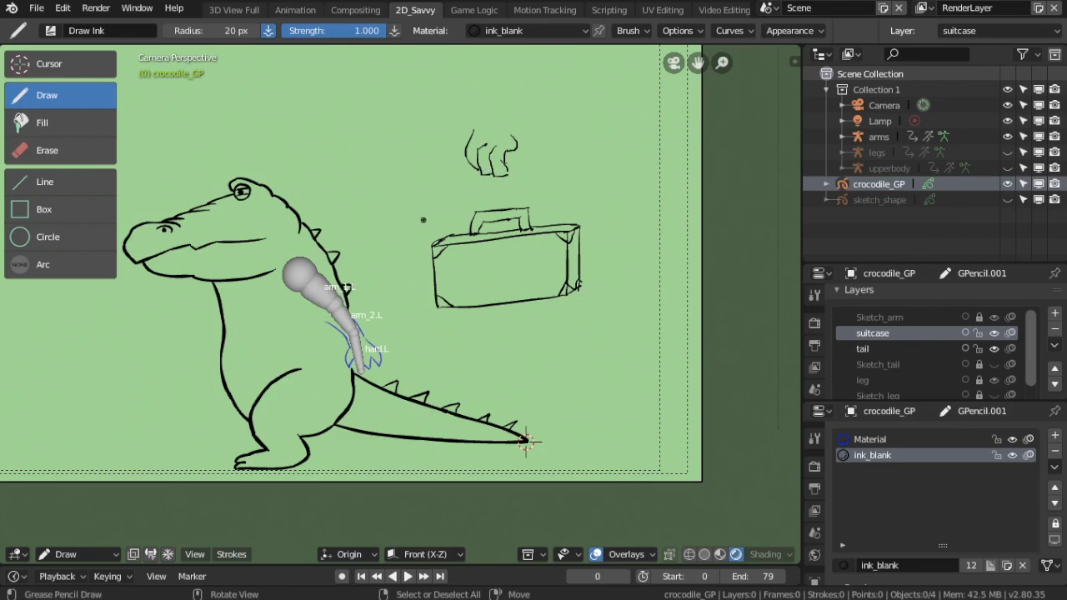
pyautogui.click(74, 152)
pyautogui.moveTo(435, 143); pyautogui.dragTo(454, 153)
pyautogui.click(75, 95)
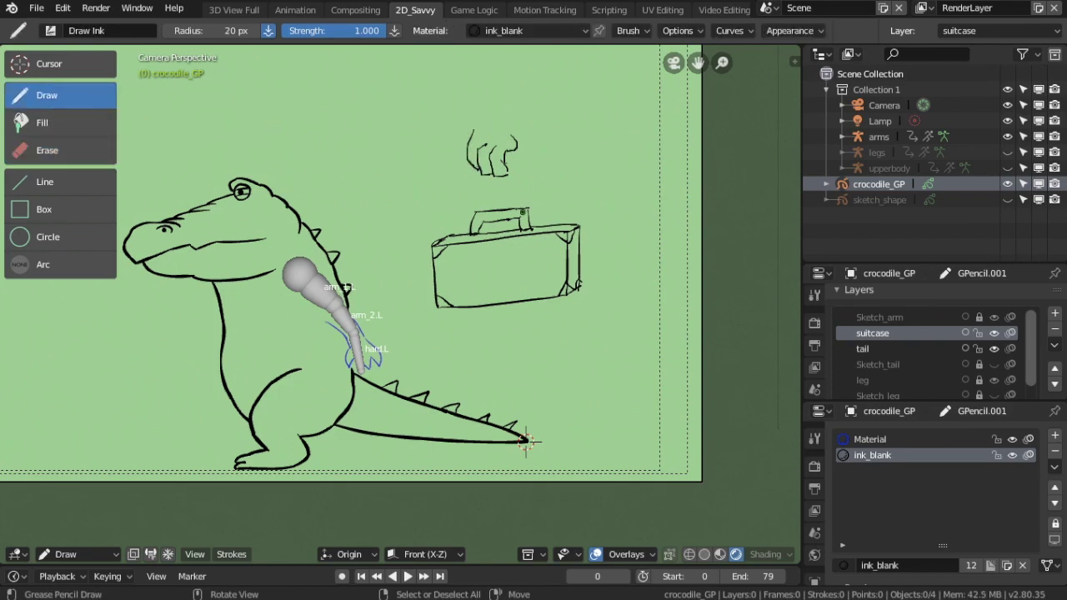
pyautogui.scroll(3, 525, 442)
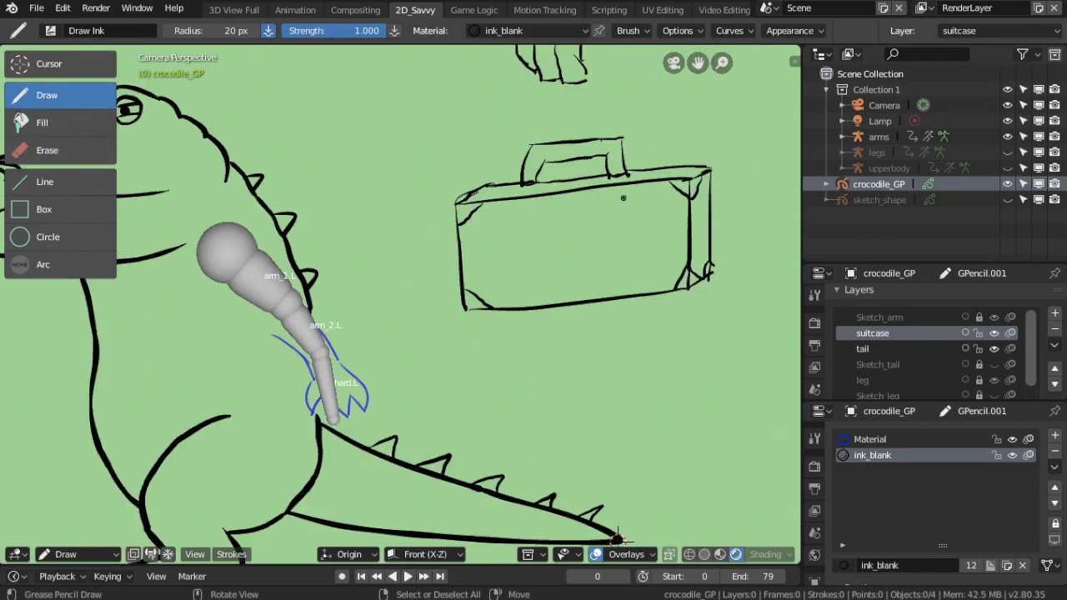
# In Sculpt Mode, grab-reshape the suitcase's bottom edge, right edge, corner and handle at reduced strength.
pyautogui.click(79, 554)
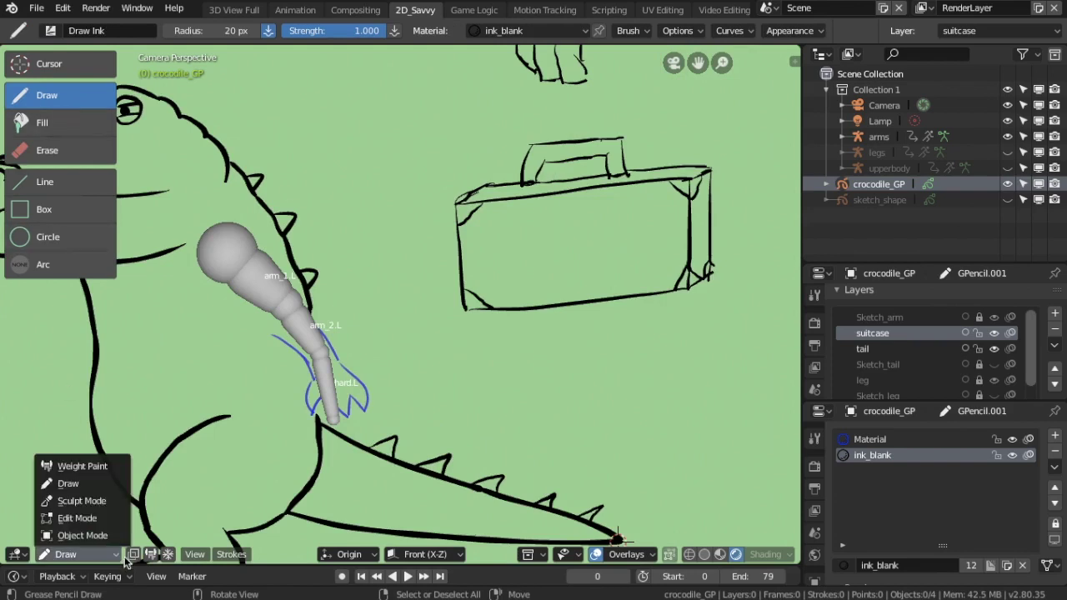
pyautogui.click(82, 501)
pyautogui.scroll(2, 597, 134)
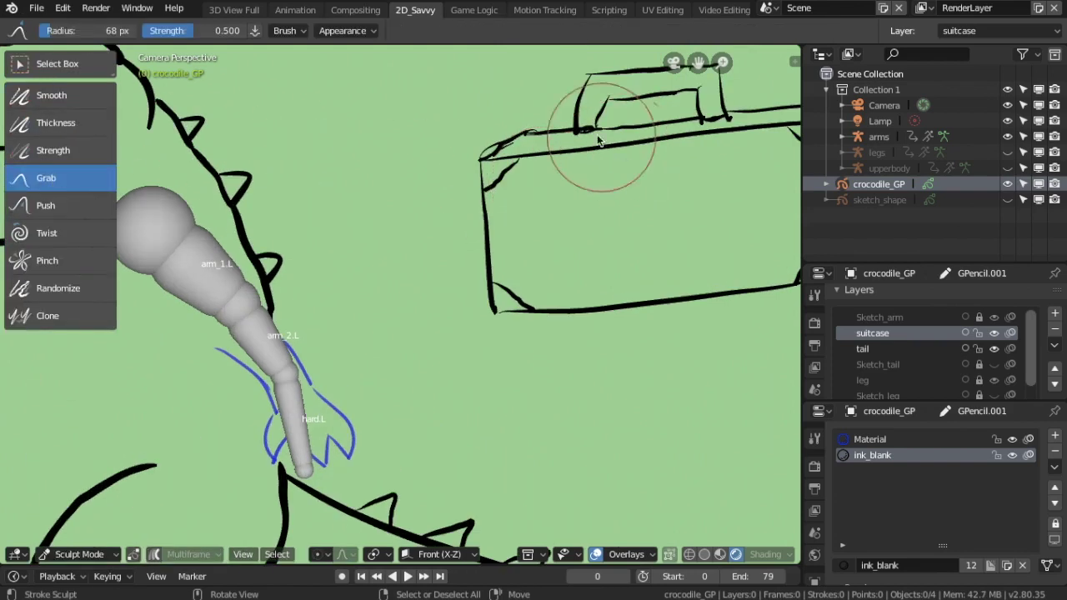
pyautogui.moveTo(671, 300)
pyautogui.mouseDown()
pyautogui.moveTo(682, 306)
pyautogui.moveTo(632, 305)
pyautogui.mouseUp()
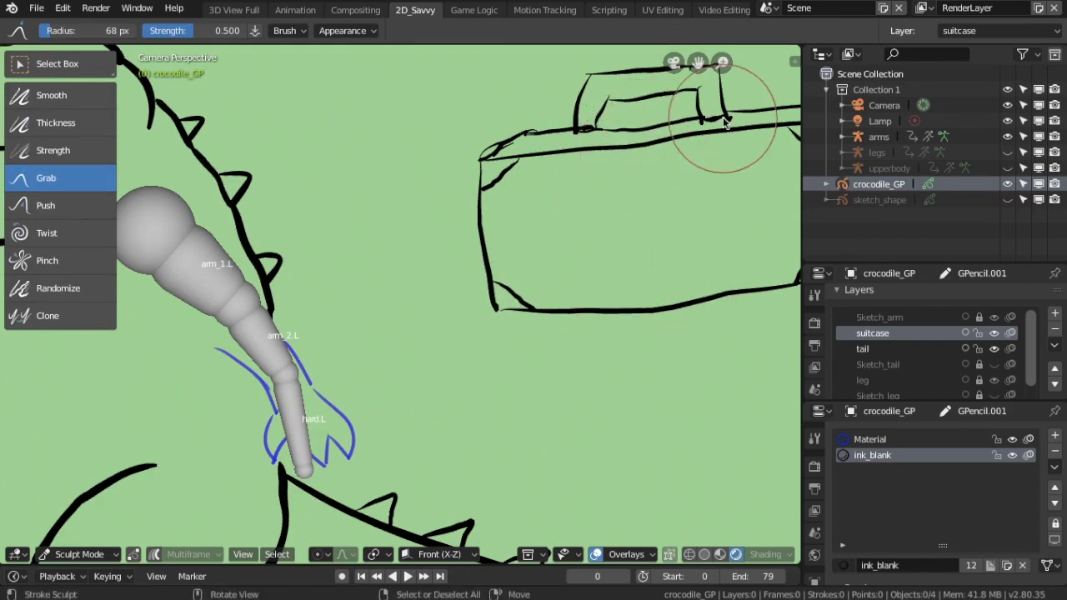
pyautogui.moveTo(604, 117); pyautogui.dragTo(682, 87)
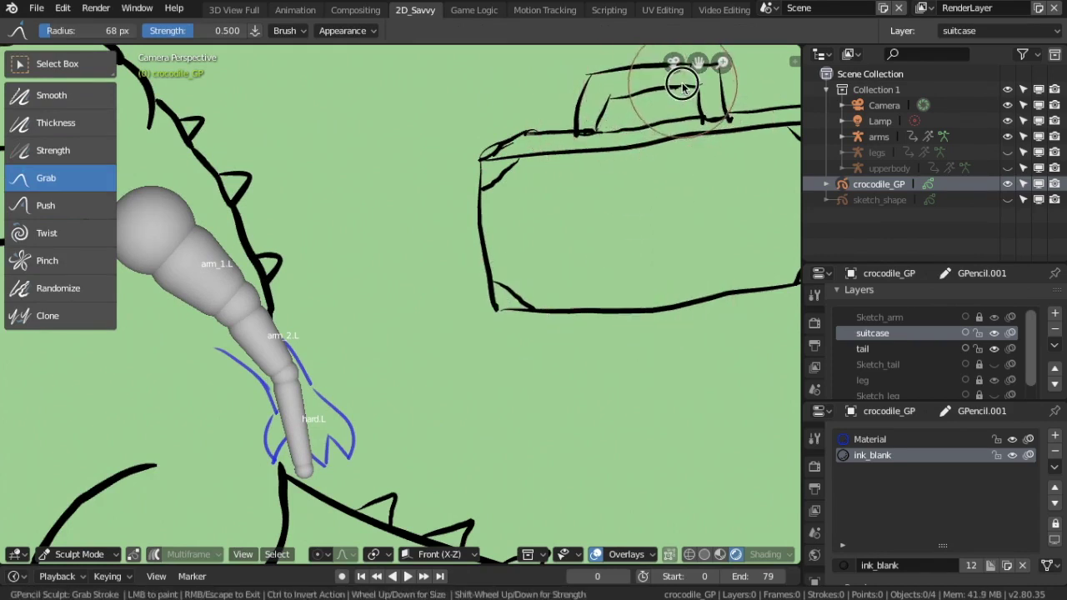
pyautogui.scroll(-2, 682, 87)
pyautogui.moveTo(674, 200); pyautogui.dragTo(705, 229)
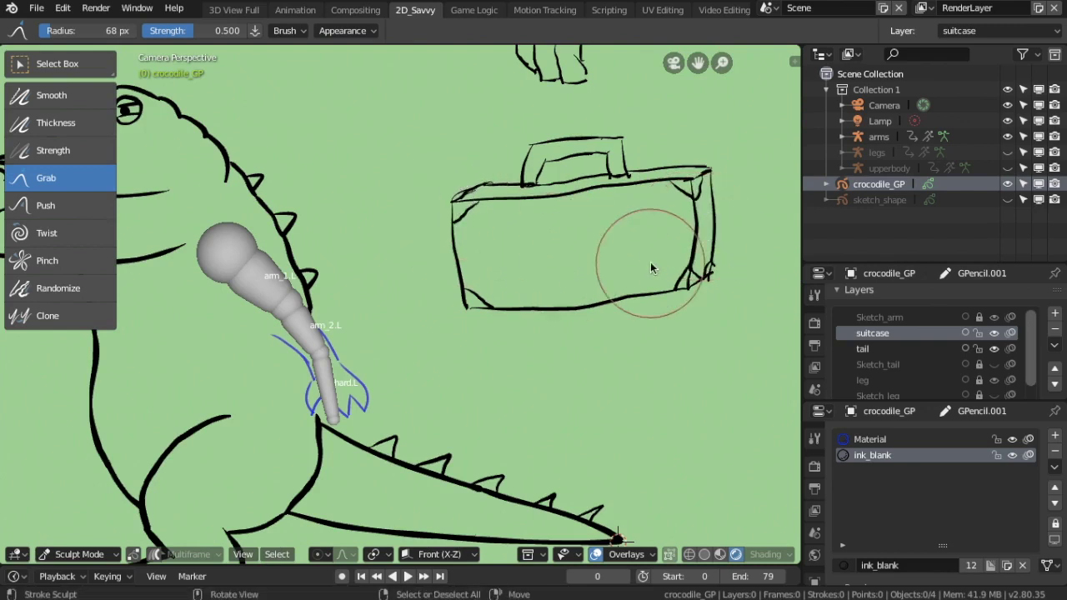
pyautogui.moveTo(707, 250); pyautogui.dragTo(702, 298)
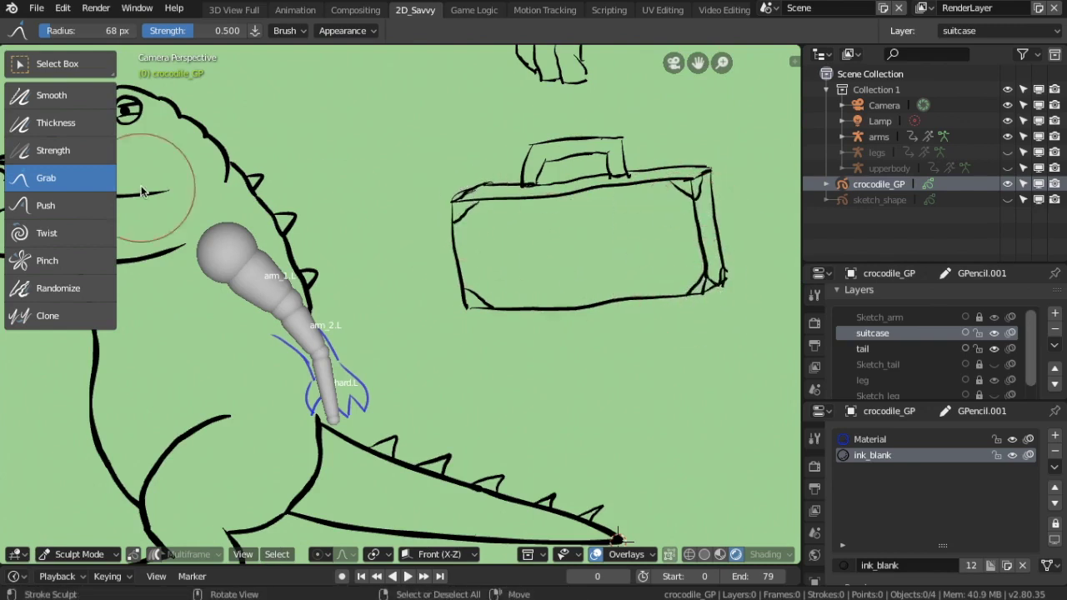
pyautogui.keyDown('shift'); pyautogui.moveTo(705, 183); pyautogui.dragTo(674, 296); pyautogui.keyUp('shift')
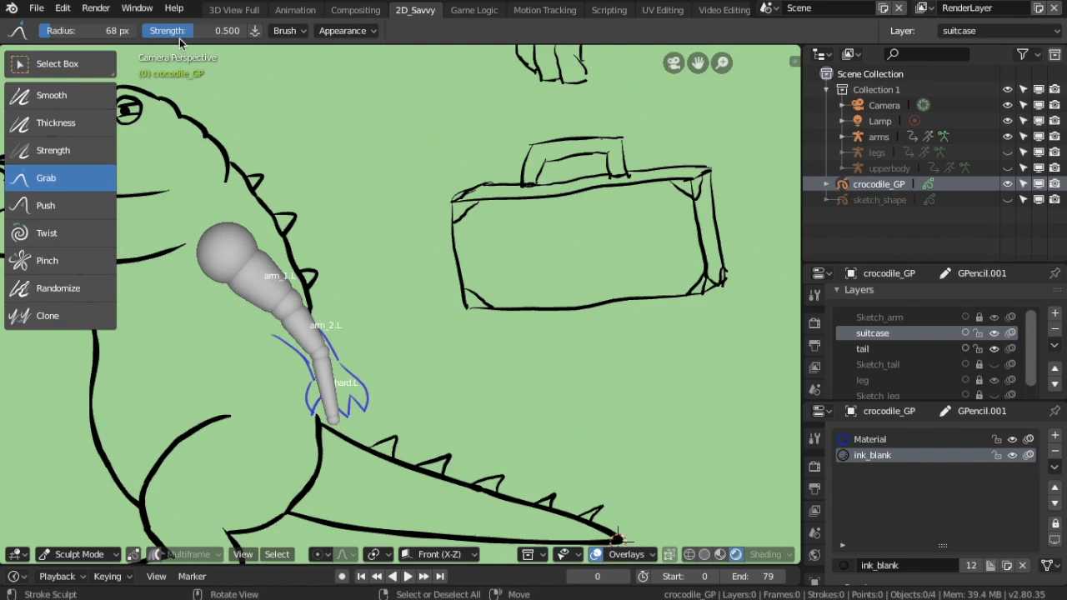
pyautogui.moveTo(196, 30); pyautogui.dragTo(171, 30)
pyautogui.moveTo(607, 200)
pyautogui.mouseDown()
pyautogui.moveTo(584, 141)
pyautogui.moveTo(523, 181)
pyautogui.moveTo(536, 191)
pyautogui.mouseUp()
# Smooth the handle's left edge and the suitcase's corner and handle lines.
pyautogui.click(63, 96)
pyautogui.moveTo(469, 186); pyautogui.dragTo(471, 191)
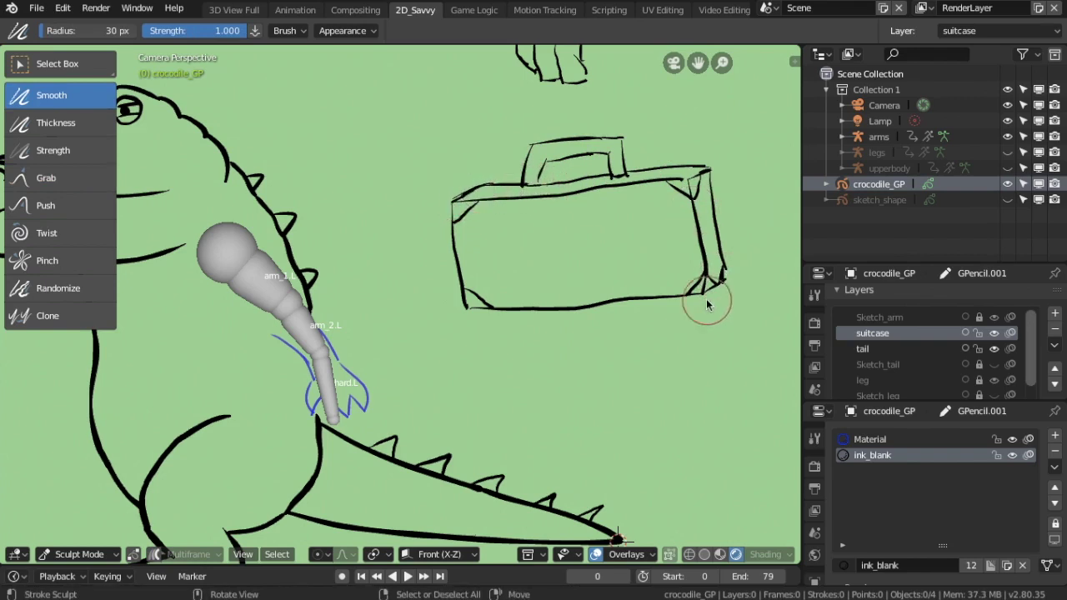
pyautogui.moveTo(617, 302)
pyautogui.mouseDown()
pyautogui.moveTo(667, 296)
pyautogui.moveTo(597, 144)
pyautogui.moveTo(541, 153)
pyautogui.mouseUp()
pyautogui.scroll(2, 477, 175)
# In Edit Mode, move a handle stroke point to meet the suitcase's top edge.
pyautogui.click(79, 555)
pyautogui.click(58, 518)
pyautogui.click(575, 138)
pyautogui.moveTo(576, 138); pyautogui.dragTo(598, 143)
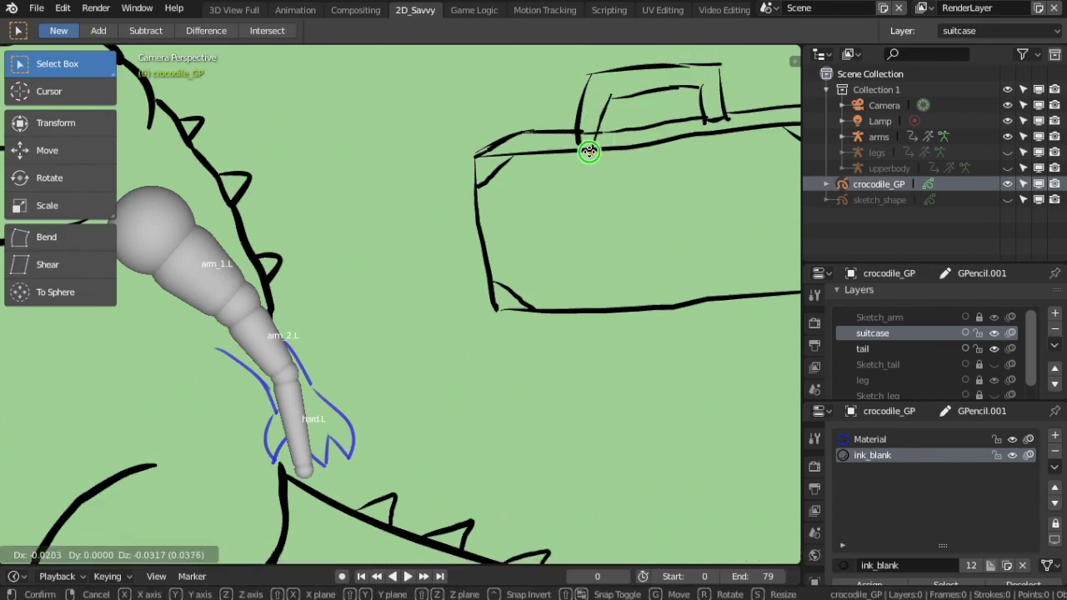
# Move the handle's corner points into place.
pyautogui.click(710, 123)
pyautogui.moveTo(589, 74); pyautogui.dragTo(590, 75, button='right')
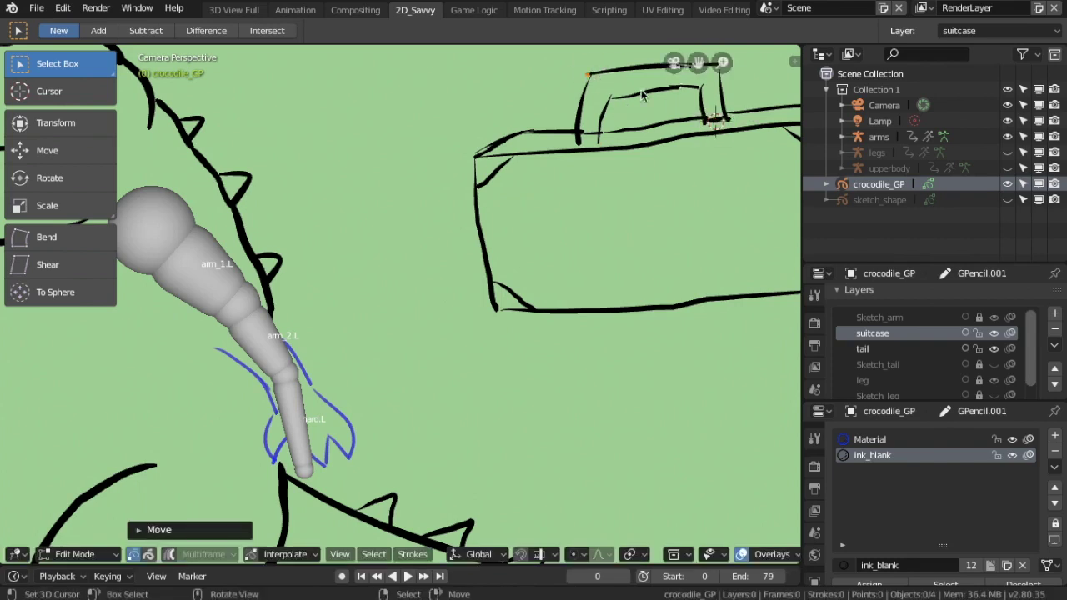
pyautogui.scroll(-1, 642, 94)
pyautogui.moveTo(635, 104); pyautogui.dragTo(672, 102)
pyautogui.scroll(-1, 633, 101)
pyautogui.scroll(-2, 596, 101)
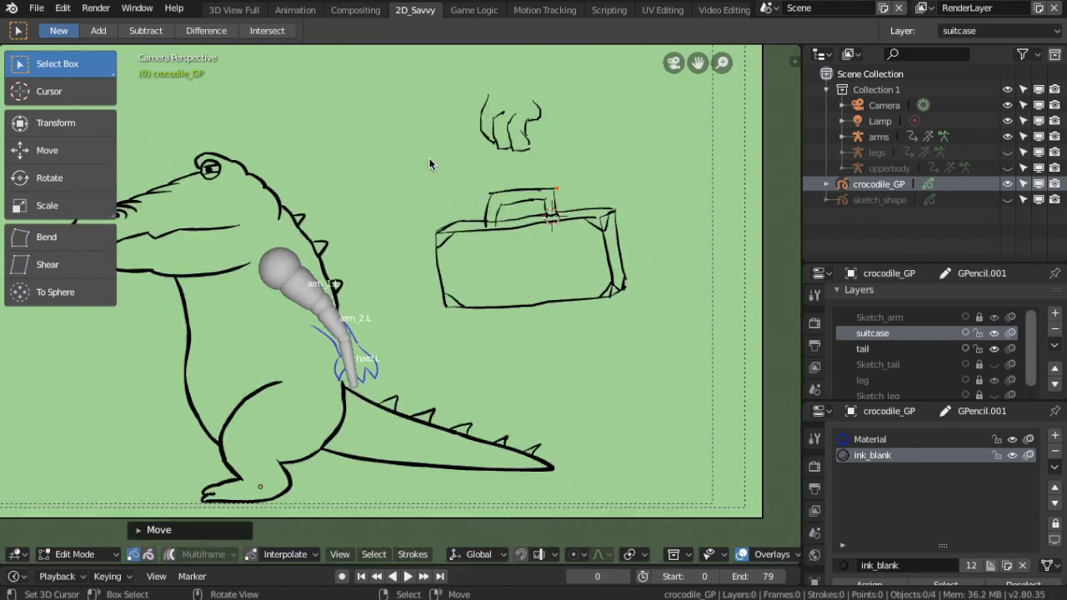
pyautogui.scroll(3, 425, 160)
# Return to Draw mode with the Erase tool on the handle's top bar.
pyautogui.click(106, 556)
pyautogui.click(75, 554)
pyautogui.click(72, 483)
pyautogui.click(47, 150)
pyautogui.scroll(3, 274, 331)
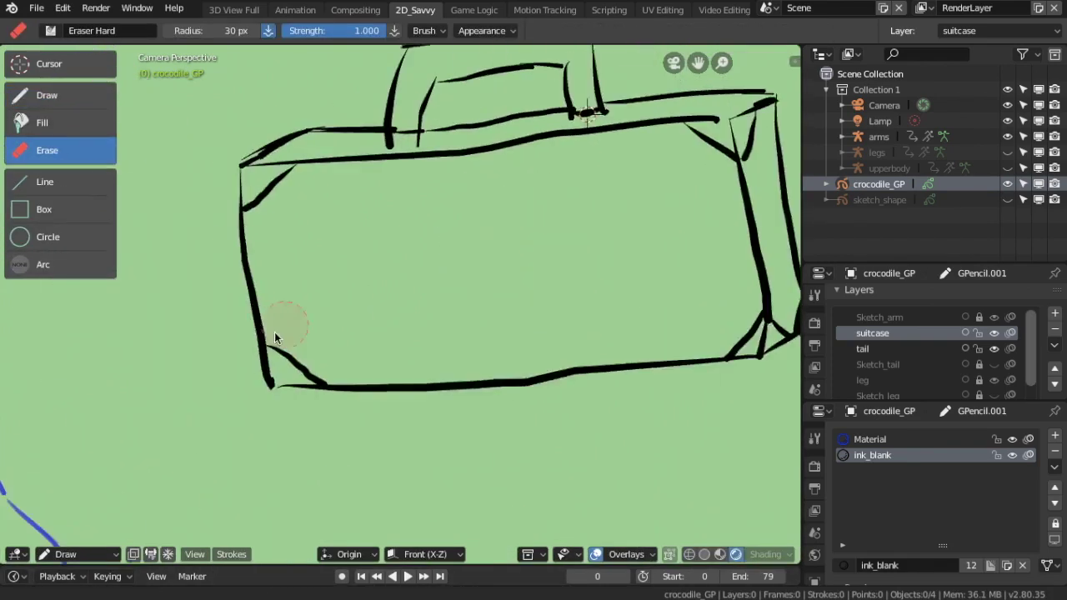
pyautogui.scroll(3, 262, 153)
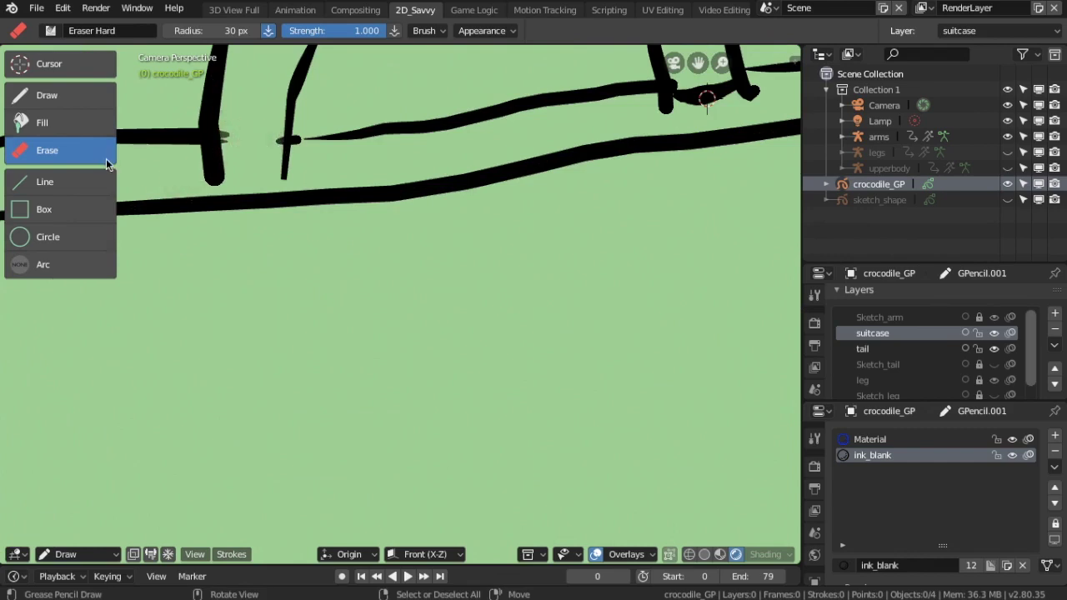
pyautogui.scroll(-4, 308, 339)
pyautogui.scroll(-1, 336, 337)
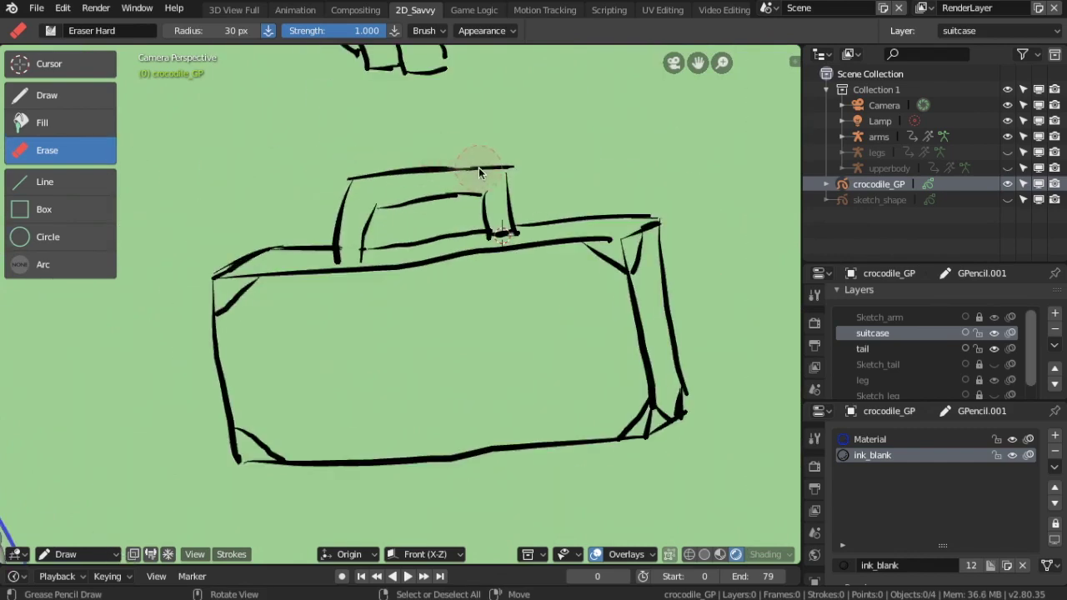
# In Edit Mode, delete the top stroke's end point and reposition a top-edge point with G.
pyautogui.click(71, 555)
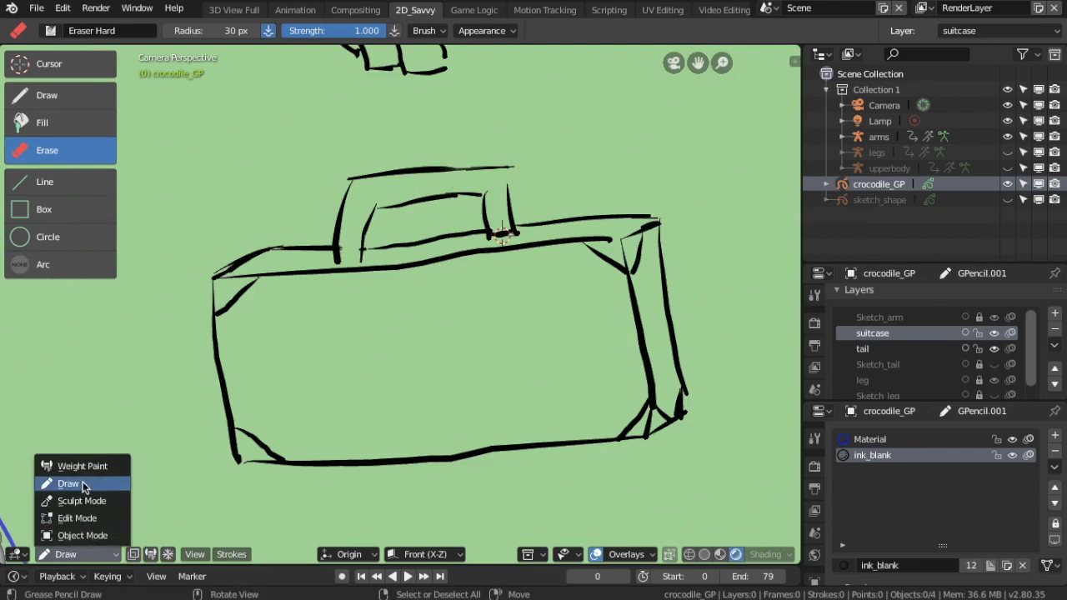
pyautogui.click(84, 518)
pyautogui.press('Delete')
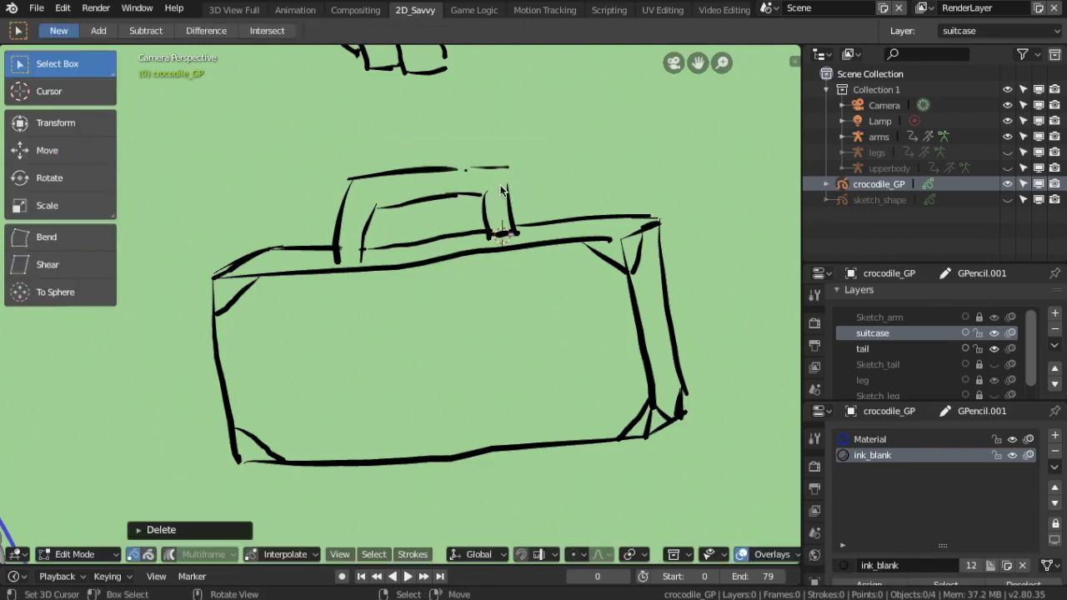
pyautogui.moveTo(506, 168); pyautogui.dragTo(507, 168)
pyautogui.click(609, 241)
pyautogui.click(393, 246)
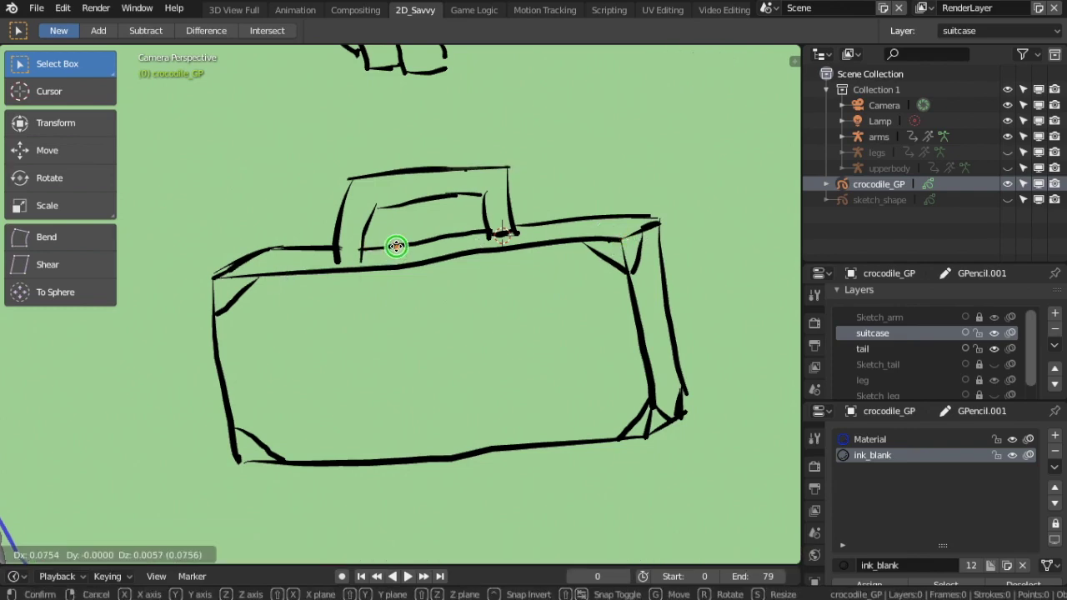
pyautogui.press('g')
pyautogui.click(340, 265)
pyautogui.press('g')
pyautogui.click(359, 256)
pyautogui.press('g')
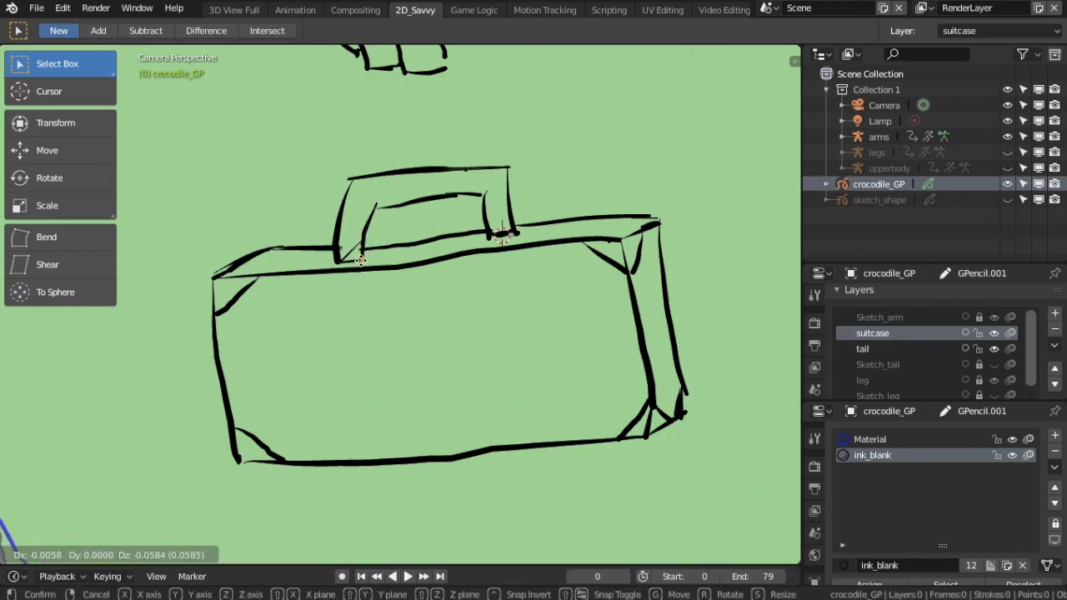
pyautogui.click(360, 260)
# Switch back to Draw mode and adjust the view around the suitcase.
pyautogui.scroll(2, 355, 248)
pyautogui.click(75, 555)
pyautogui.click(71, 483)
pyautogui.scroll(3, 190, 230)
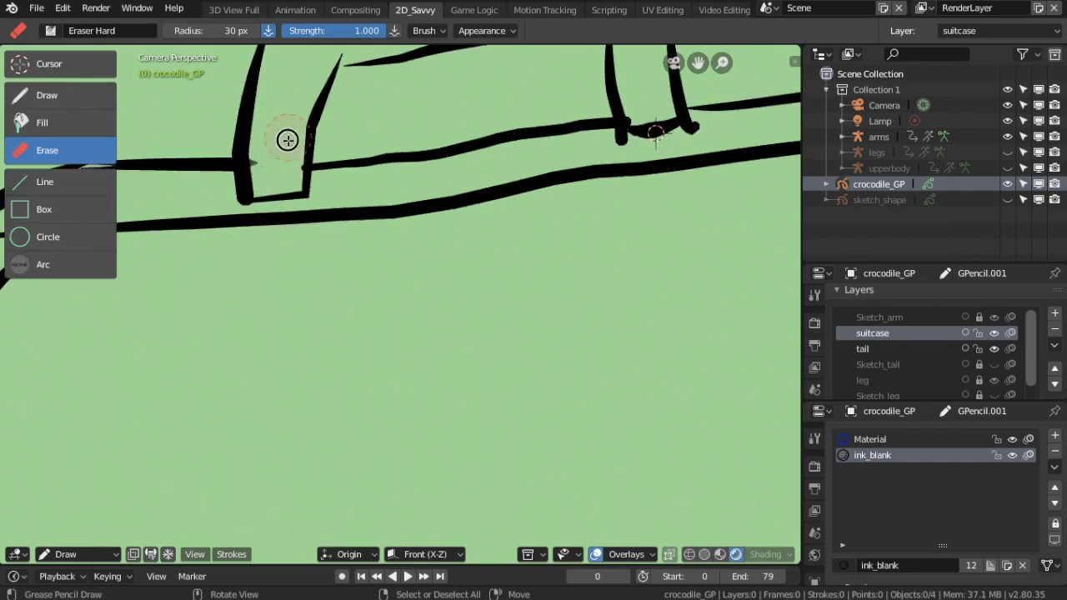
pyautogui.scroll(-4, 274, 200)
pyautogui.scroll(-2, 266, 197)
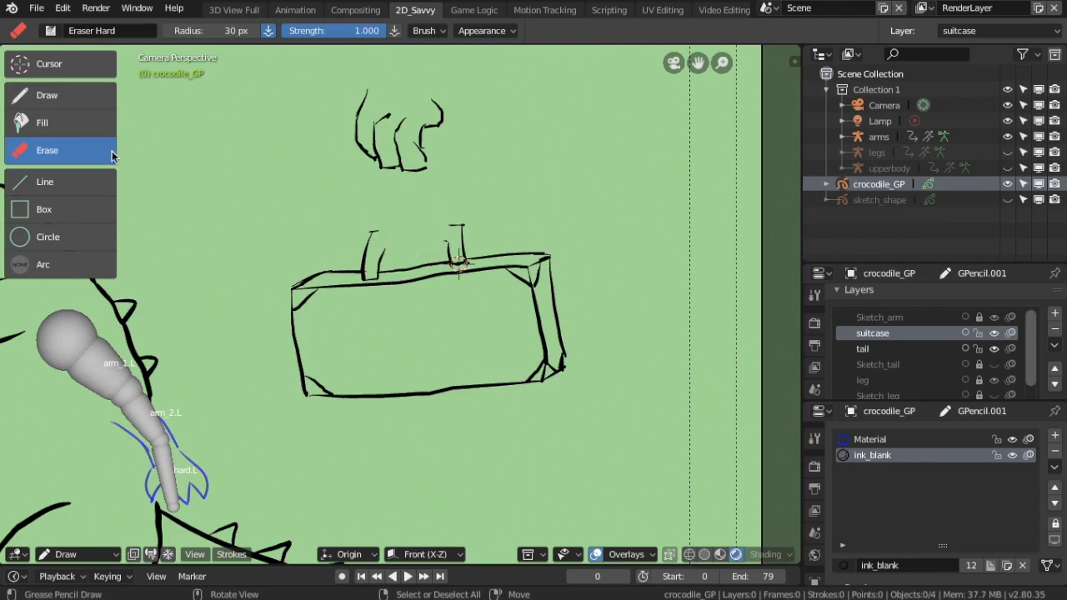
pyautogui.click(75, 554)
# Smooth the sketched hand strokes in Sculpt Mode.
pyautogui.click(75, 482)
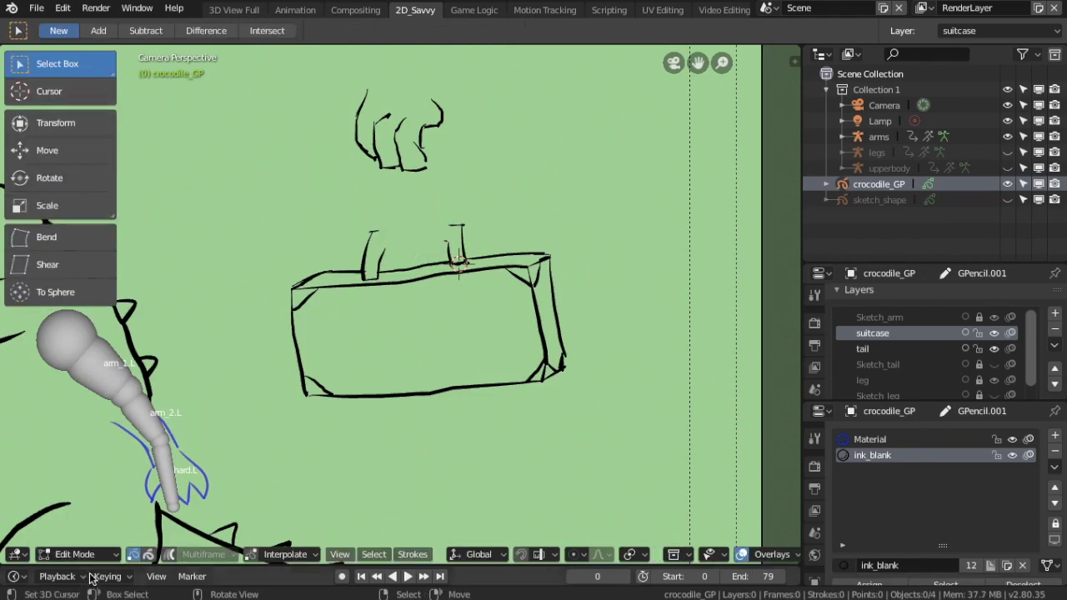
pyautogui.click(75, 554)
pyautogui.click(75, 500)
pyautogui.moveTo(417, 171)
pyautogui.mouseDown()
pyautogui.moveTo(369, 100)
pyautogui.moveTo(389, 176)
pyautogui.mouseUp()
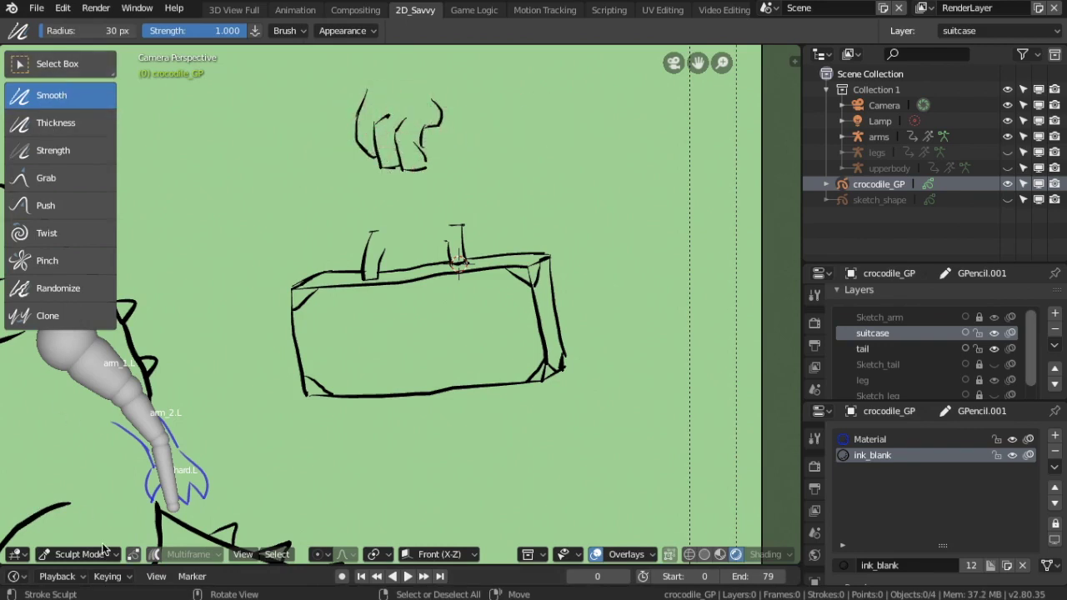
# In Edit Mode, box-select the hand strokes and move them onto the suitcase handle.
pyautogui.click(75, 554)
pyautogui.click(75, 482)
pyautogui.press('a')
pyautogui.hotkey('alt', 'a')
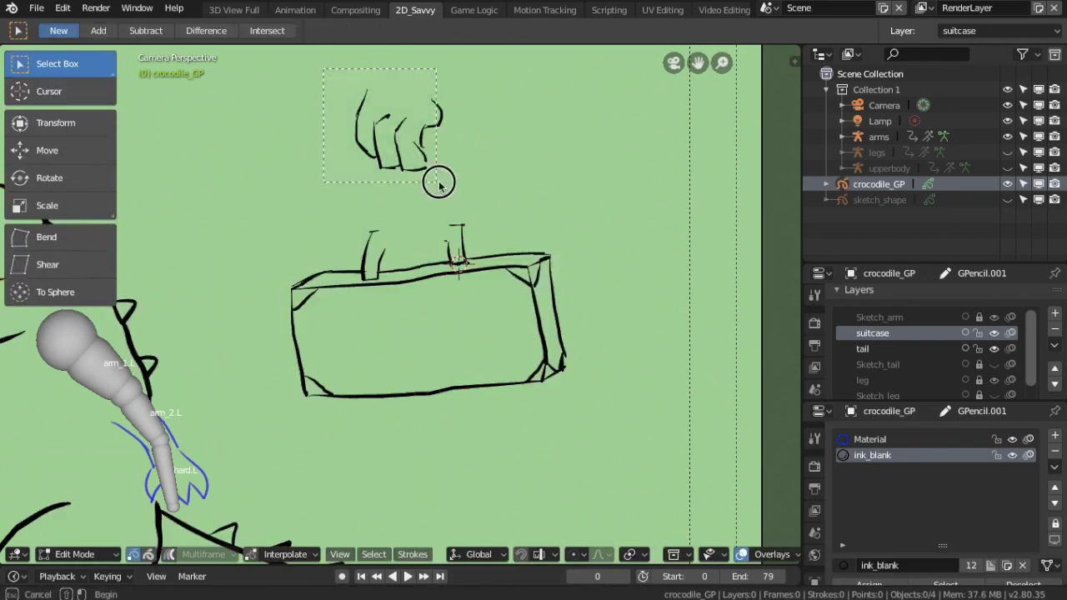
pyautogui.moveTo(351, 79); pyautogui.dragTo(459, 180)
pyautogui.press('g')
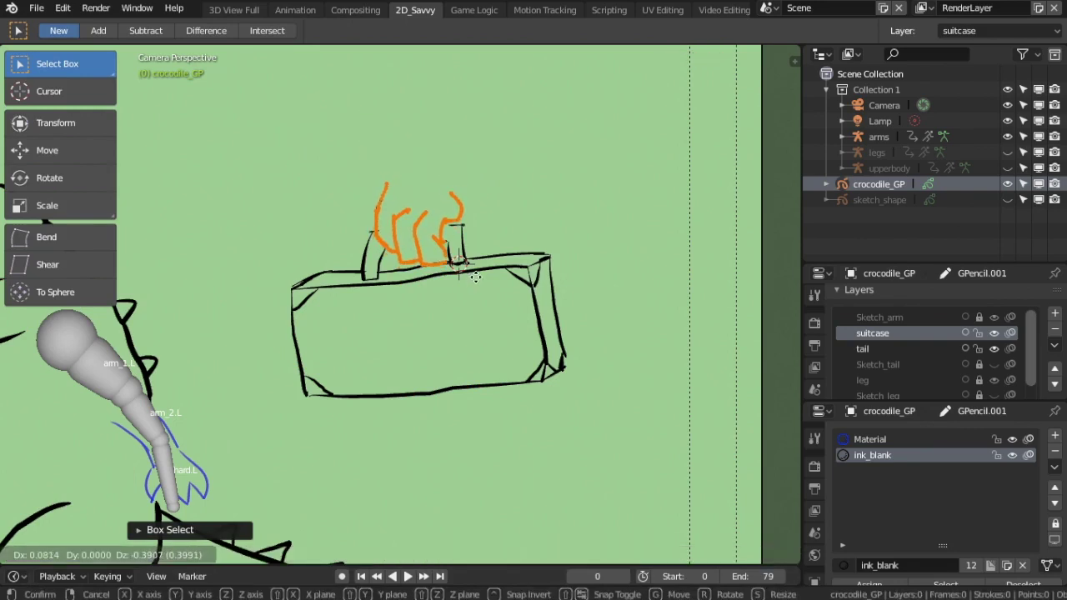
pyautogui.click(475, 276)
# Deselect the hand and box-select the suitcase and hand strokes together.
pyautogui.click(665, 237)
pyautogui.scroll(-2, 666, 237)
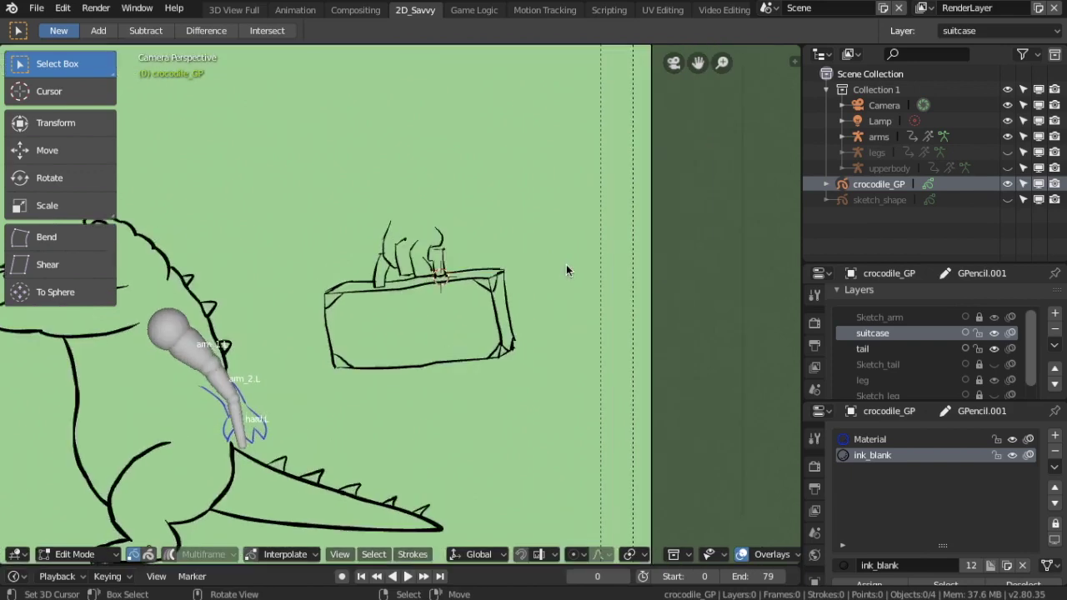
pyautogui.scroll(-2, 566, 265)
pyautogui.scroll(1, 566, 284)
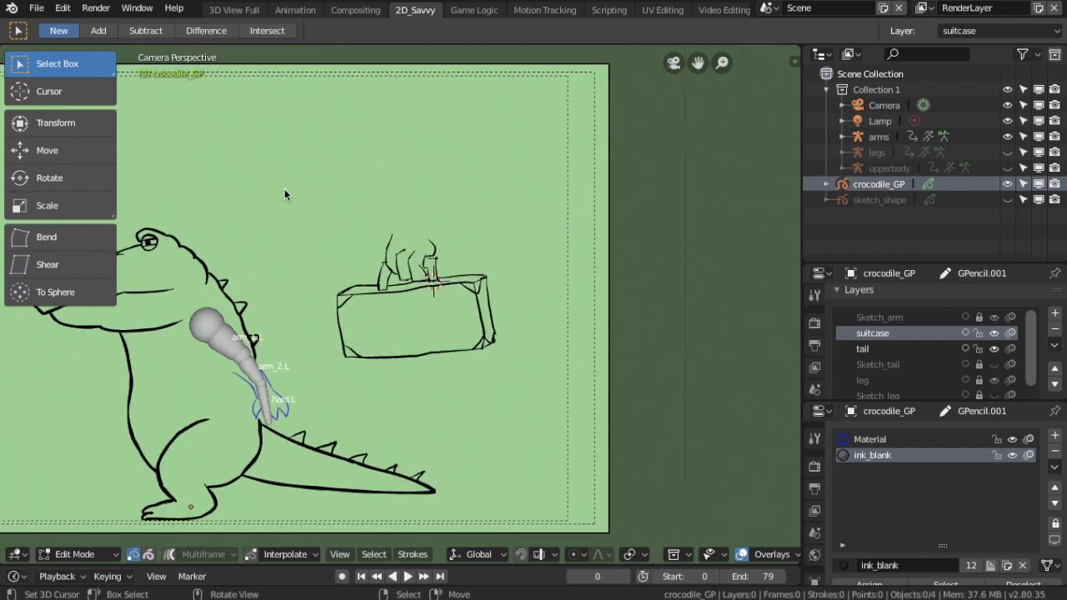
pyautogui.moveTo(289, 201); pyautogui.dragTo(537, 372)
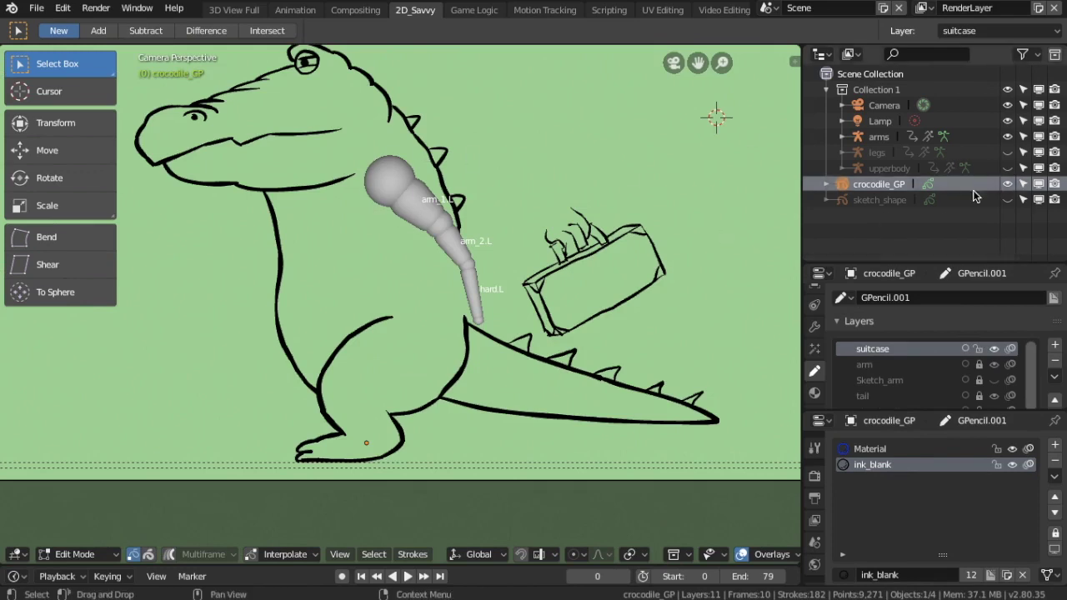
# On the arm layer, draw the arm's shoulder line with Draw Ink.
pyautogui.click(865, 365)
pyautogui.click(75, 555)
pyautogui.click(58, 486)
pyautogui.press('d')
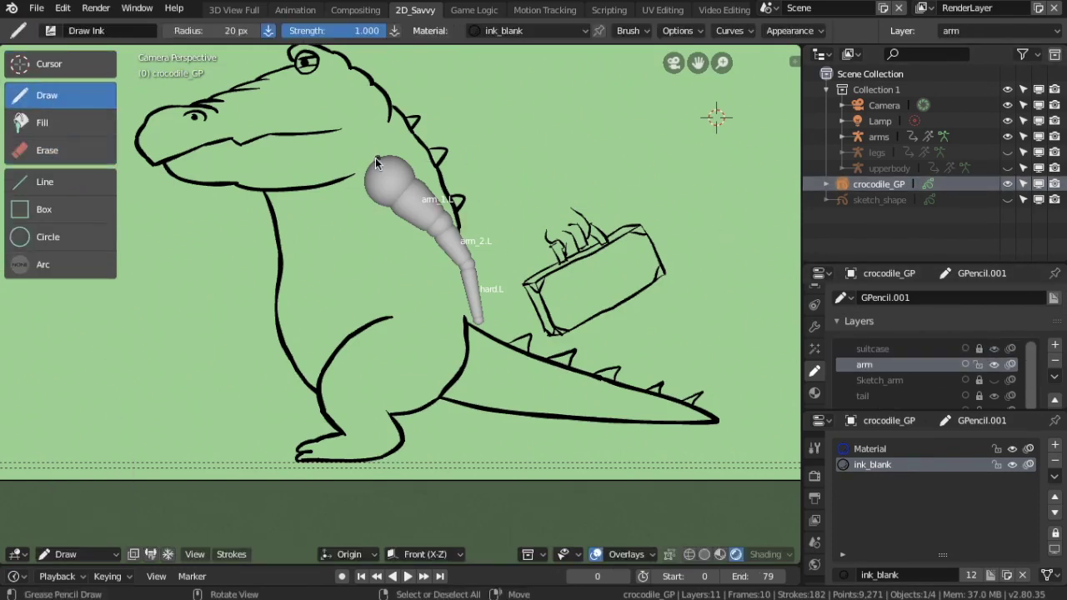
pyautogui.moveTo(414, 169); pyautogui.dragTo(392, 155)
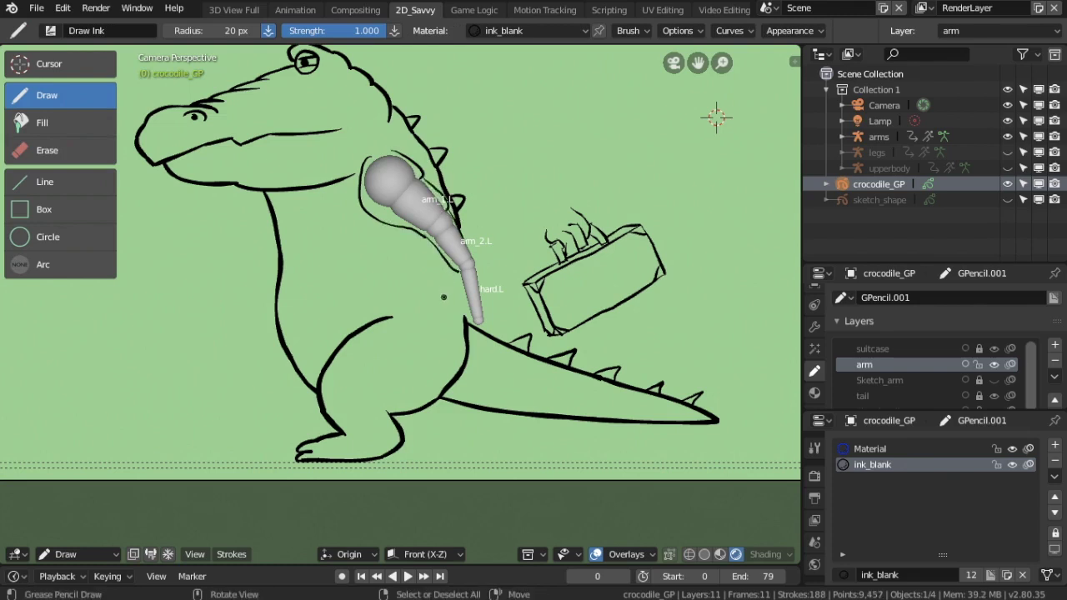
# Hide the arms rig in the Outliner and draw the lower arm line toward the suitcase.
pyautogui.click(875, 349)
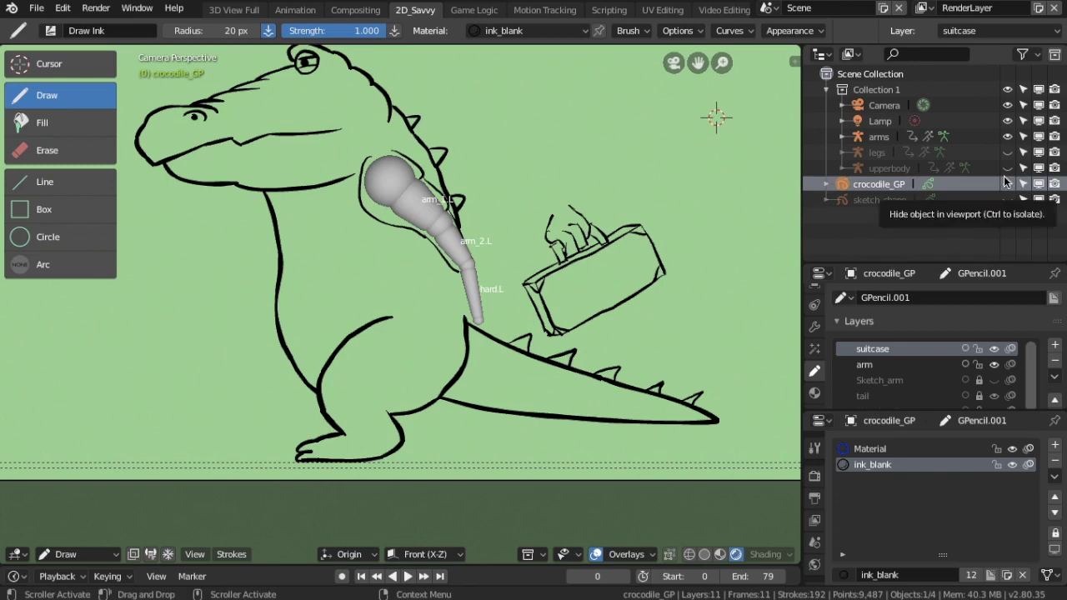
pyautogui.click(1008, 136)
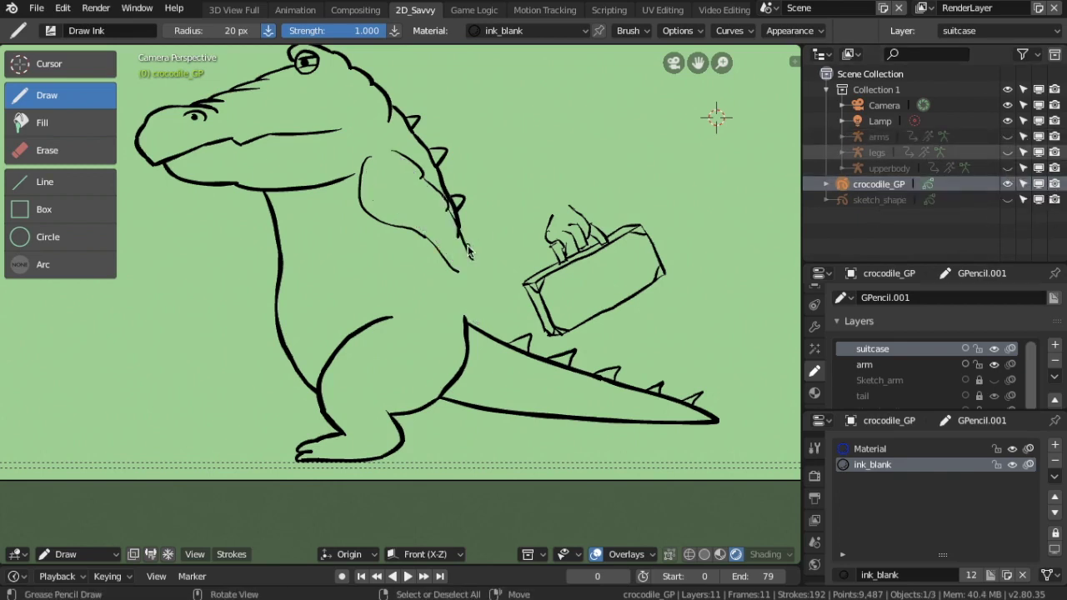
pyautogui.hotkey('ctrl', 'z')
pyautogui.hotkey('ctrl', 'z')
pyautogui.hotkey('ctrl', 'z')
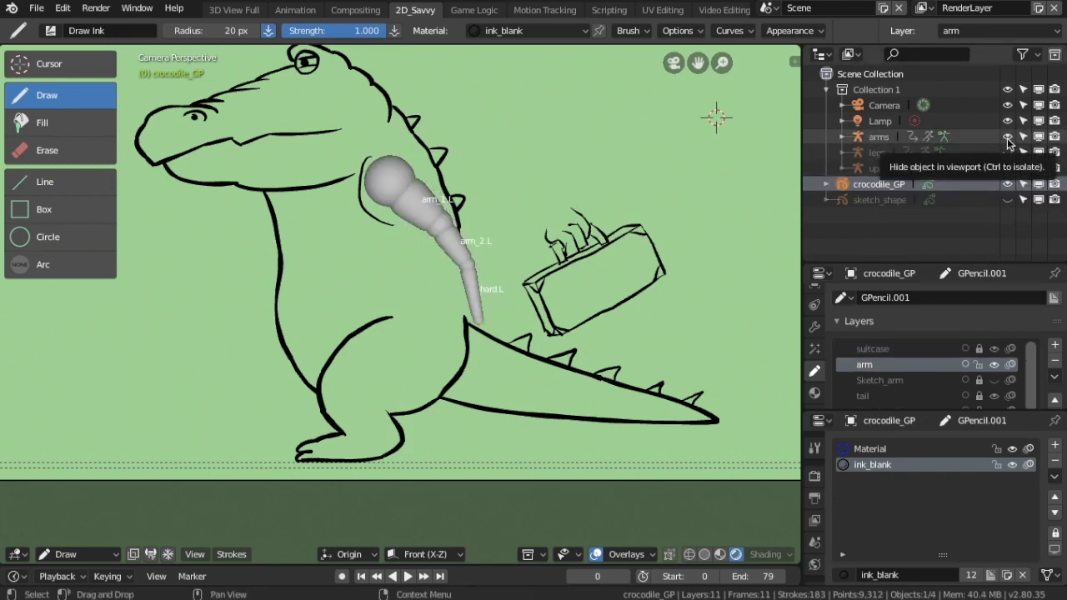
pyautogui.click(1007, 137)
pyautogui.moveTo(399, 225); pyautogui.dragTo(472, 277)
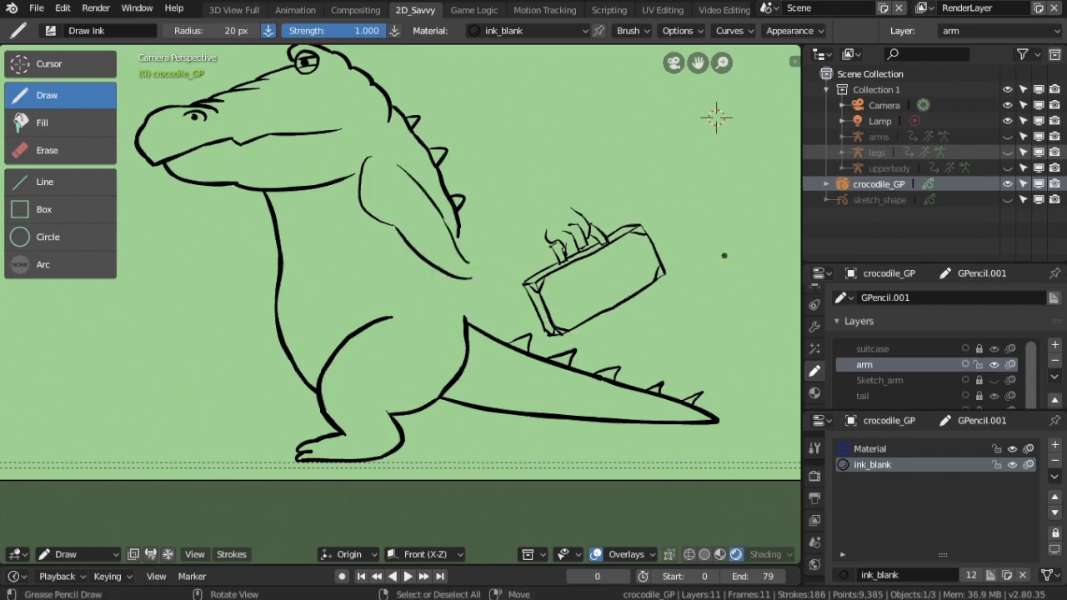
pyautogui.click(872, 349)
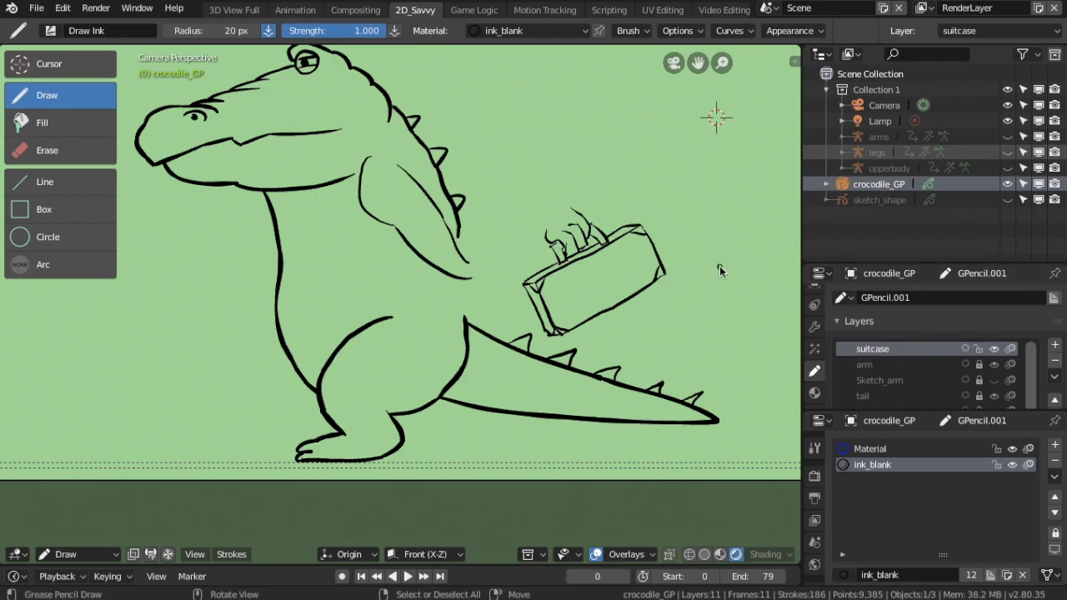
# Select all suitcase strokes, then shrink, rotate upright and move them.
pyautogui.press('Tab')
pyautogui.press('a')
pyautogui.press('s')
pyautogui.click(701, 319)
pyautogui.press('r')
pyautogui.click(674, 362)
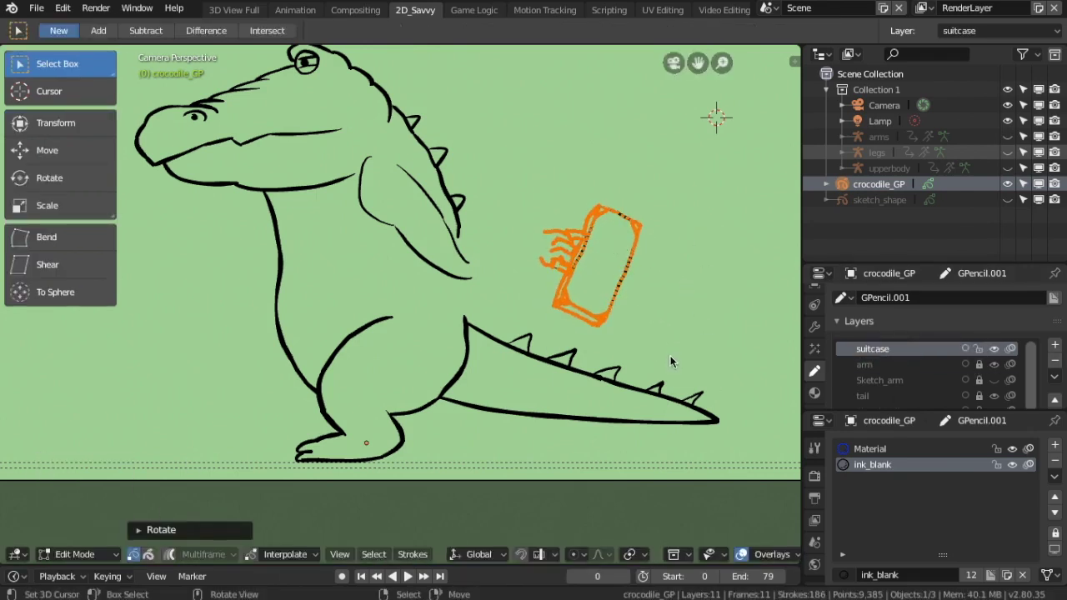
pyautogui.press('g')
pyautogui.click(602, 380)
pyautogui.press('s')
pyautogui.press('Escape')
pyautogui.click(753, 315)
# Enlarge the suitcase and move it so the hand meets the arm's end.
pyautogui.press('a')
pyautogui.press('s')
pyautogui.press('Return')
pyautogui.press('g')
pyautogui.click(921, 380)
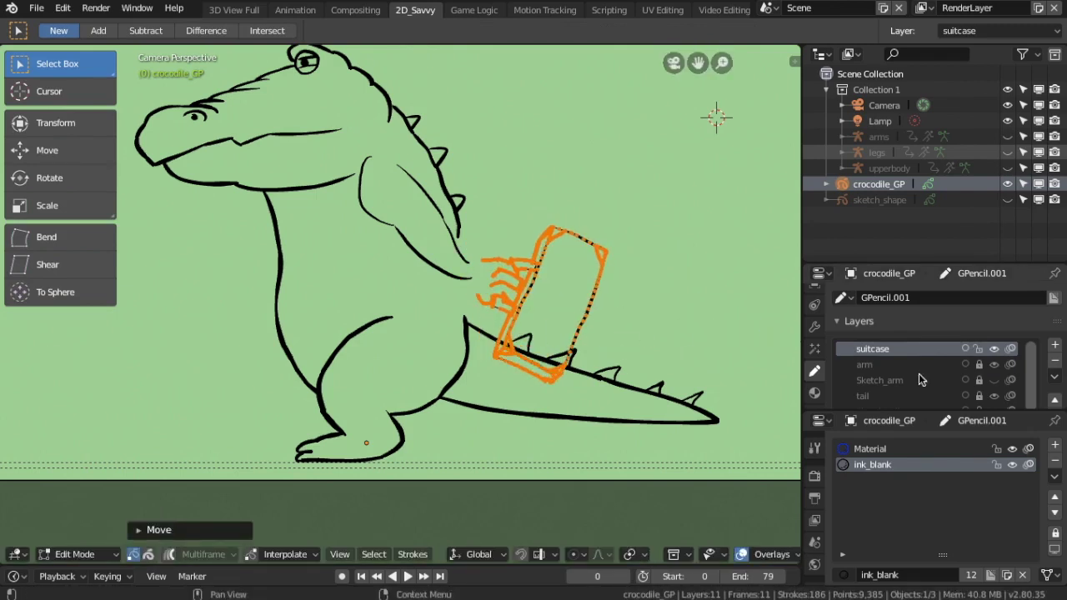
pyautogui.click(659, 353)
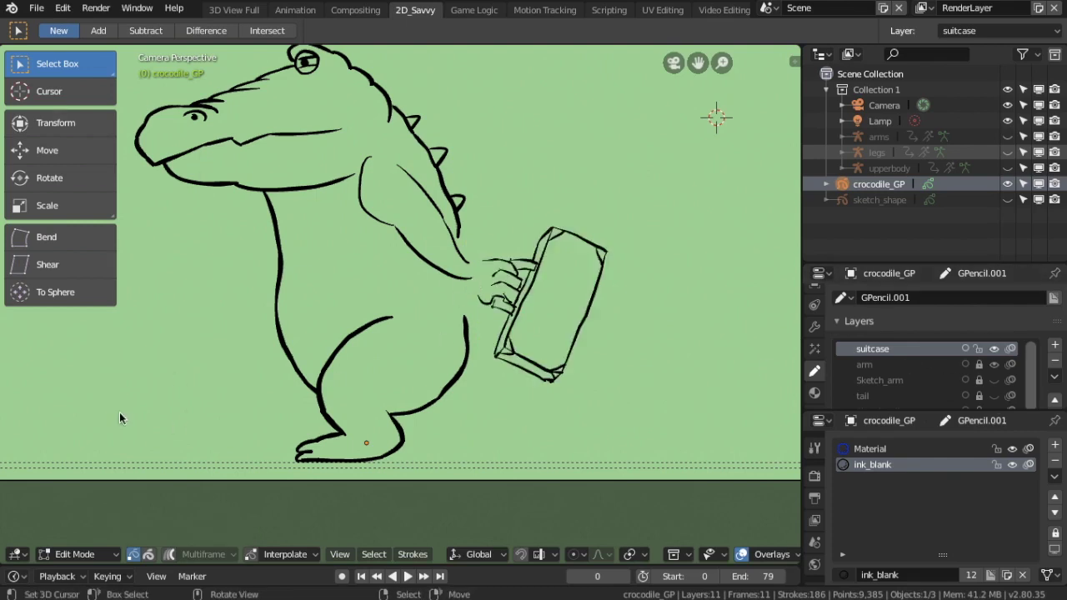
pyautogui.click(75, 554)
pyautogui.click(75, 492)
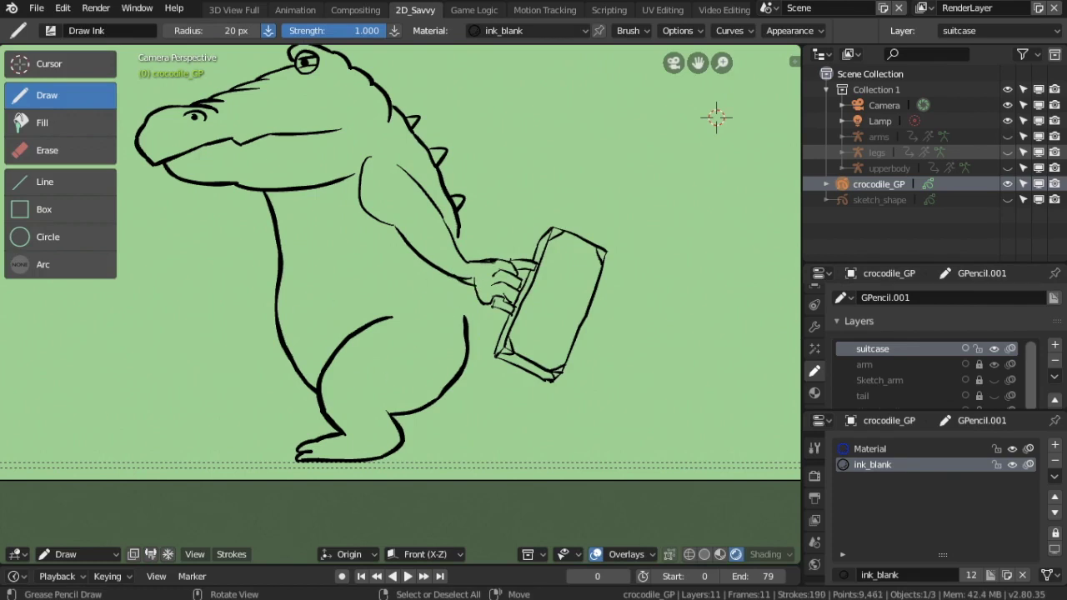
# On the arm layer, erase the overlapping line ends at the wrist.
pyautogui.click(978, 365)
pyautogui.scroll(3, 546, 273)
pyautogui.click(75, 150)
pyautogui.scroll(3, 620, 222)
pyautogui.click(917, 367)
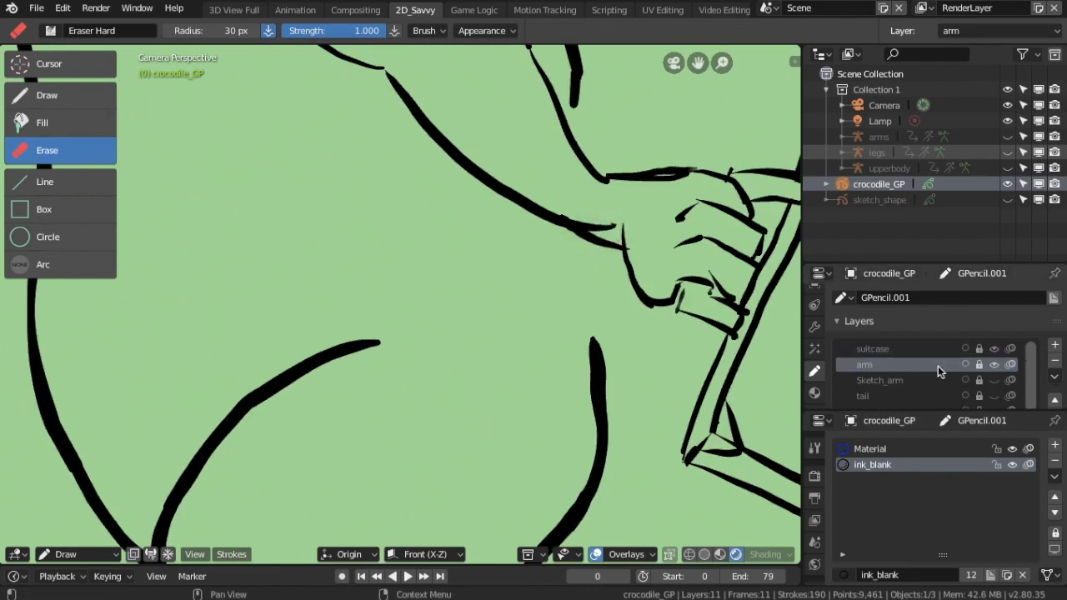
pyautogui.moveTo(579, 227); pyautogui.dragTo(606, 222)
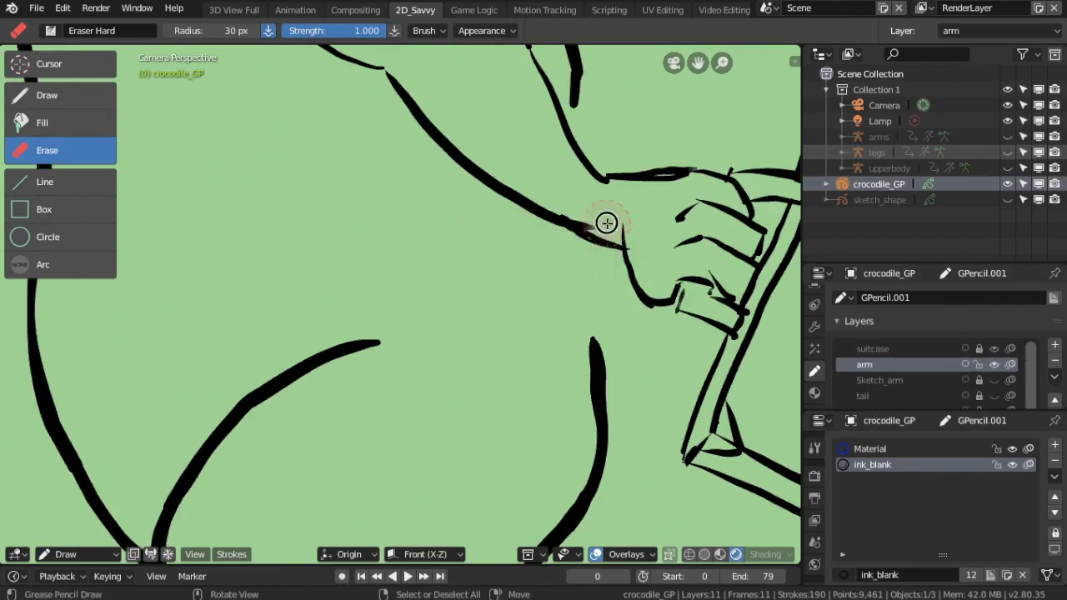
pyautogui.scroll(-6, 715, 176)
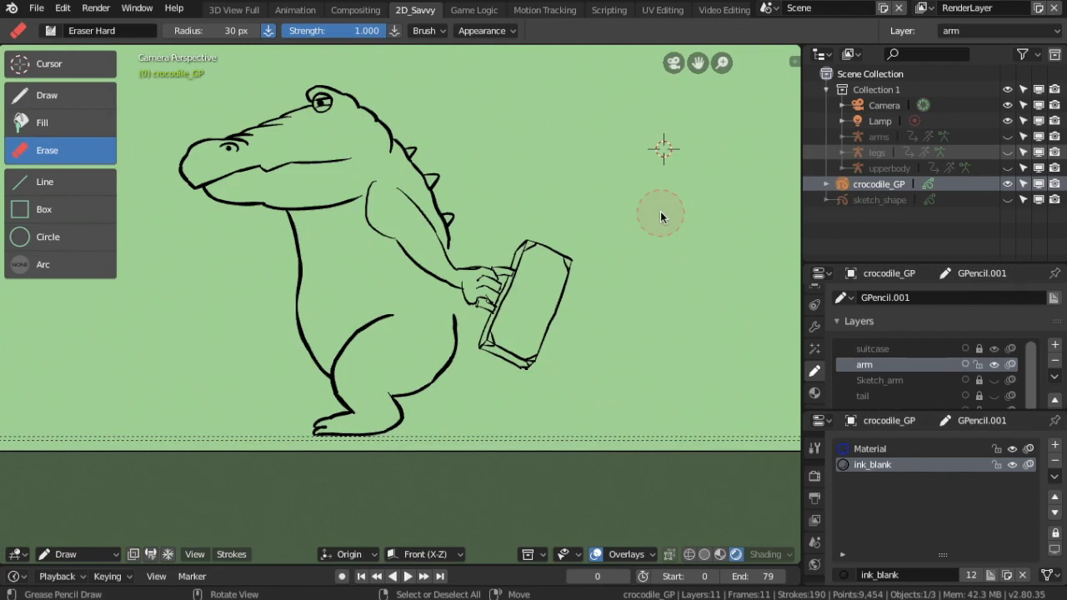
# Show and unlock the tail layer, then grab-sculpt the tail to sweep behind the suitcase.
pyautogui.click(979, 396)
pyautogui.click(994, 396)
pyautogui.click(979, 365)
pyautogui.click(79, 554)
pyautogui.click(82, 500)
pyautogui.moveTo(470, 416)
pyautogui.mouseDown()
pyautogui.moveTo(546, 356)
pyautogui.moveTo(631, 386)
pyautogui.moveTo(536, 381)
pyautogui.moveTo(500, 392)
pyautogui.moveTo(581, 388)
pyautogui.moveTo(676, 443)
pyautogui.moveTo(512, 405)
pyautogui.moveTo(672, 431)
pyautogui.moveTo(488, 424)
pyautogui.moveTo(465, 310)
pyautogui.moveTo(500, 381)
pyautogui.moveTo(711, 442)
pyautogui.mouseUp()
pyautogui.moveTo(440, 381); pyautogui.dragTo(560, 393)
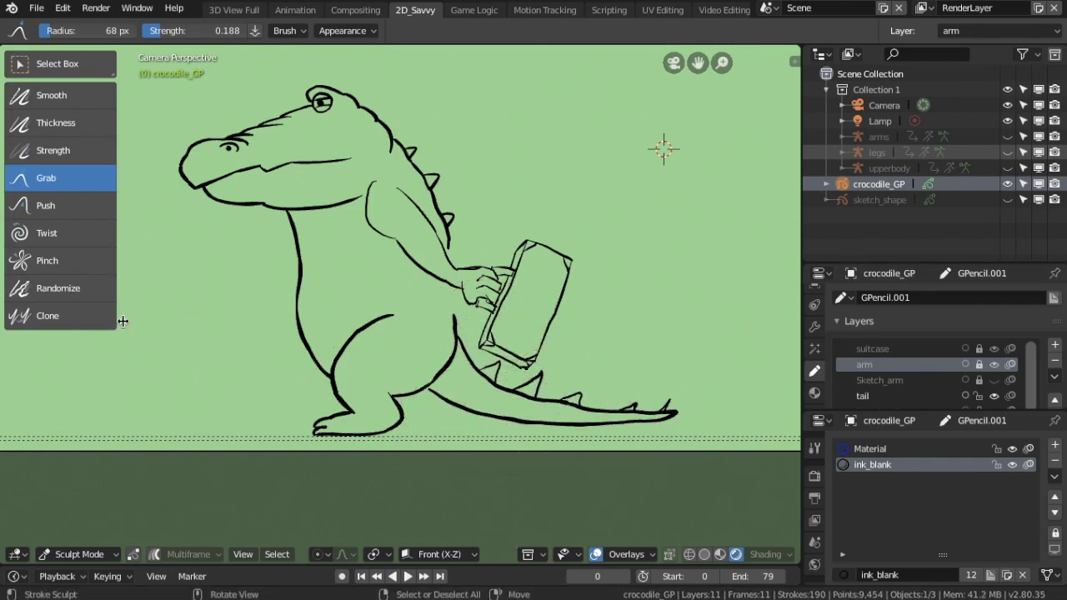
# Thicken the suitcase strokes with the Thickness sculpt brush.
pyautogui.click(934, 349)
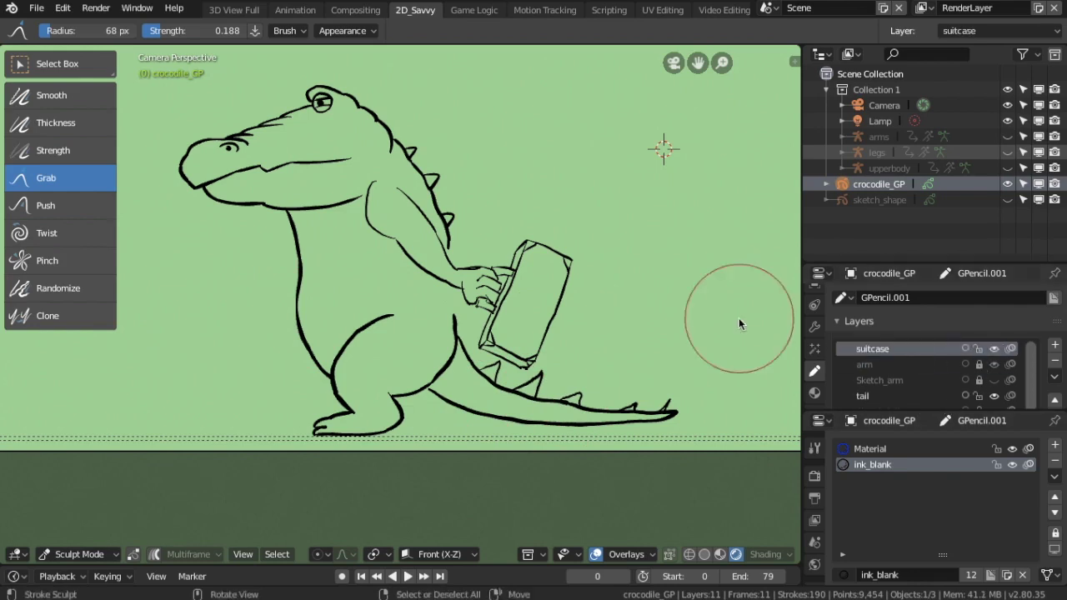
pyautogui.click(56, 122)
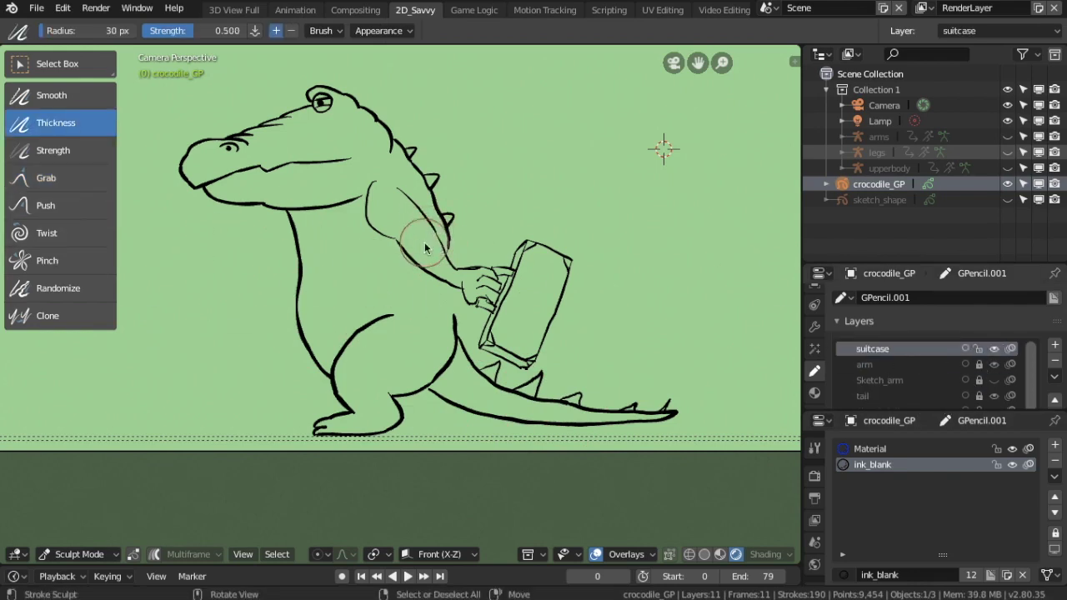
pyautogui.click(925, 364)
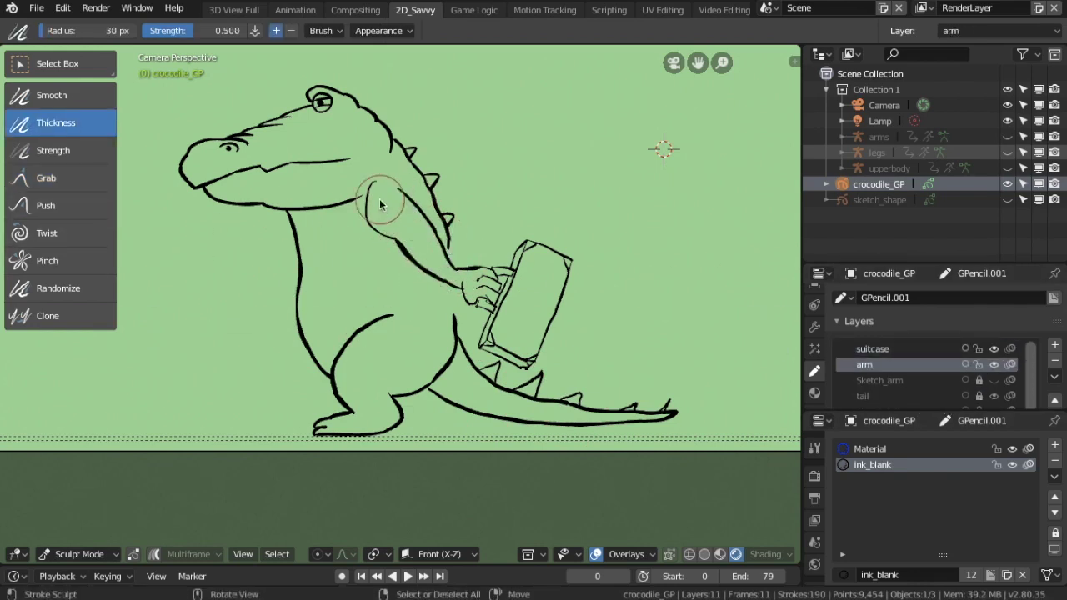
pyautogui.click(917, 350)
pyautogui.moveTo(562, 267); pyautogui.dragTo(501, 317)
pyautogui.moveTo(492, 358)
pyautogui.mouseDown()
pyautogui.moveTo(561, 312)
pyautogui.moveTo(492, 334)
pyautogui.mouseUp()
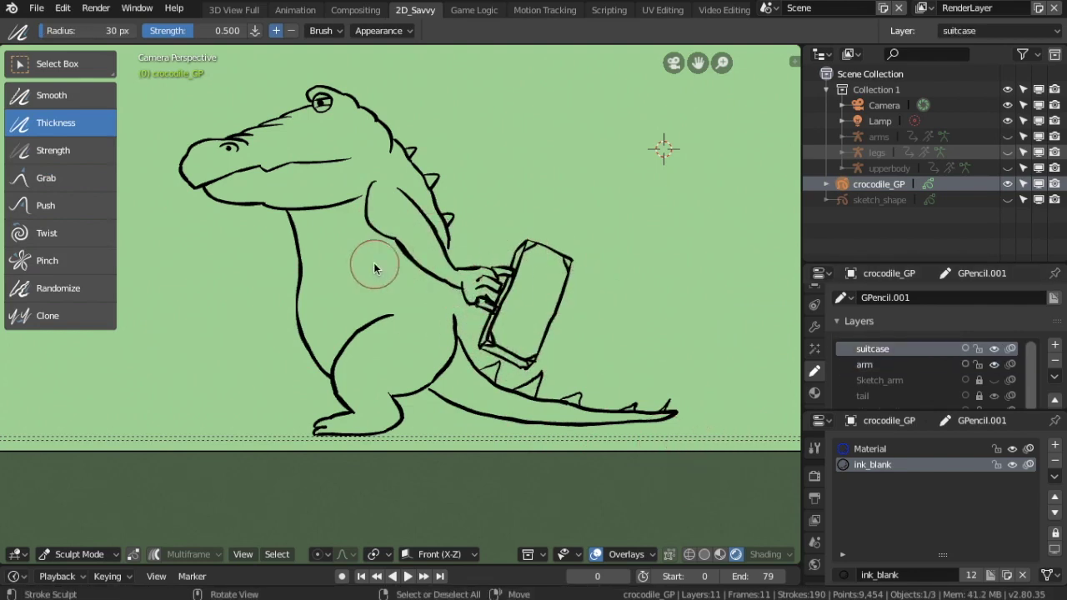
# Switch the sculpt brush to Smooth and make the arm layer active.
pyautogui.click(54, 95)
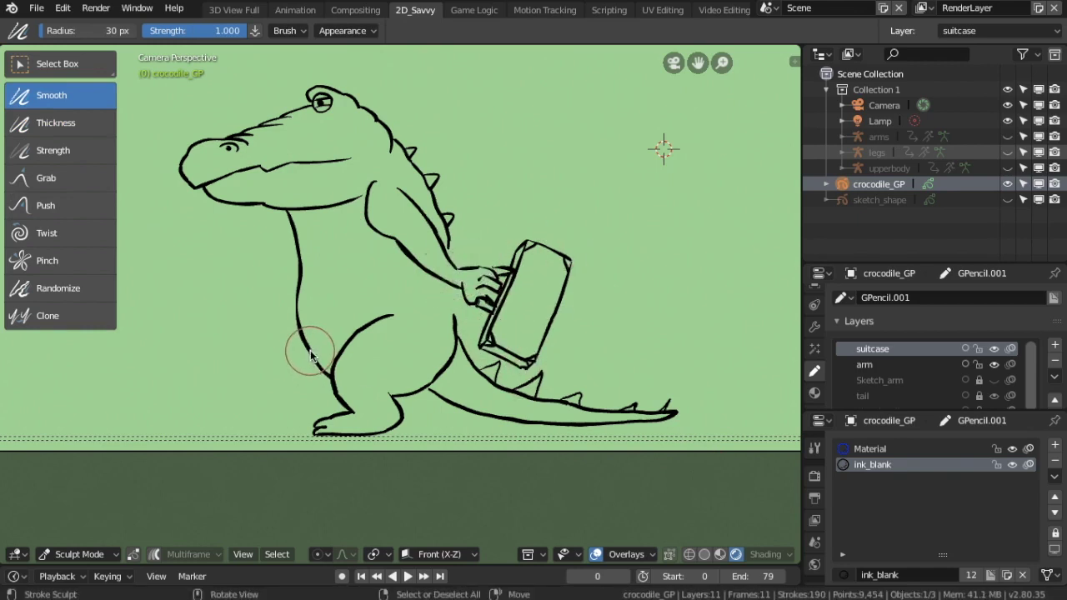
pyautogui.click(908, 364)
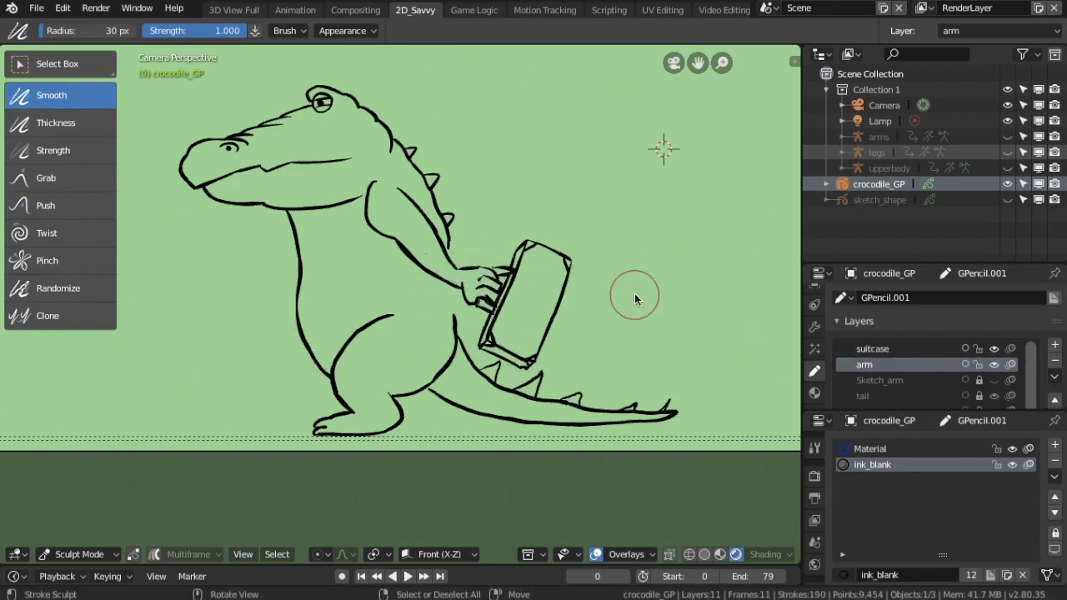
pyautogui.scroll(-1, 947, 378)
# In Edit Mode, resize, rotate and shift the arm strokes to the right.
pyautogui.click(79, 554)
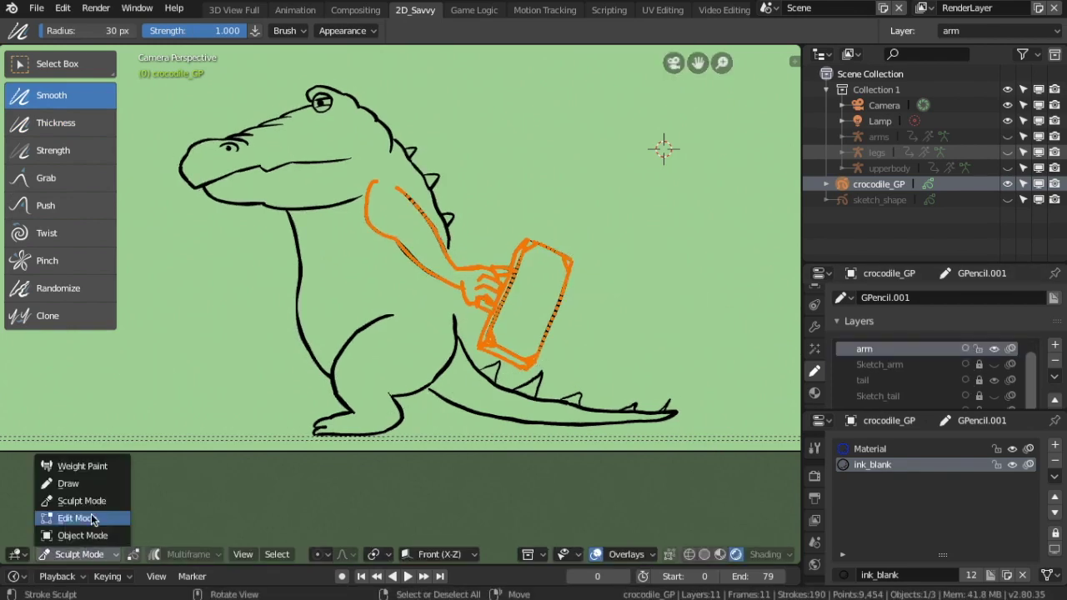
pyautogui.click(84, 514)
pyautogui.press('s')
pyautogui.click(692, 335)
pyautogui.press('r')
pyautogui.click(617, 349)
pyautogui.press('g')
pyautogui.click(669, 358)
# Stretch the arm along X, rotate it upright and move it down-left onto the body.
pyautogui.press('s')
pyautogui.press('x')
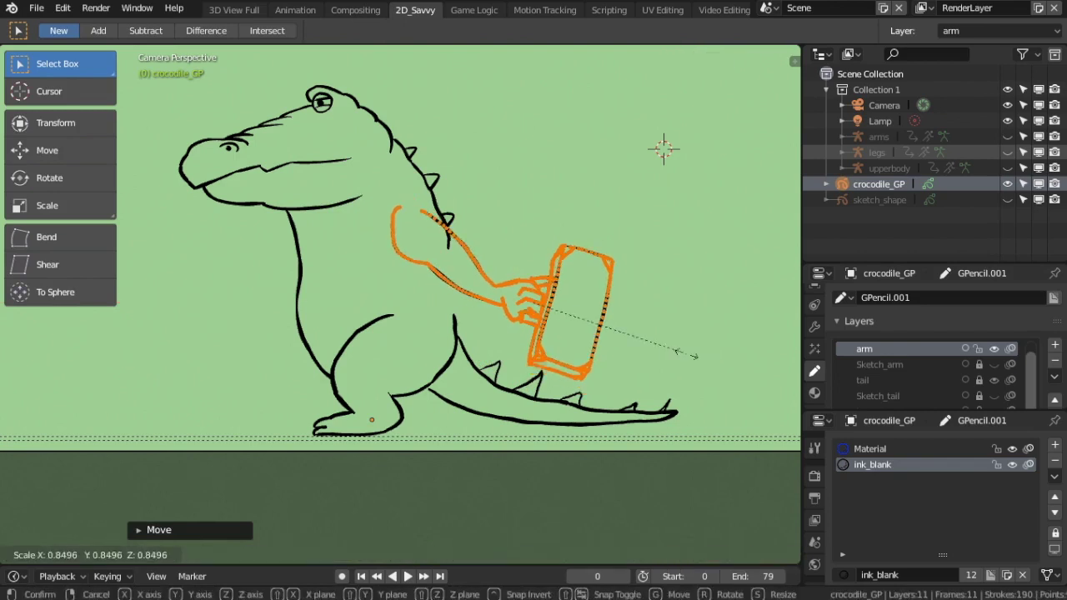
pyautogui.click(709, 355)
pyautogui.press('r')
pyautogui.click(595, 372)
pyautogui.press('g')
pyautogui.click(589, 445)
# Refine the arm strokes' size and position against the body.
pyautogui.press('s')
pyautogui.click(558, 431)
pyautogui.press('g')
pyautogui.click(562, 395)
pyautogui.press('s')
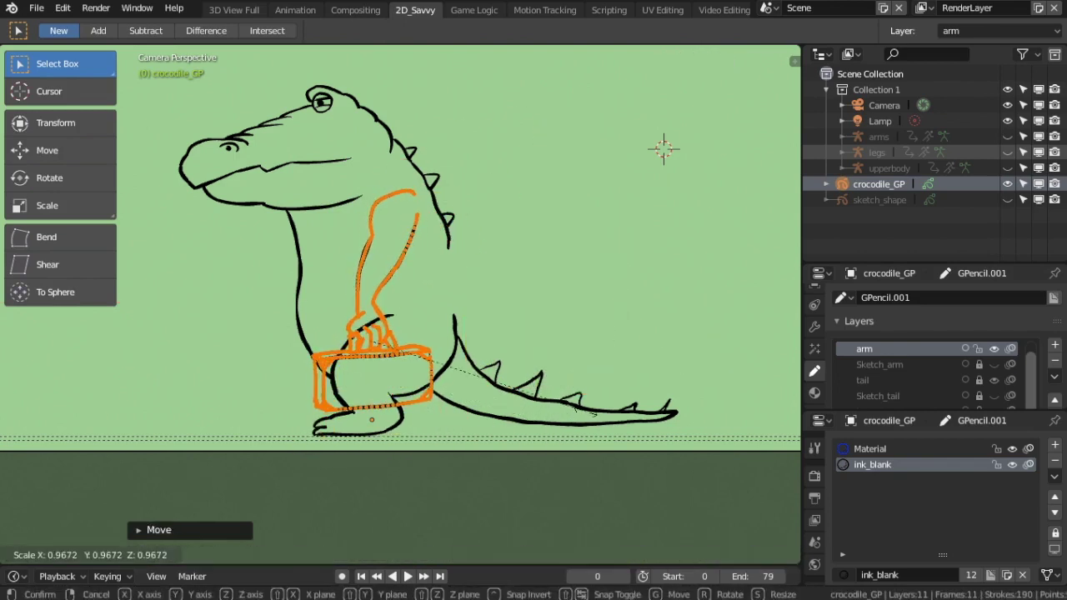
pyautogui.click(625, 399)
# Rotate the arm and place it beside the body gripping the suitcase, then deselect.
pyautogui.press('r')
pyautogui.click(456, 454)
pyautogui.press('g')
pyautogui.click(646, 433)
pyautogui.click(547, 437)
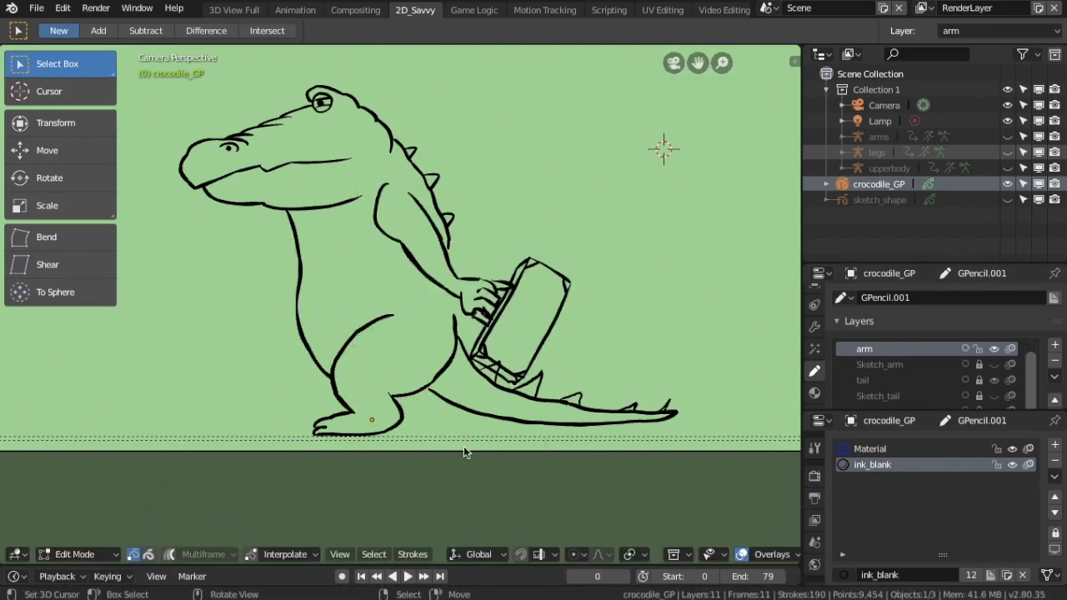
pyautogui.scroll(-2, 442, 423)
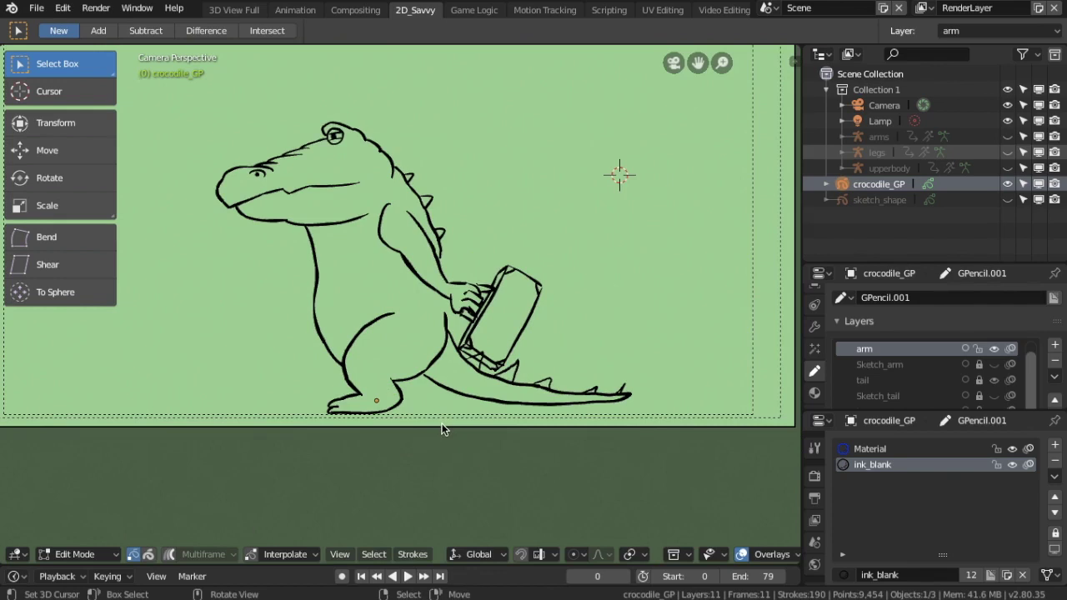
pyautogui.scroll(3, 441, 424)
pyautogui.scroll(1, 907, 385)
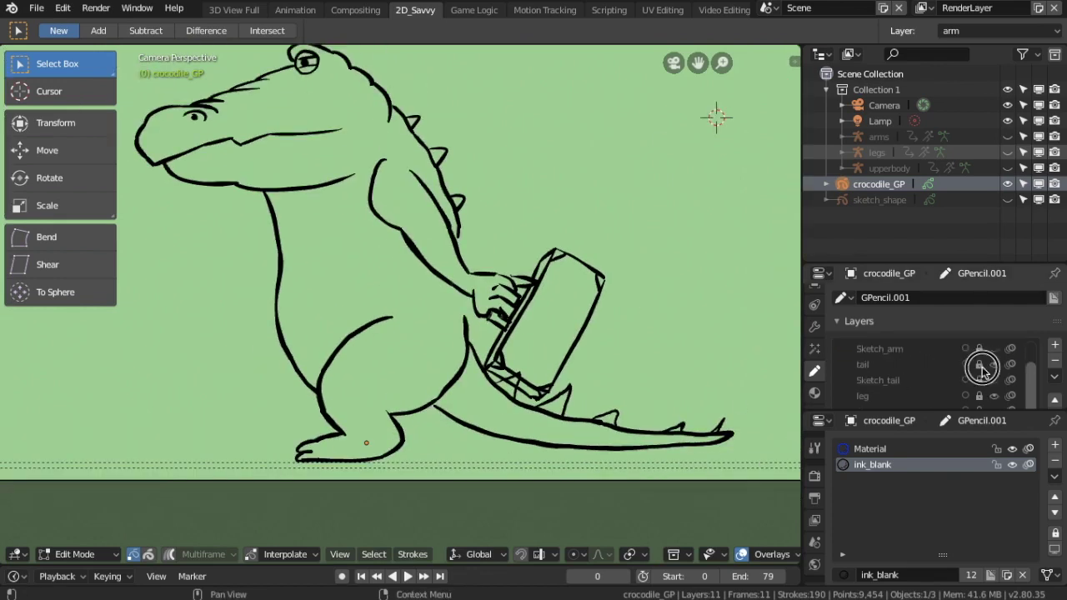
# In Draw mode, erase the stray line under the suitcase.
pyautogui.click(75, 554)
pyautogui.click(101, 480)
pyautogui.scroll(3, 394, 305)
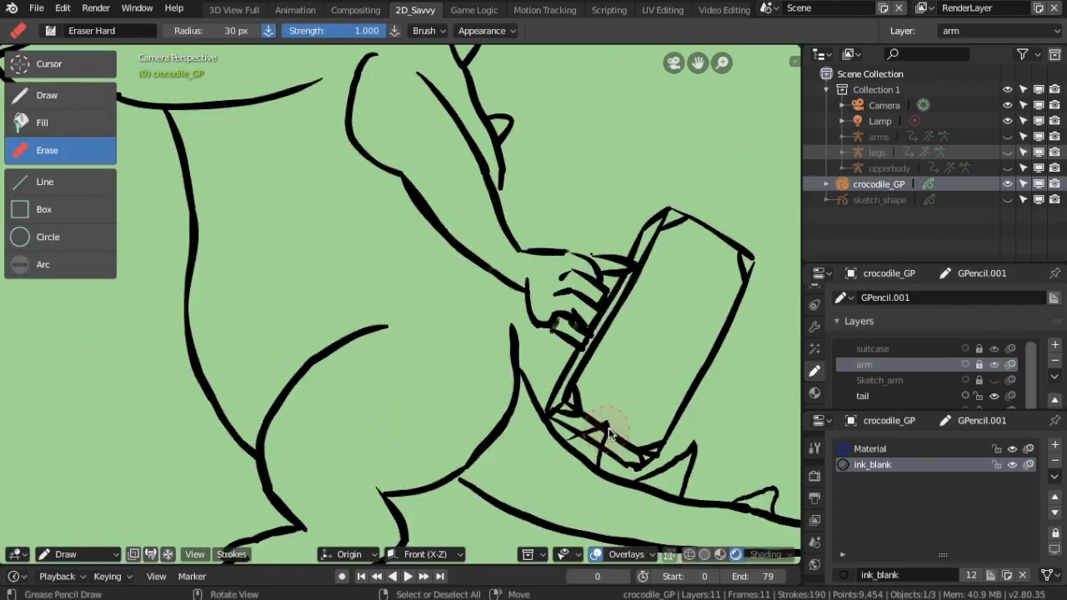
pyautogui.click(862, 396)
pyautogui.scroll(2, 643, 424)
pyautogui.scroll(2, 643, 424)
pyautogui.scroll(-4, 642, 457)
# Sculpt the tail strokes, switching the sculpt brush to Thickness.
pyautogui.click(75, 554)
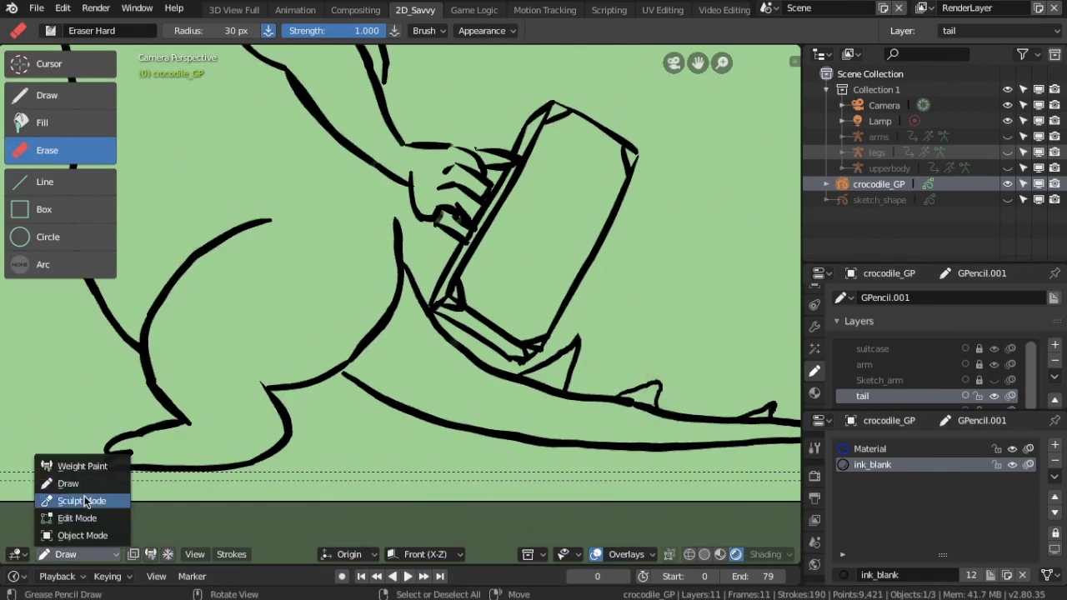
pyautogui.click(84, 500)
pyautogui.scroll(2, 662, 321)
pyautogui.scroll(-1, 712, 413)
pyautogui.scroll(-2, 711, 412)
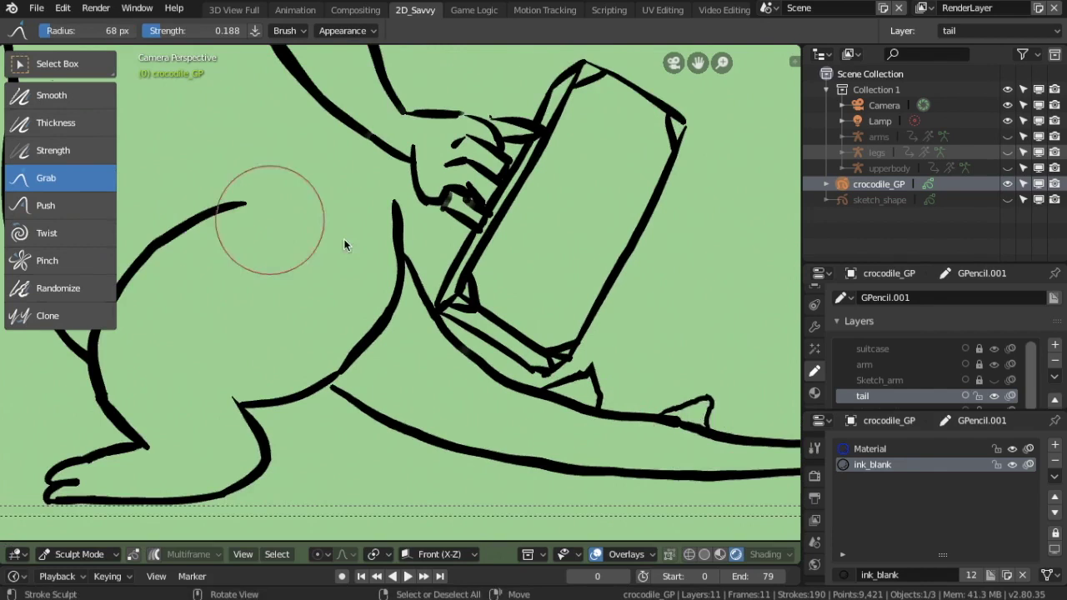
pyautogui.scroll(-1, 350, 243)
pyautogui.press('t')
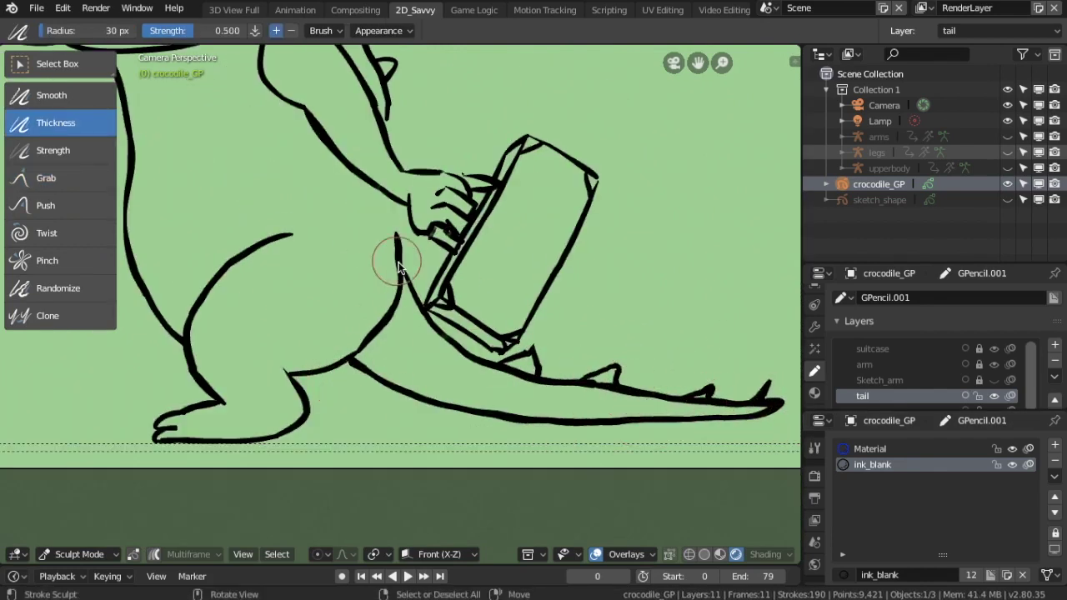
pyautogui.scroll(-2, 408, 325)
pyautogui.scroll(1, 267, 275)
pyautogui.scroll(-2, 982, 391)
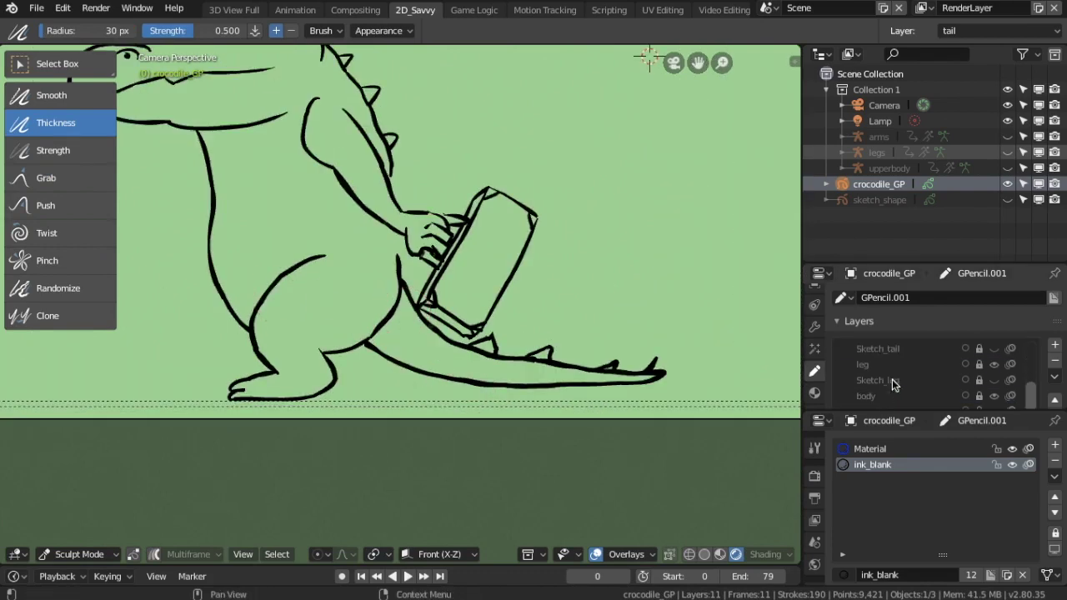
pyautogui.scroll(1, 395, 246)
# Activate the body layer and move a stray body stroke to a new position.
pyautogui.click(79, 554)
pyautogui.click(67, 517)
pyautogui.press('g')
pyautogui.click(397, 220)
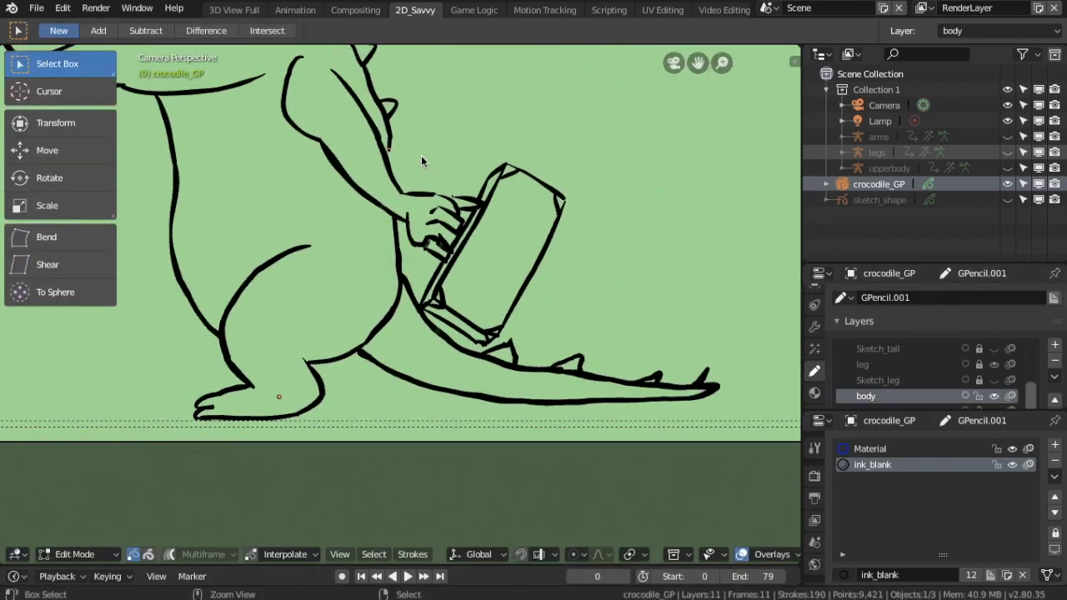
# Delete the stray stroke and move the remaining selected strokes.
pyautogui.scroll(-2, 421, 161)
pyautogui.press('Delete')
pyautogui.press('g')
pyautogui.click(517, 225)
pyautogui.scroll(-2, 543, 162)
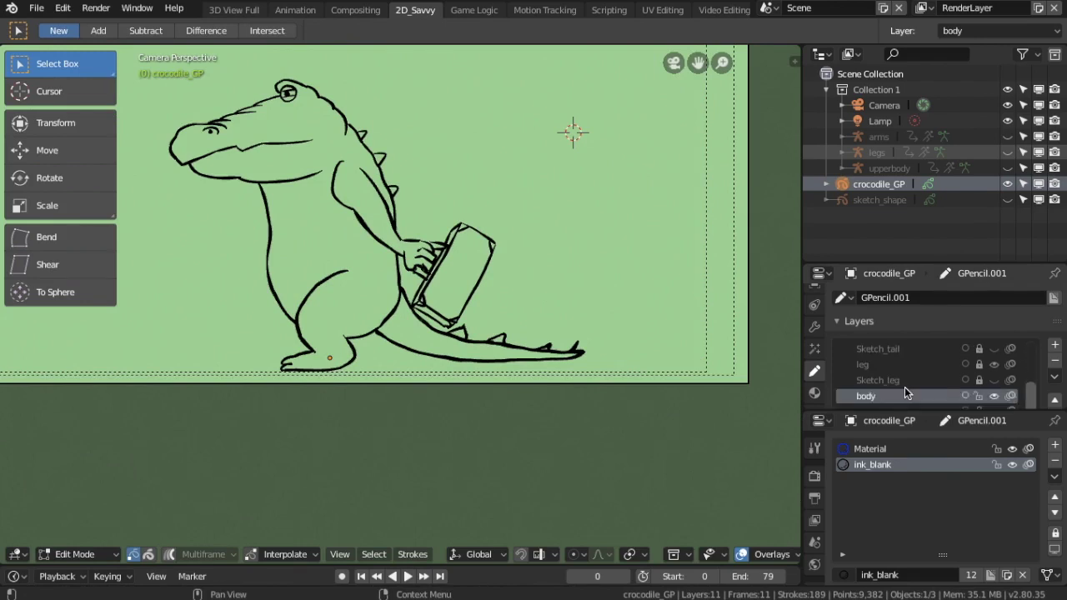
# Add a new layer named leg_R and select the leg and foot strokes on the leg layer.
pyautogui.click(1055, 344)
pyautogui.doubleClick(898, 367)
pyautogui.write('leg_R')
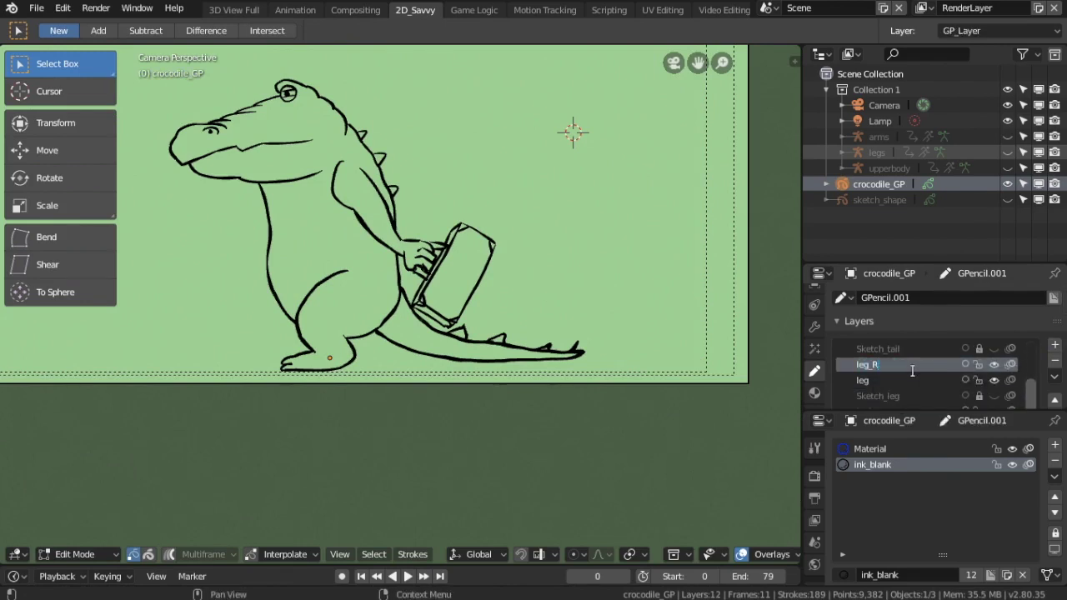
pyautogui.press('Return')
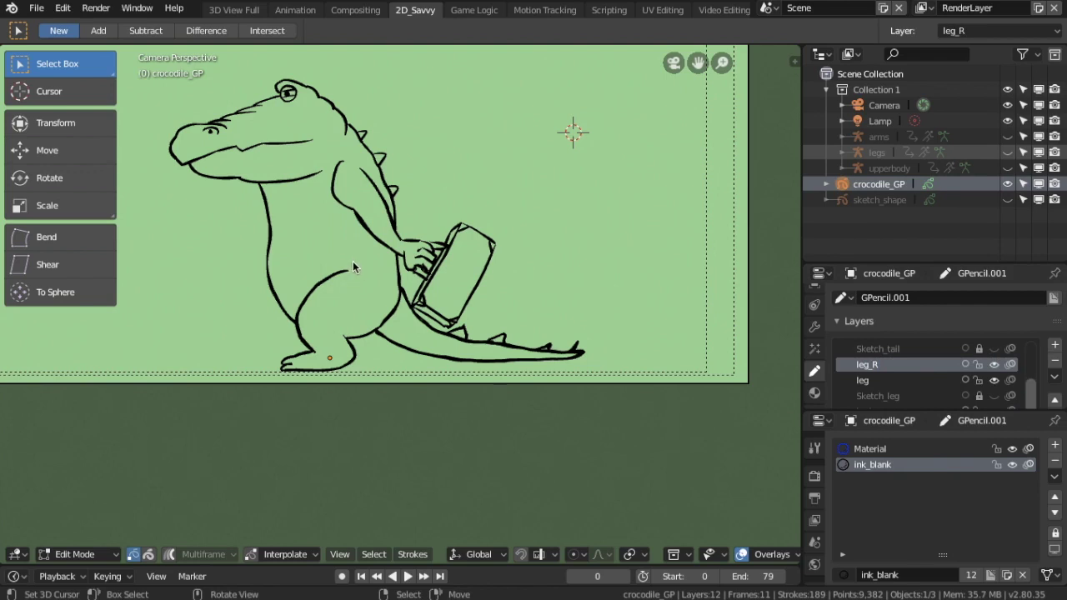
pyautogui.click(862, 380)
pyautogui.moveTo(221, 278); pyautogui.dragTo(331, 377)
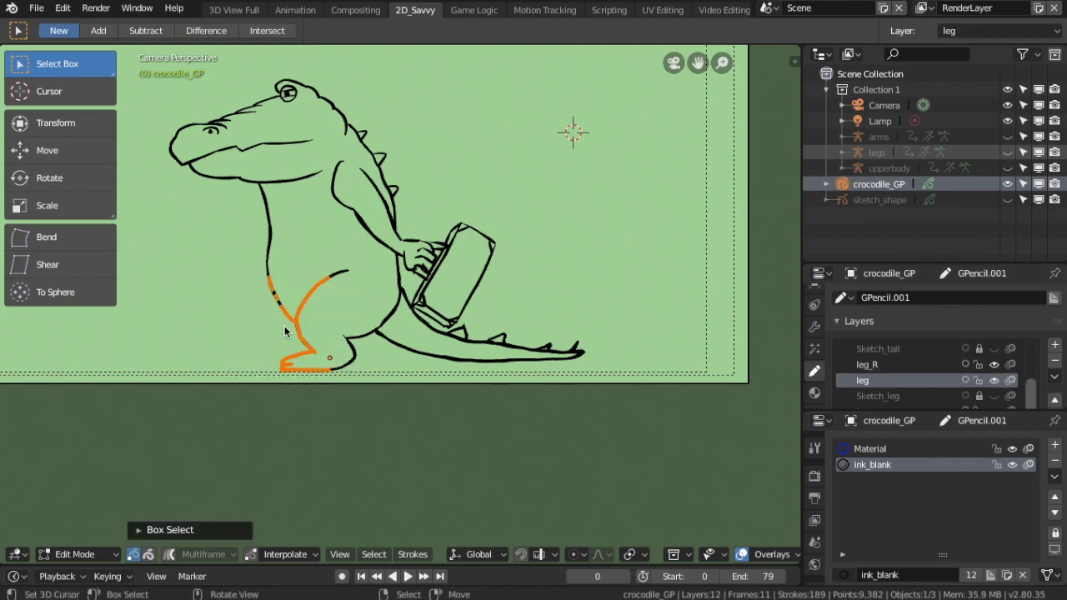
pyautogui.scroll(-1, 963, 383)
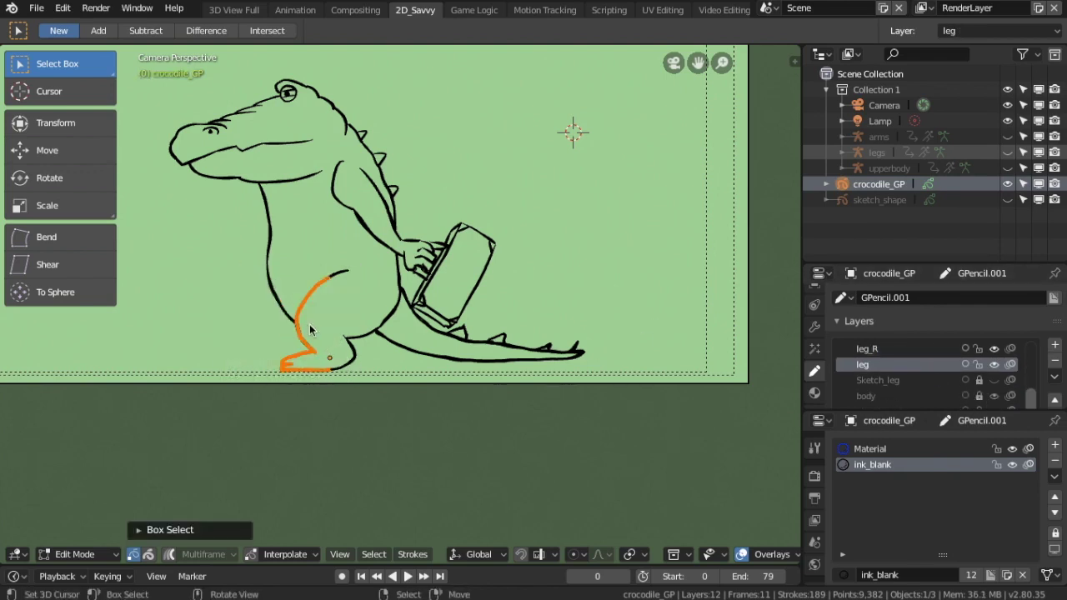
# Paste the leg strokes into leg_R and offset them slightly behind the original leg.
pyautogui.click(911, 349)
pyautogui.hotkey('ctrl', 'v')
pyautogui.press('g')
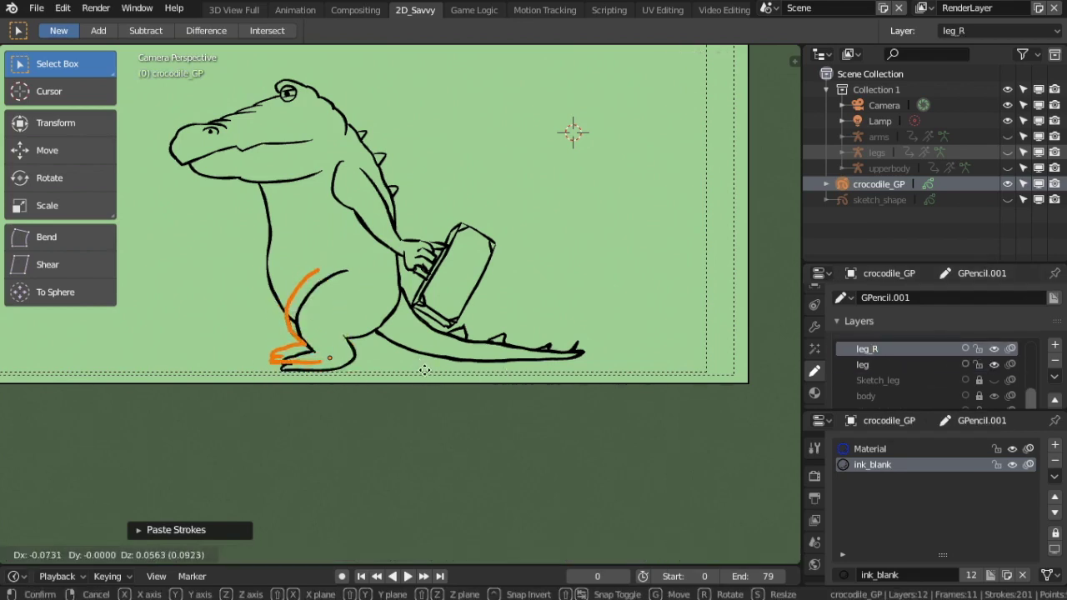
pyautogui.click(425, 369)
pyautogui.scroll(5, 405, 373)
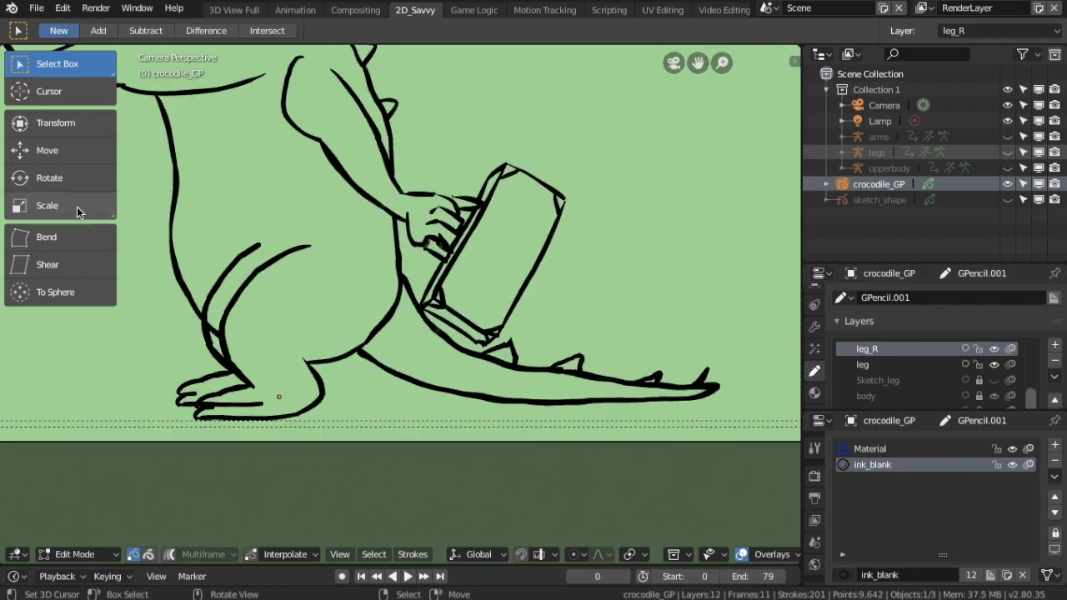
pyautogui.hotkey('ctrl', 'Tab')
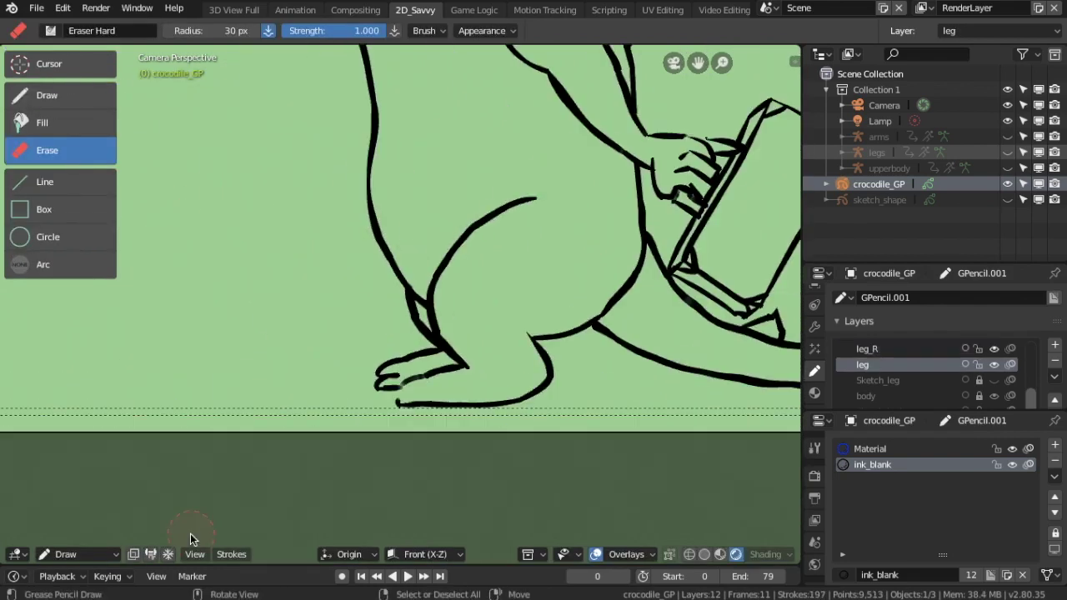
pyautogui.click(46, 97)
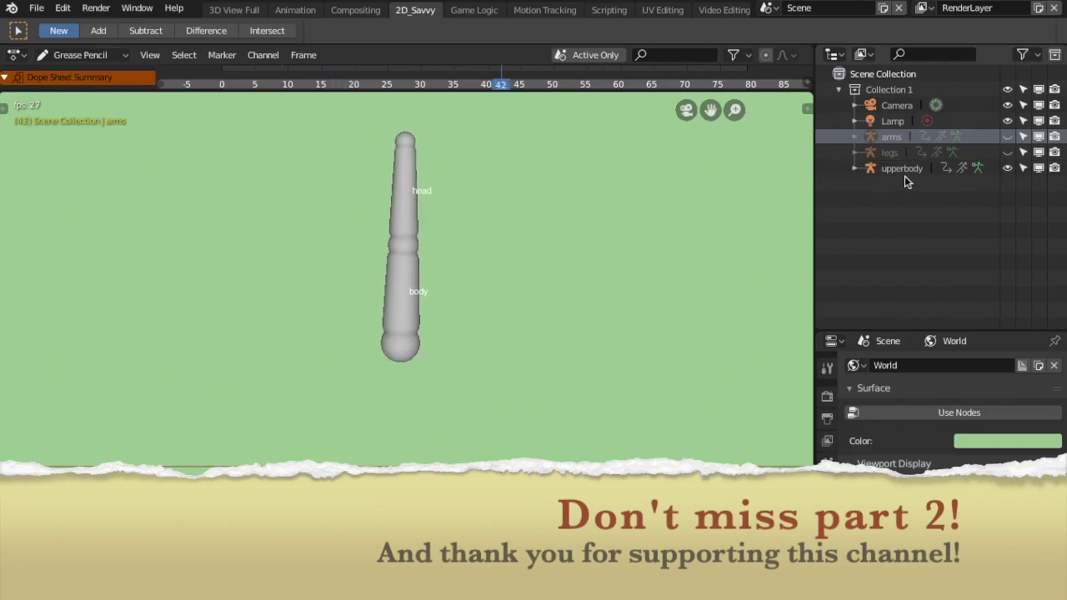
# Turn on the eye icons for the legs and arms armatures in the Outliner.
pyautogui.click(1008, 153)
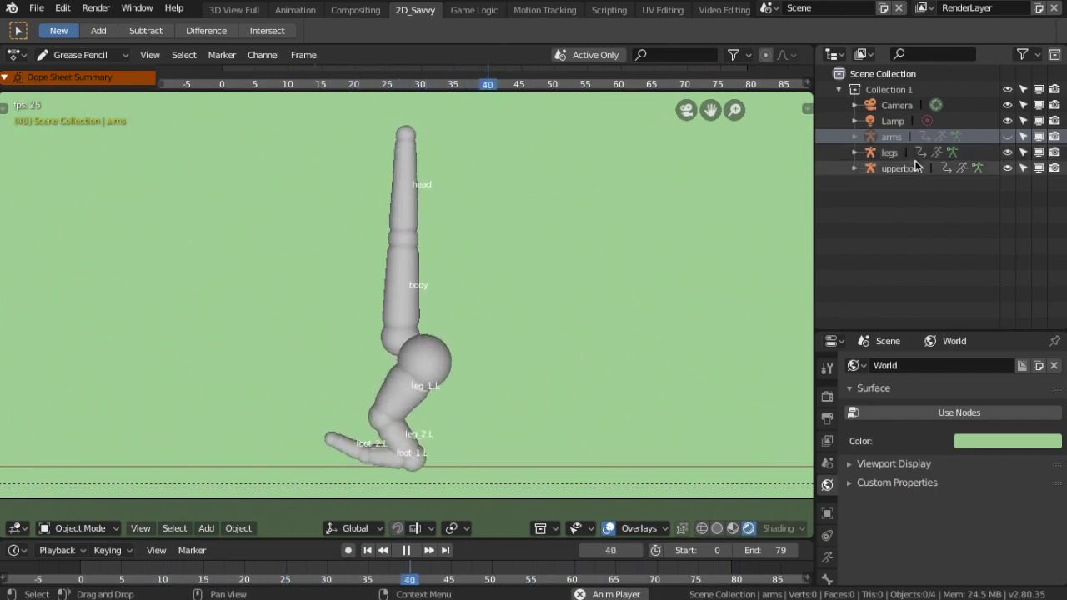
pyautogui.click(1007, 137)
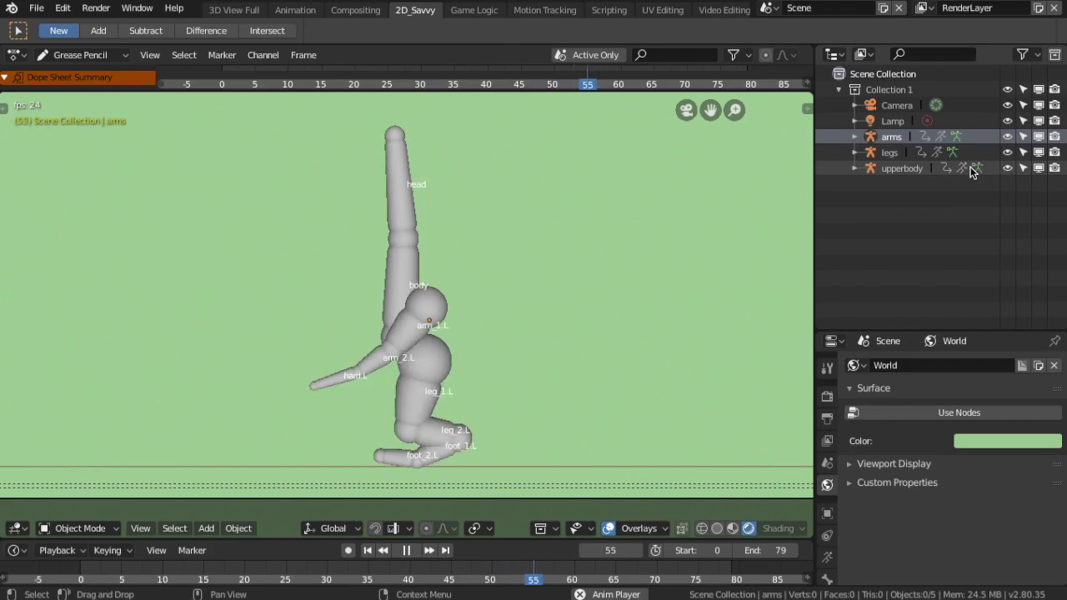